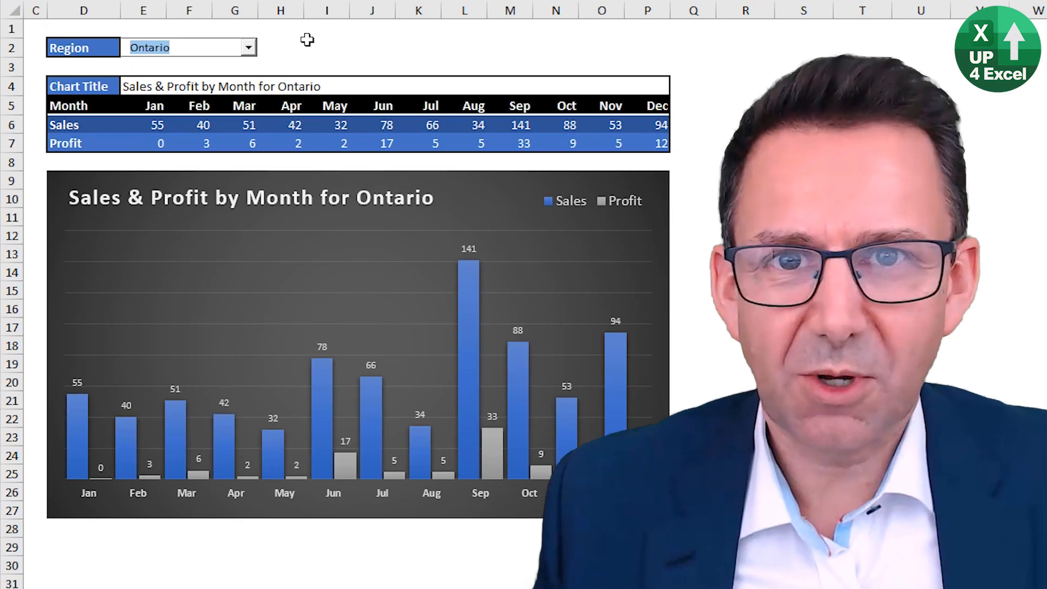
- Switch the chart's region to Atlantic and on to Yukon
{"action": "left_click_drag", "start_coordinate": [281, 46], "coordinate": [305, 60]}
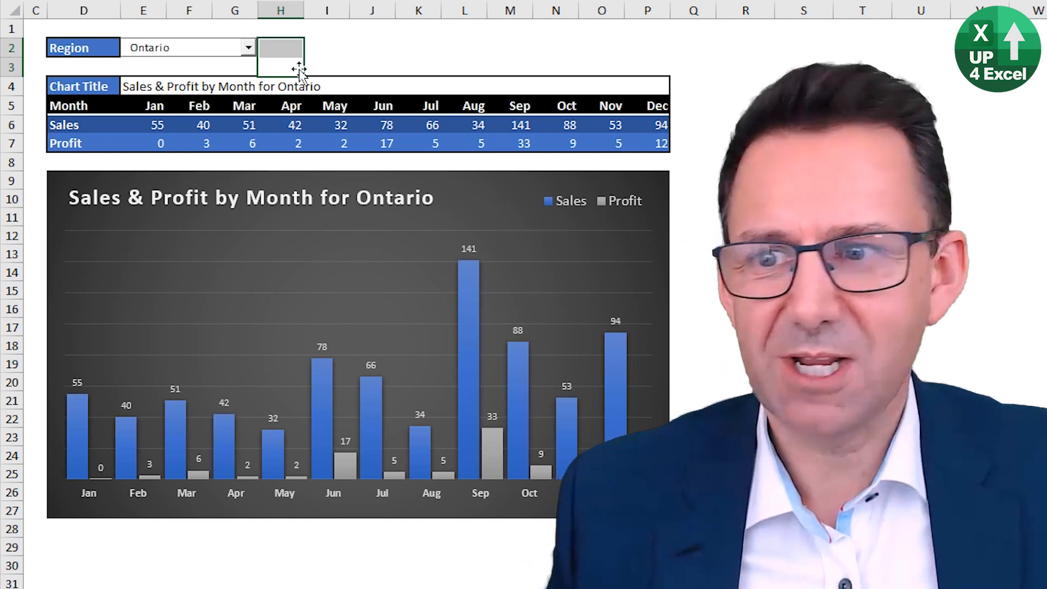
{"action": "left_click", "coordinate": [249, 50]}
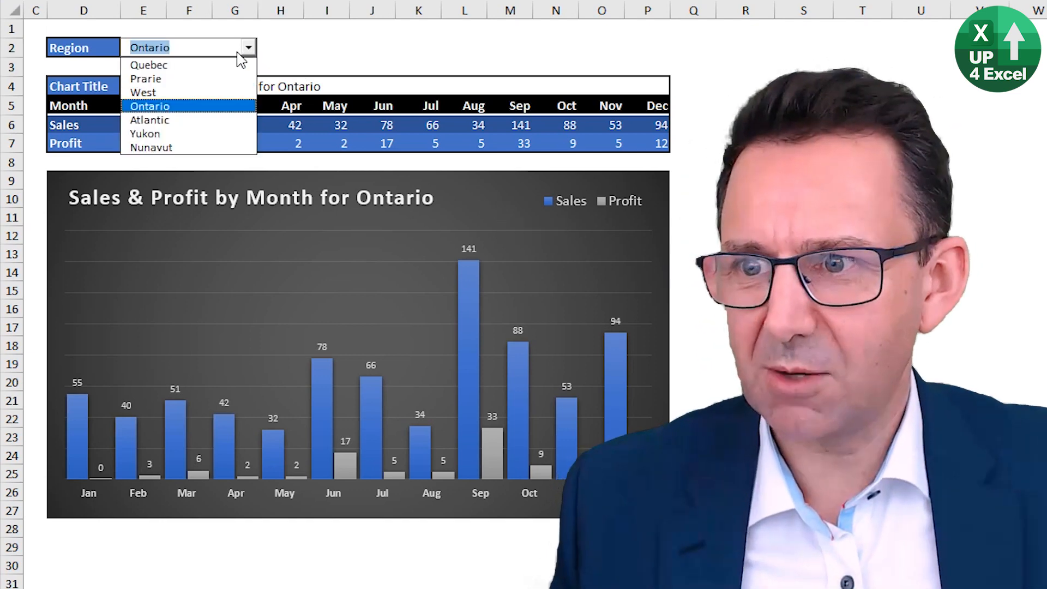
{"action": "left_click", "coordinate": [189, 120]}
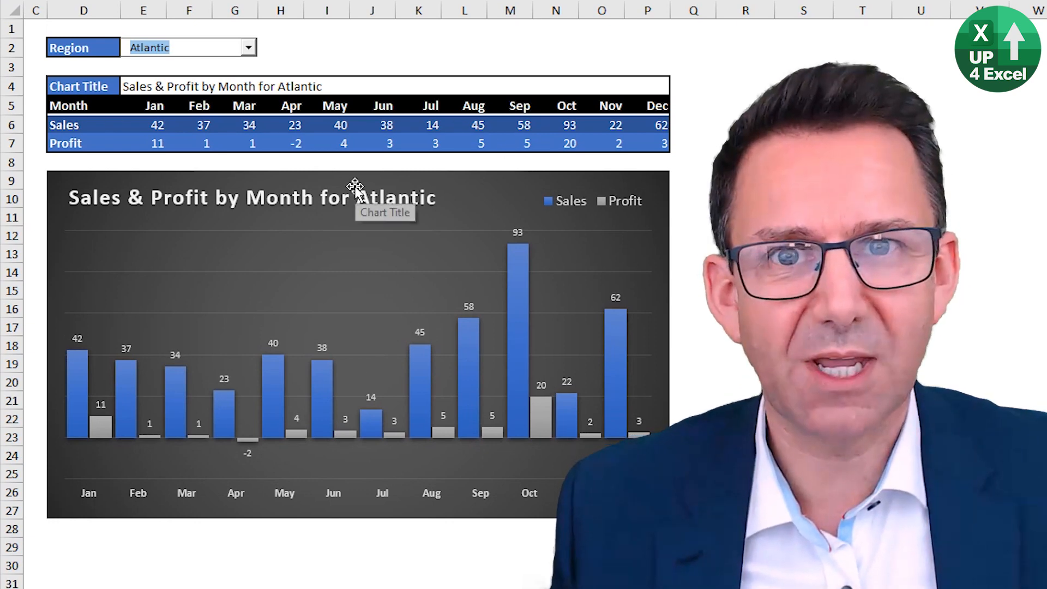
{"action": "left_click", "coordinate": [248, 47]}
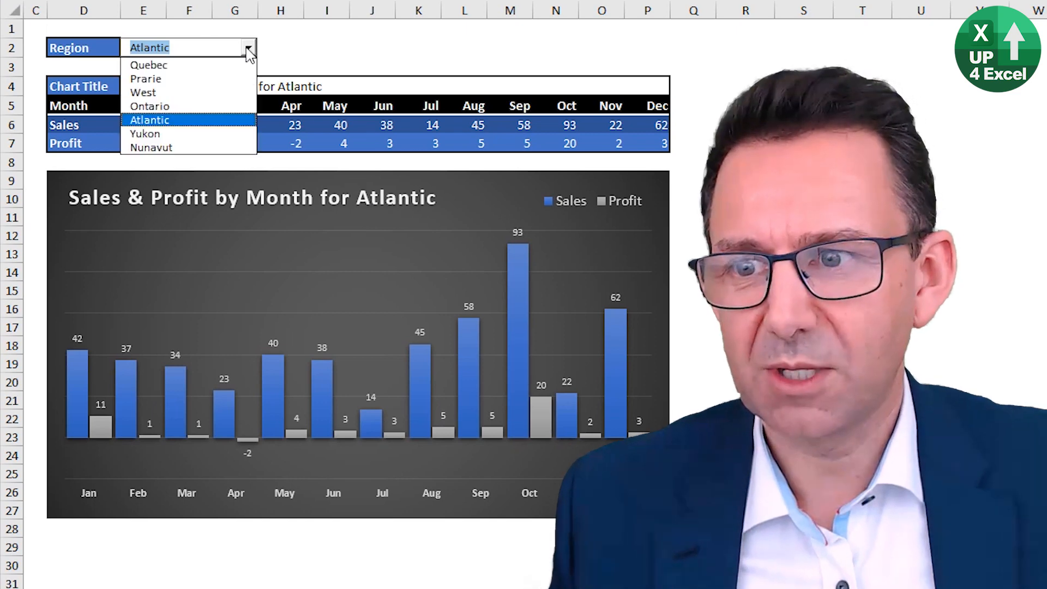
{"action": "left_click", "coordinate": [210, 138]}
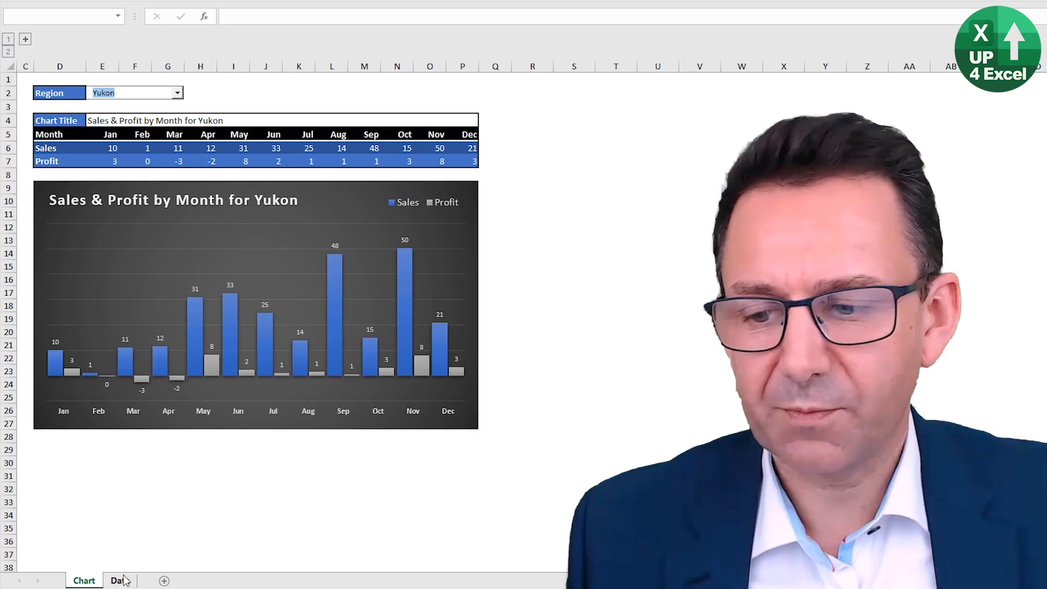
- Open the Data sheet and examine the orders table and its column headers
{"action": "left_click", "coordinate": [119, 580]}
{"action": "left_click", "coordinate": [223, 273]}
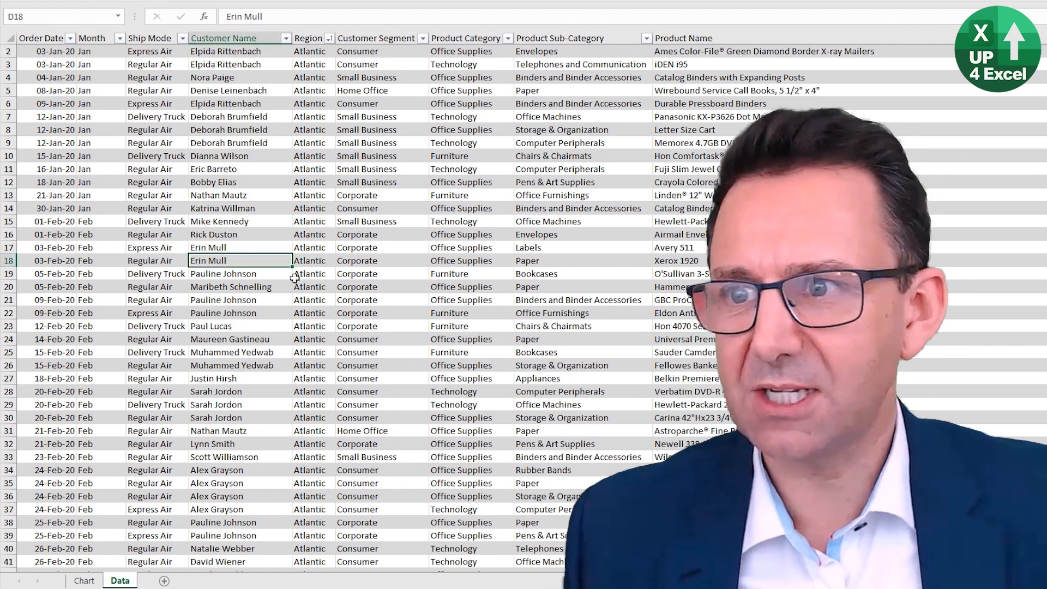
{"action": "key", "text": "ctrl+Up"}
{"action": "key", "text": "ctrl+Left"}
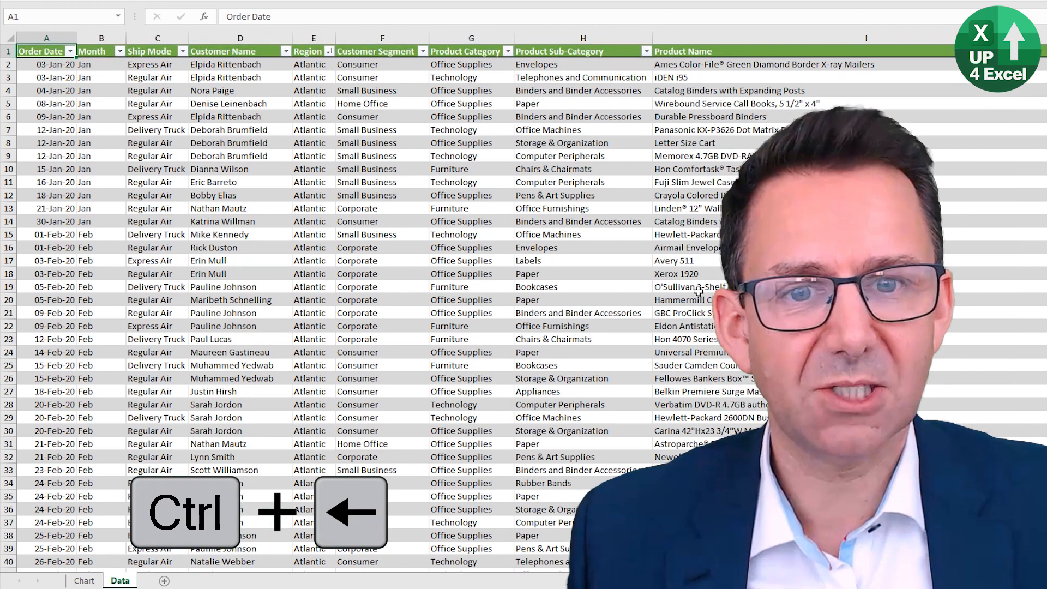
{"action": "left_click", "coordinate": [464, 169]}
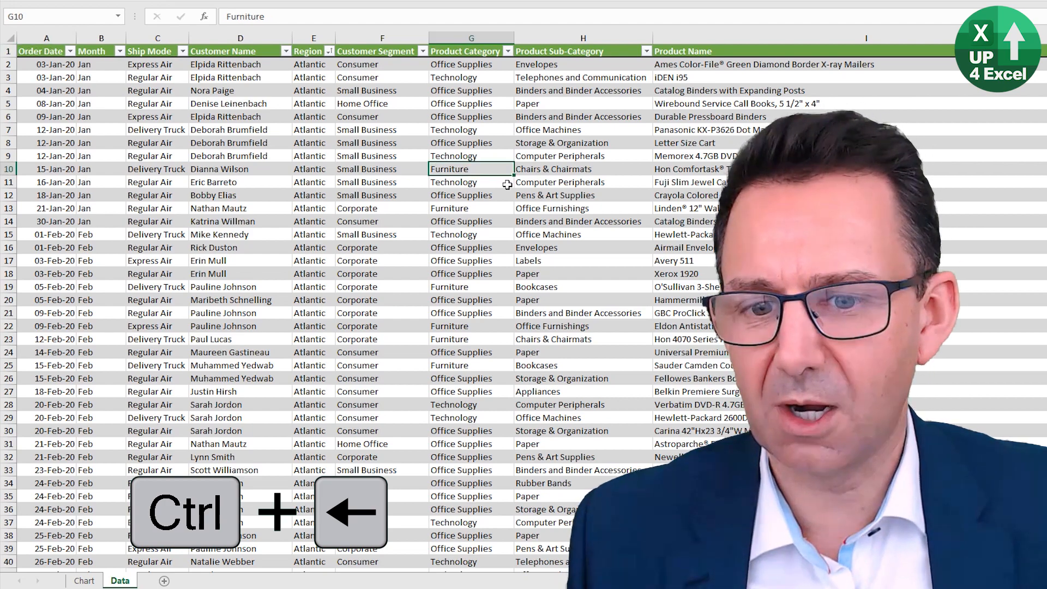
{"action": "scroll", "coordinate": [516, 328], "scroll_direction": "down", "scroll_amount": 9}
{"action": "scroll", "coordinate": [516, 344], "scroll_direction": "up", "scroll_amount": 9}
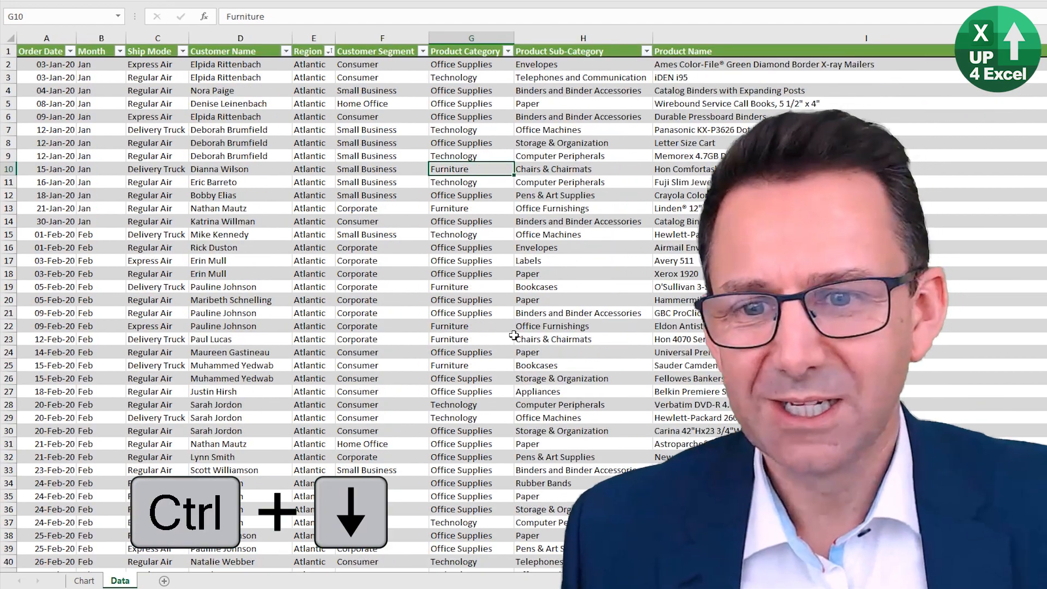
- Add the test entries asdd and asdasd in the Product Category column directly below the last table row
{"action": "key", "text": "ctrl+Down"}
{"action": "key", "text": "Down"}
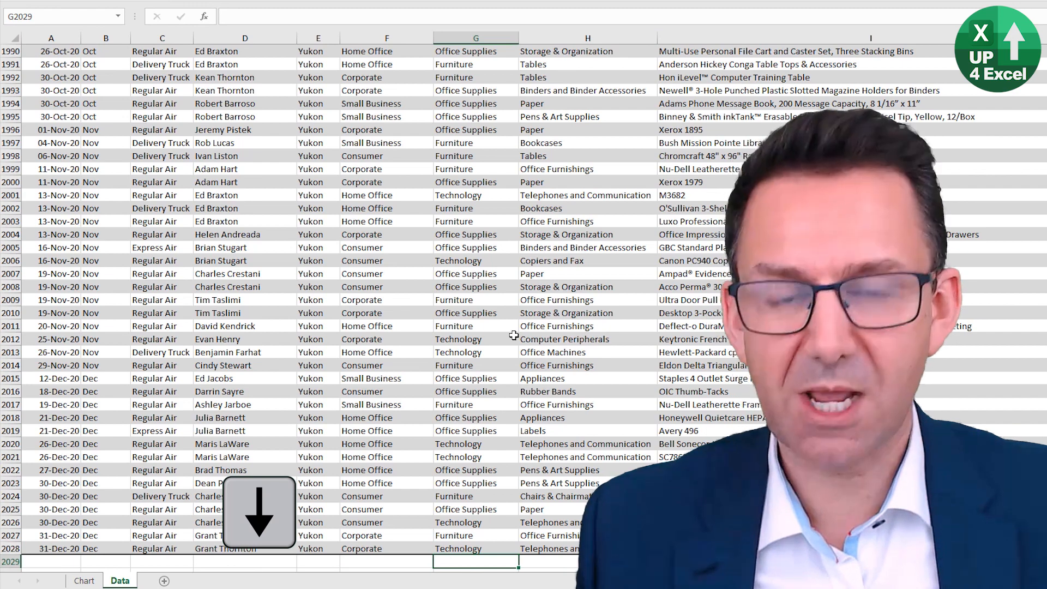
{"action": "type", "text": "asdd"}
{"action": "key", "text": "Return"}
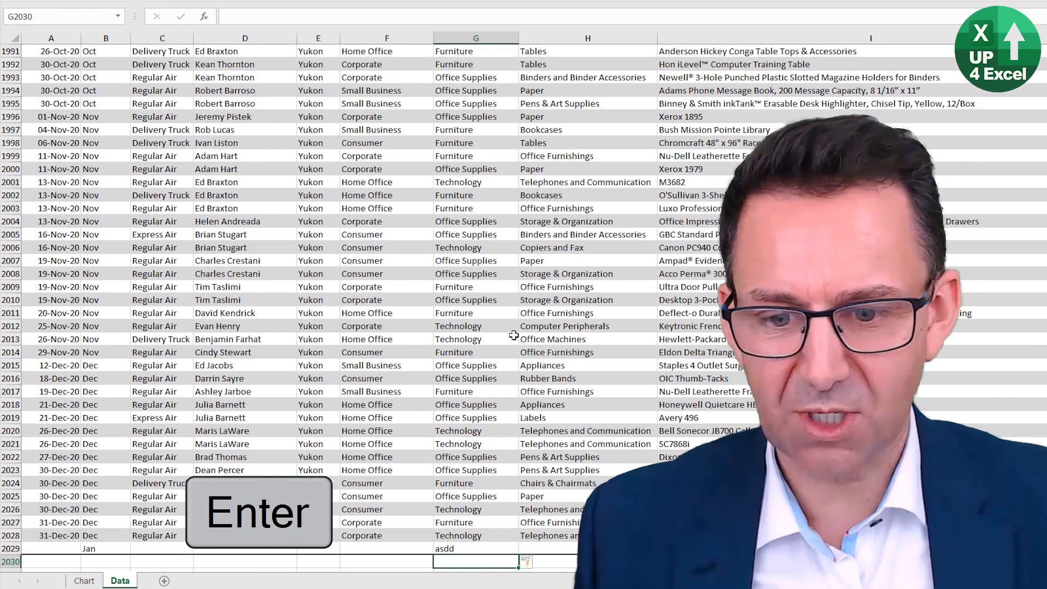
{"action": "key", "text": "Up"}
{"action": "key", "text": "Down"}
{"action": "type", "text": "asdasd"}
{"action": "key", "text": "Return"}
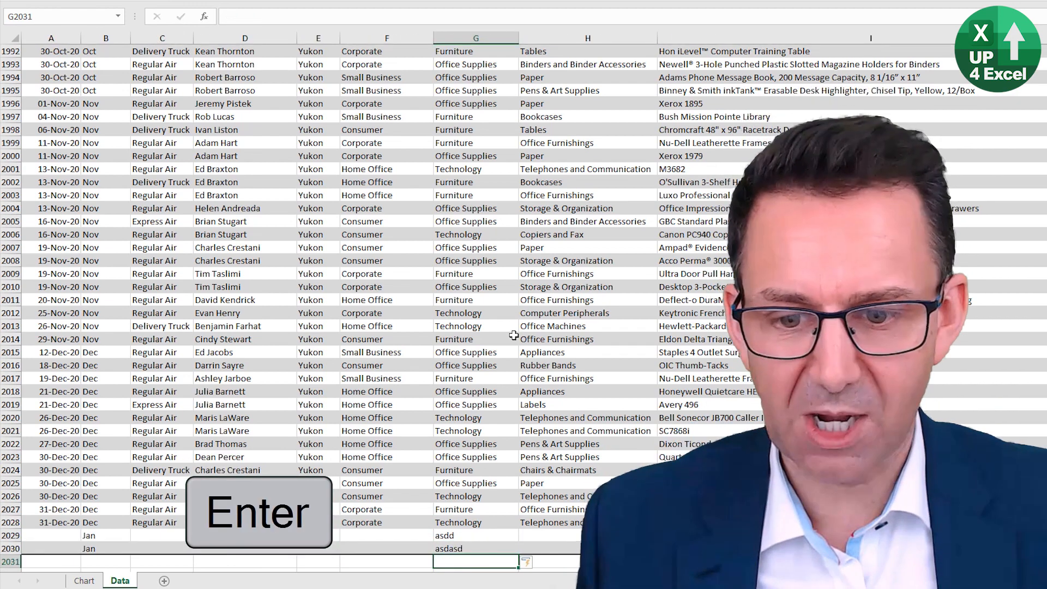
- Undo both test entries below the orders table
{"action": "key", "text": "Up"}
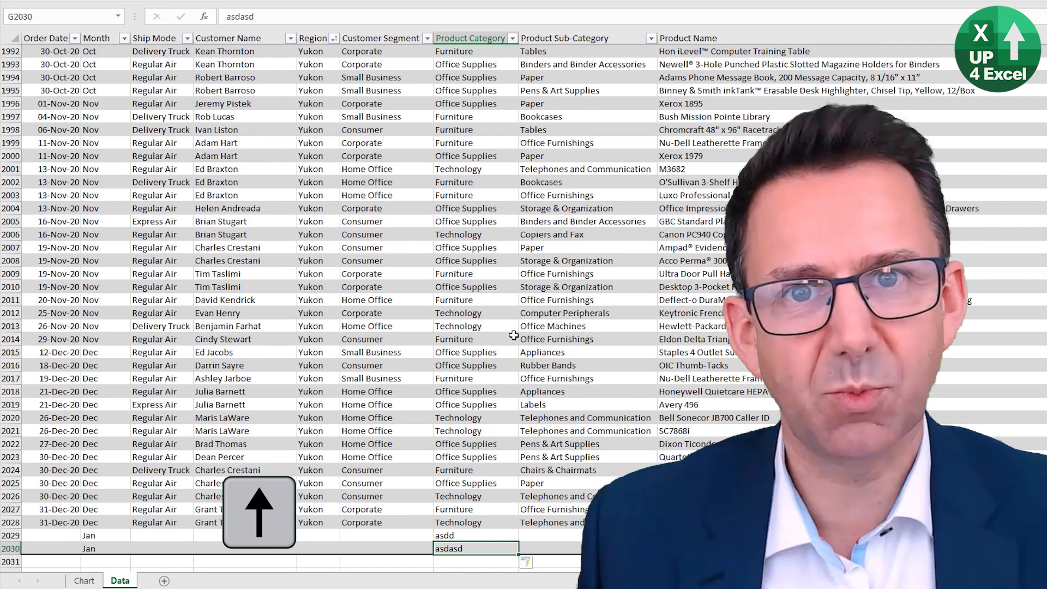
{"action": "key", "text": "ctrl+z"}
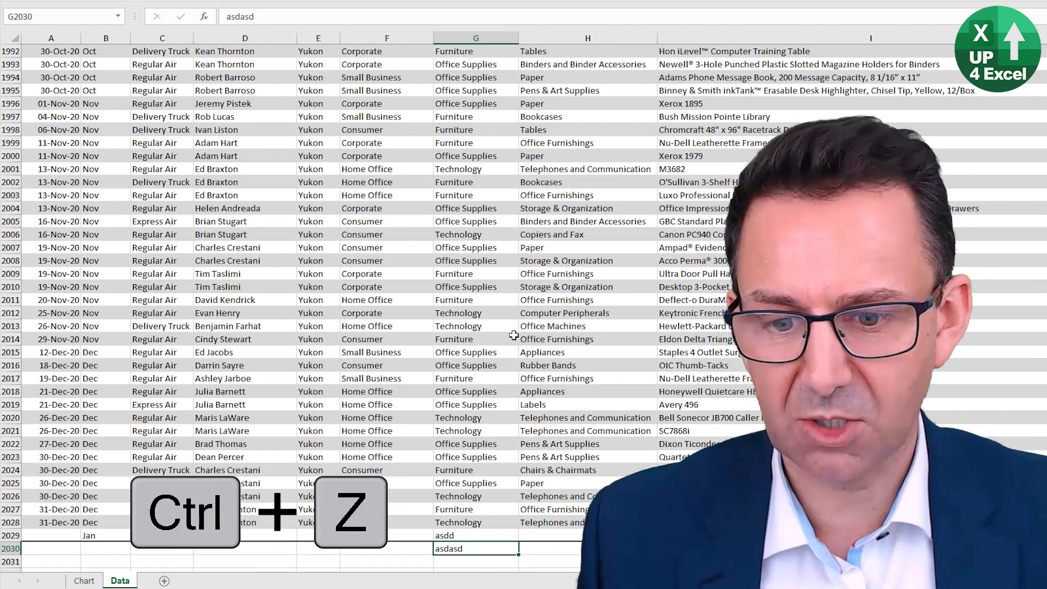
{"action": "key", "text": "ctrl+z"}
{"action": "key", "text": "ctrl+z"}
{"action": "key", "text": "ctrl+z"}
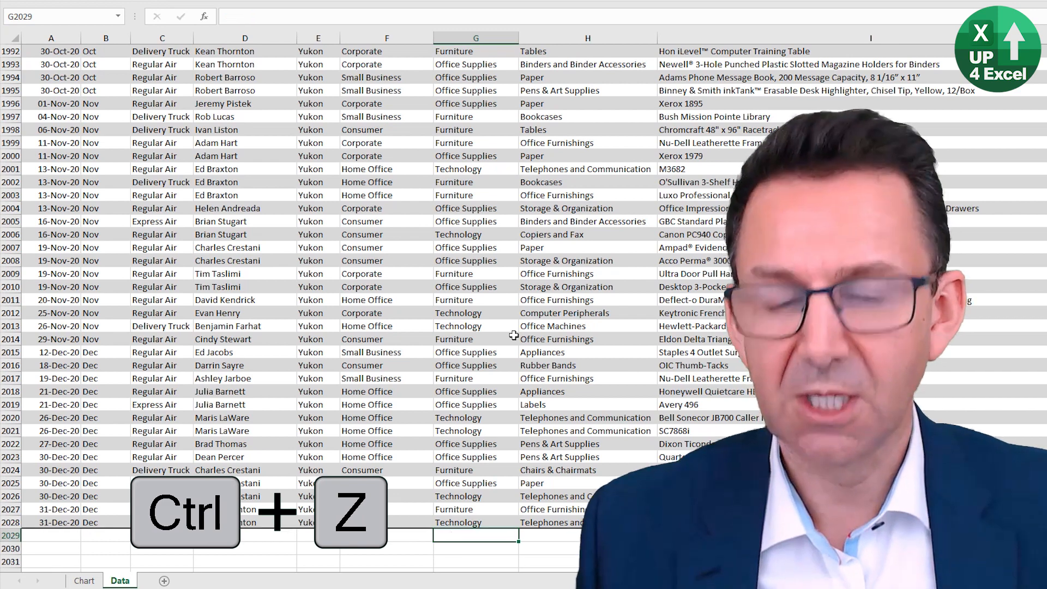
- Return to the table's first data row and examine the Month formula and the Order Date value
{"action": "key", "text": "ctrl+Up"}
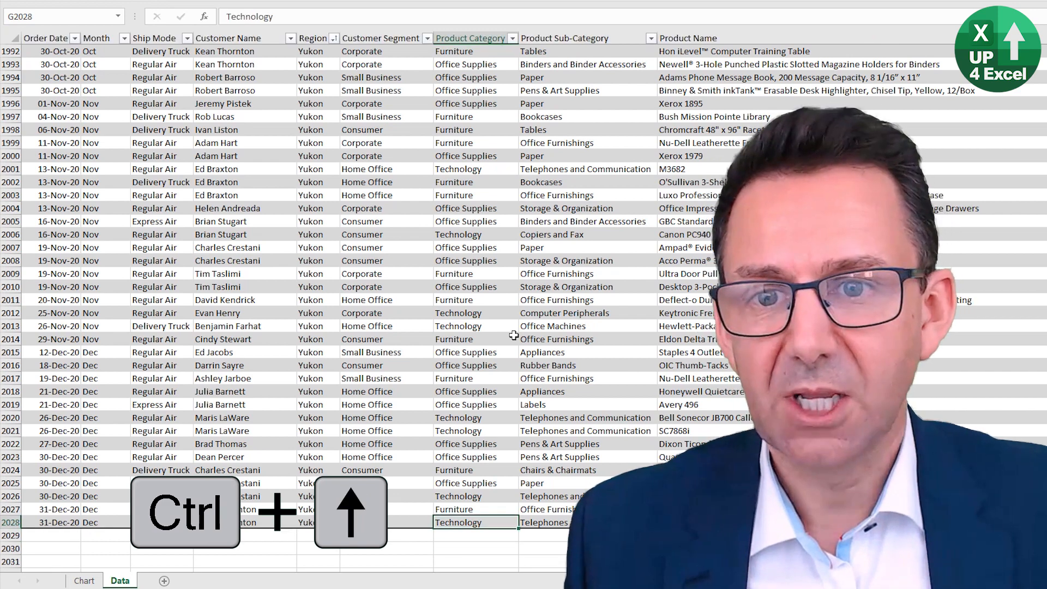
{"action": "key", "text": "ctrl+Up"}
{"action": "key", "text": "Down"}
{"action": "key", "text": "Left"}
{"action": "key", "text": "Left"}
{"action": "key", "text": "Left"}
{"action": "key", "text": "Left"}
{"action": "key", "text": "Left"}
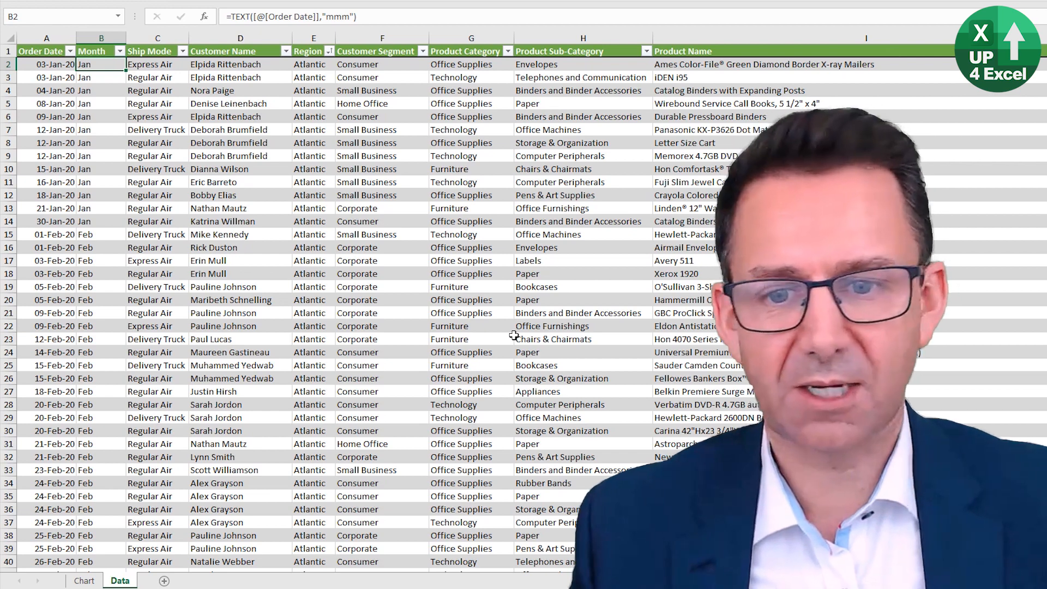
{"action": "key", "text": "ctrl+Left"}
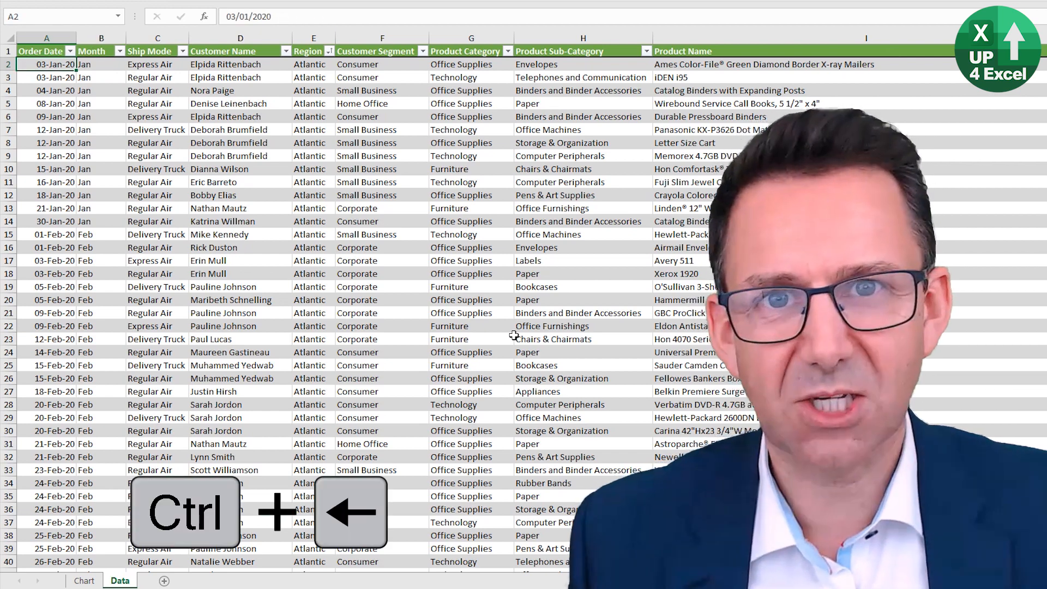
- Return to the Chart sheet, inspect the chart's source ranges and check the January Sales formula in E6
{"action": "key", "text": "ctrl+Page_Up"}
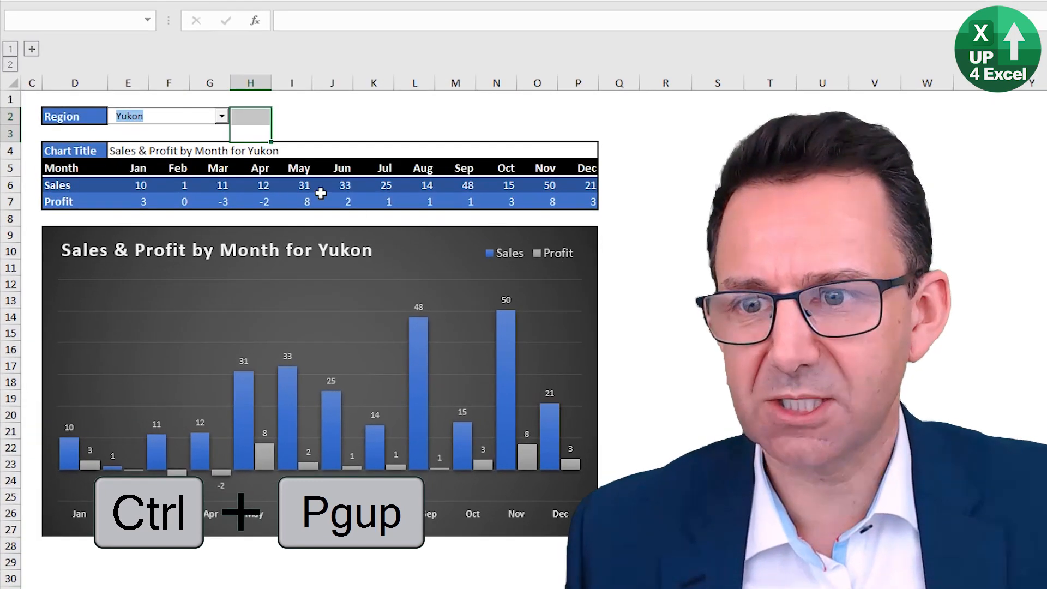
{"action": "left_click", "coordinate": [271, 161]}
{"action": "left_click", "coordinate": [453, 250]}
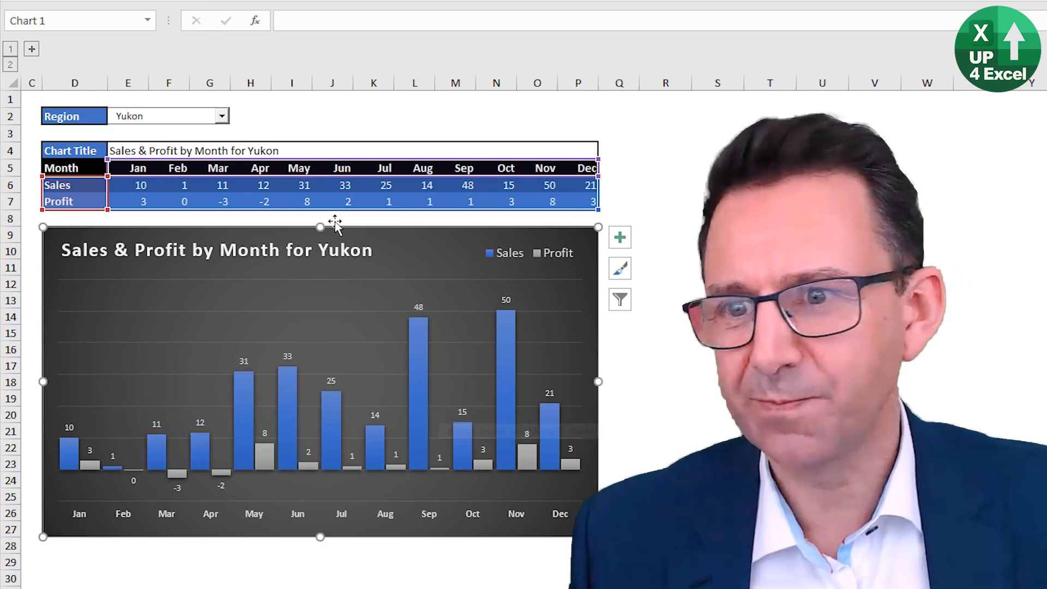
{"action": "left_click", "coordinate": [139, 187]}
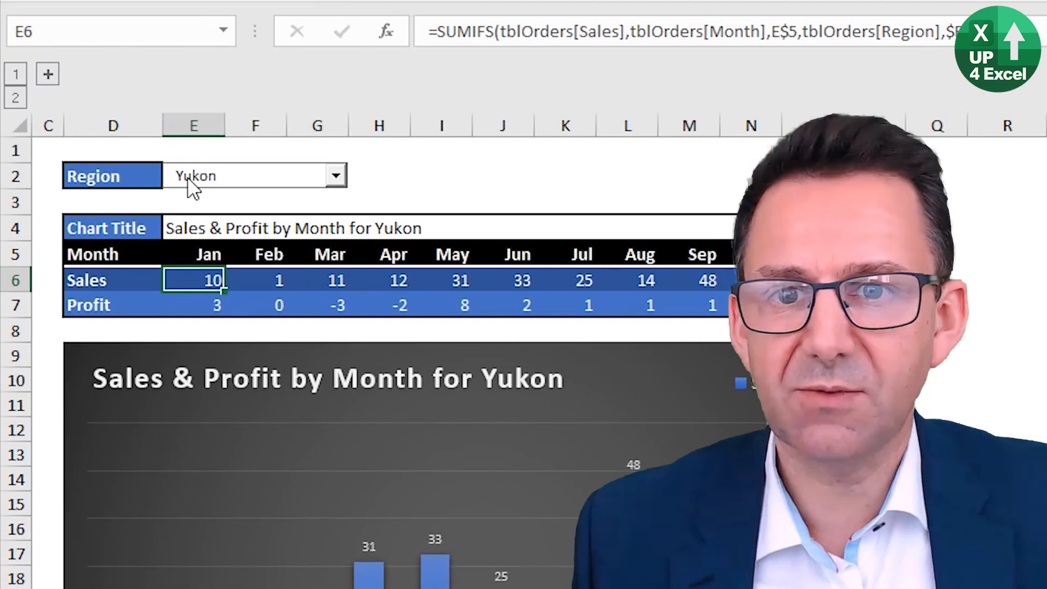
- Check cell E2 behind the region selector and set the region to Prarie
{"action": "left_click", "coordinate": [172, 203]}
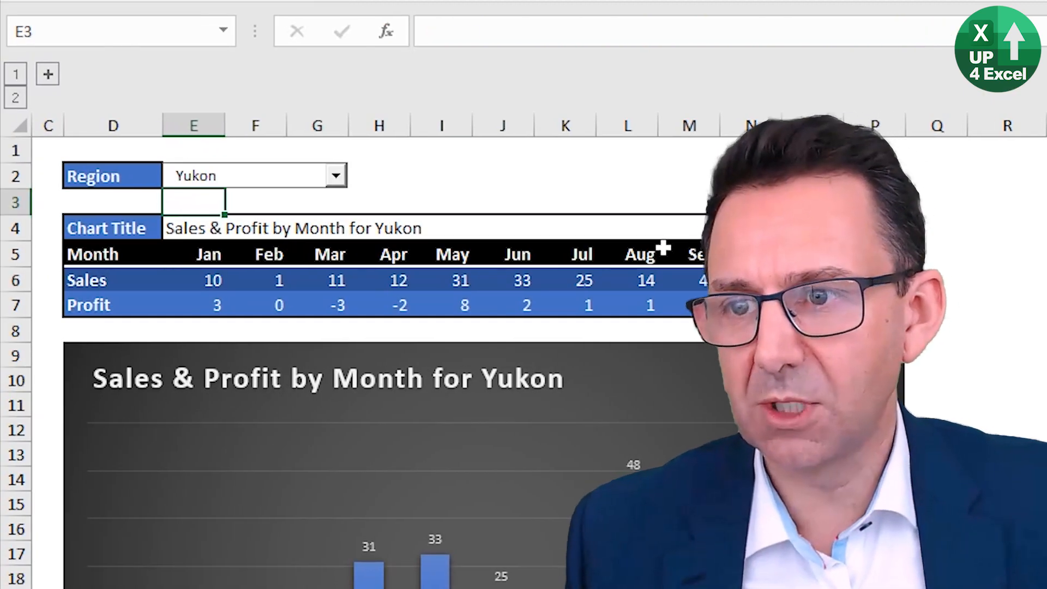
{"action": "key", "text": "Up"}
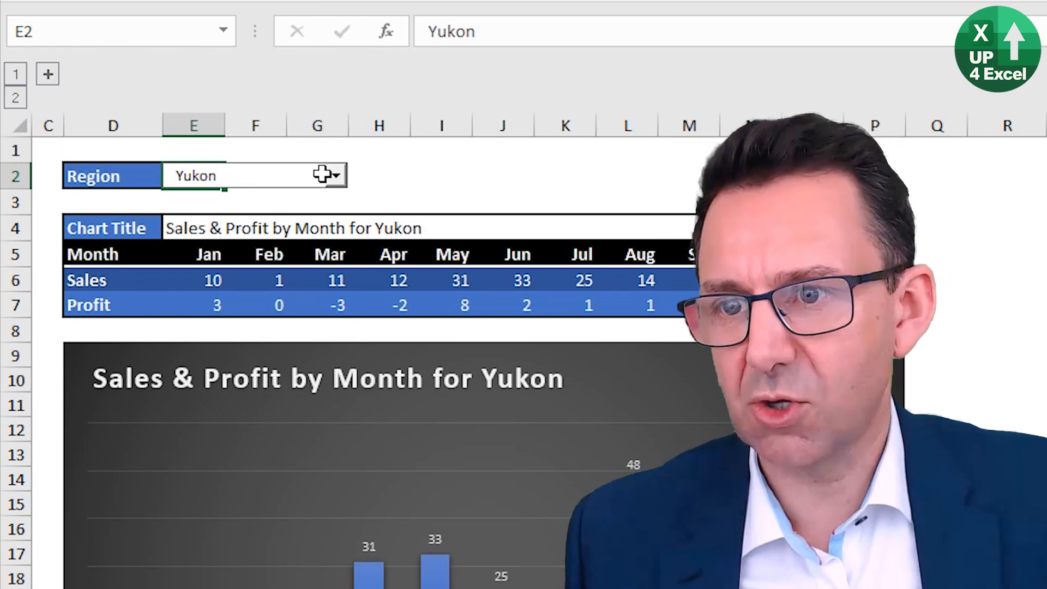
{"action": "left_click", "coordinate": [333, 175]}
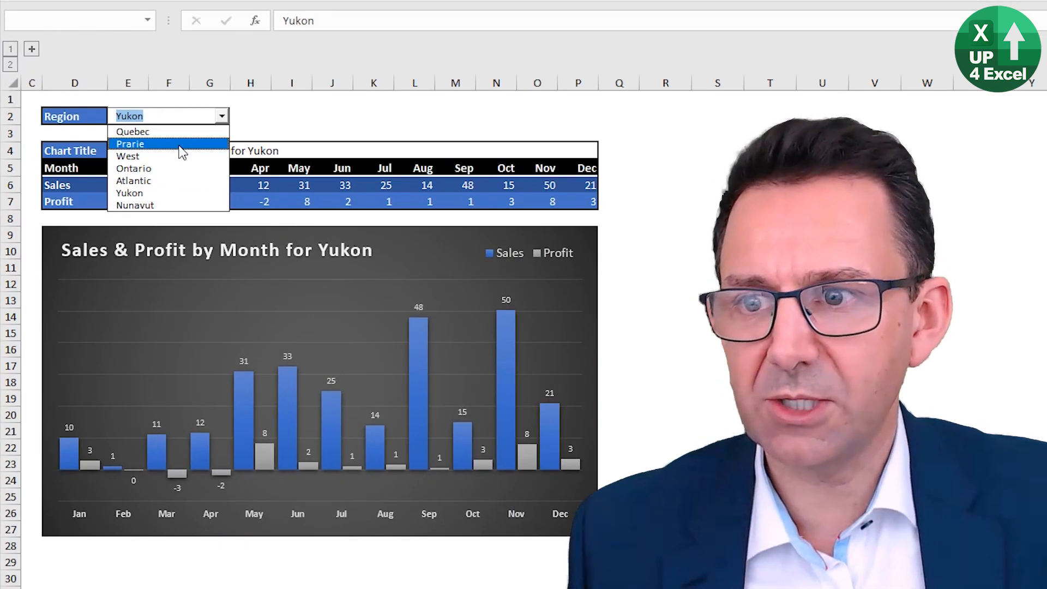
{"action": "left_click", "coordinate": [182, 145]}
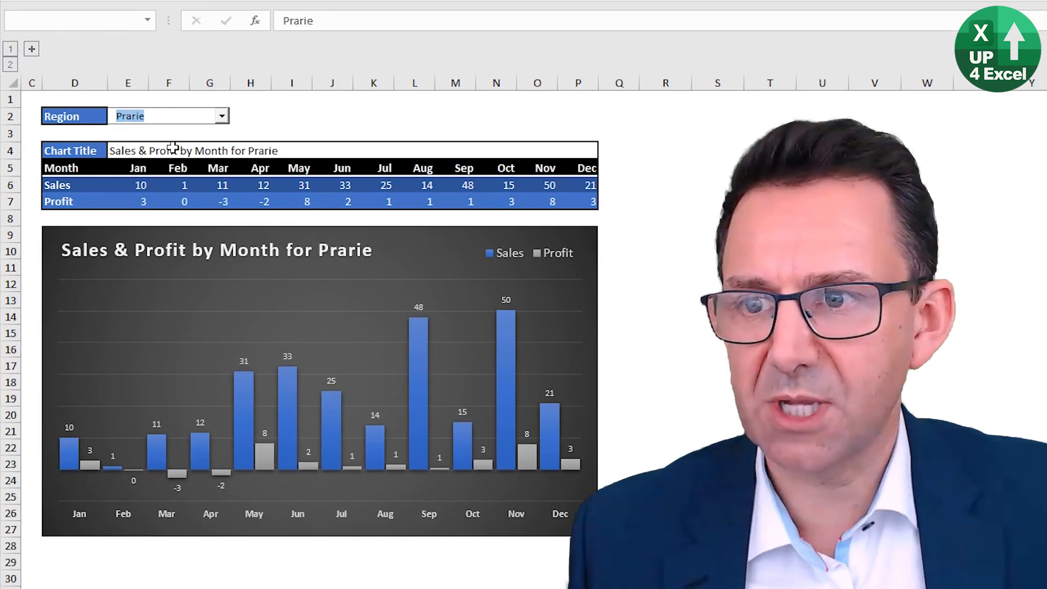
- Examine the SUMIFS formulas across the monthly cells of the Sales and Profit rows
{"action": "left_click", "coordinate": [130, 135]}
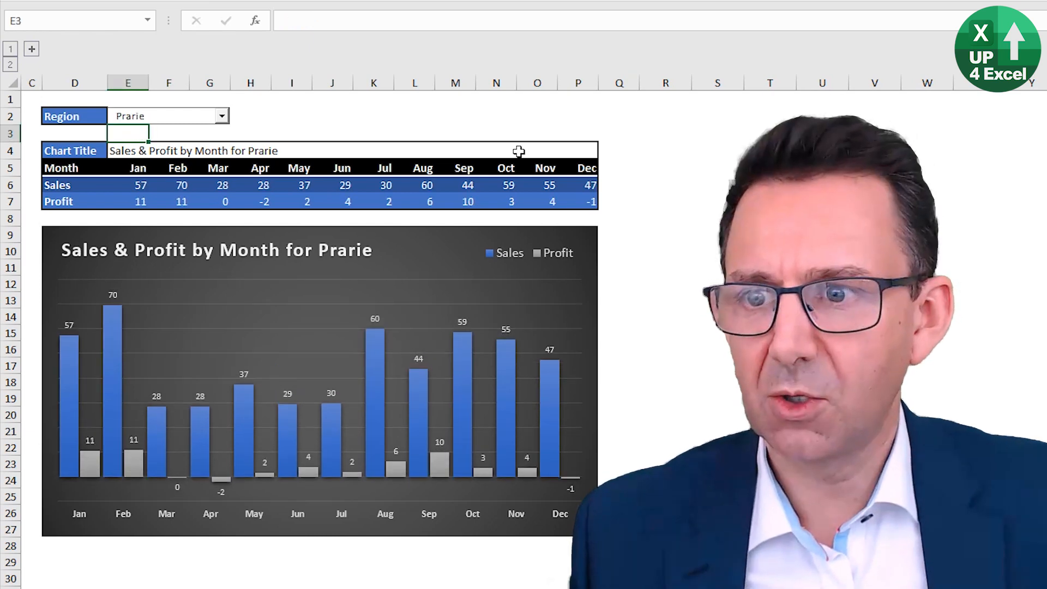
{"action": "key", "text": "Down"}
{"action": "key", "text": "Down"}
{"action": "key", "text": "Down"}
{"action": "key", "text": "Right"}
{"action": "key", "text": "Right"}
{"action": "key", "text": "Right"}
{"action": "key", "text": "Right"}
{"action": "key", "text": "Right"}
{"action": "key", "text": "Right"}
{"action": "key", "text": "Right"}
{"action": "key", "text": "Right"}
{"action": "key", "text": "Right"}
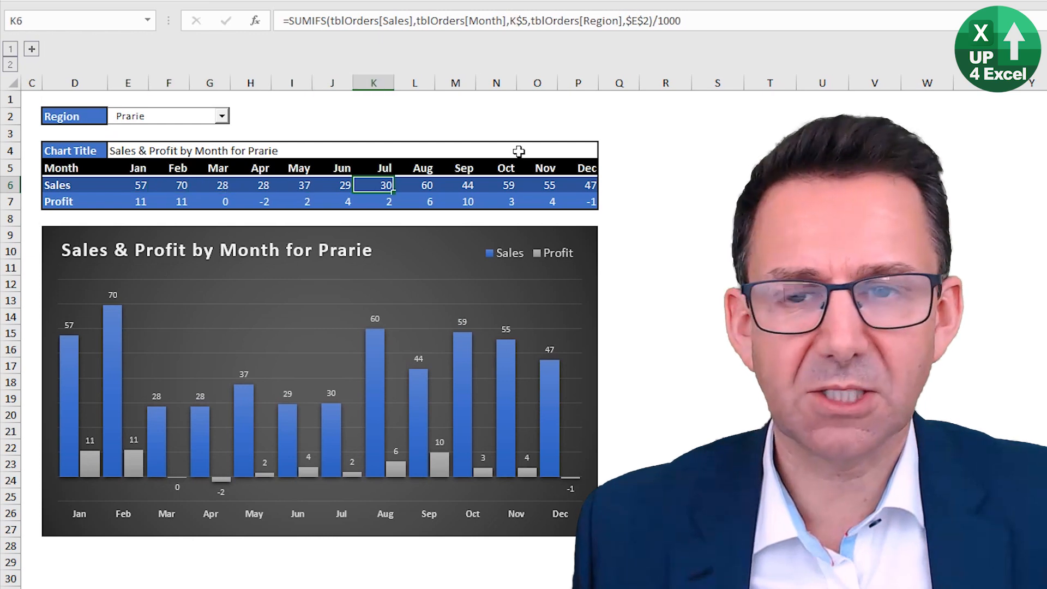
{"action": "key", "text": "Left"}
{"action": "key", "text": "Left"}
{"action": "key", "text": "Down"}
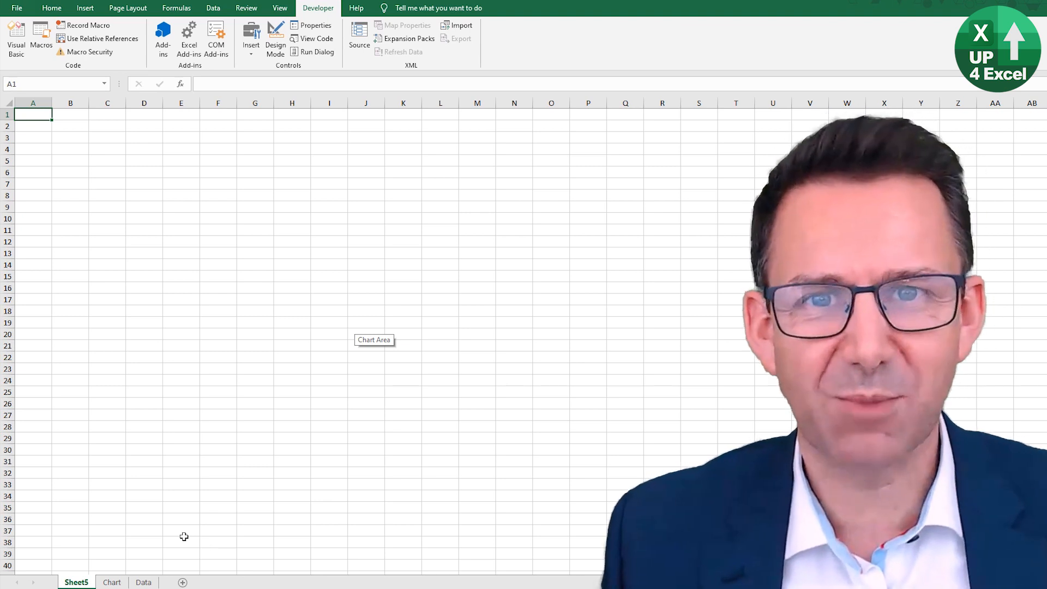
- Rename the blank Sheet5 worksheet as Example
{"action": "double_click", "coordinate": [76, 583]}
{"action": "type", "text": "E"}
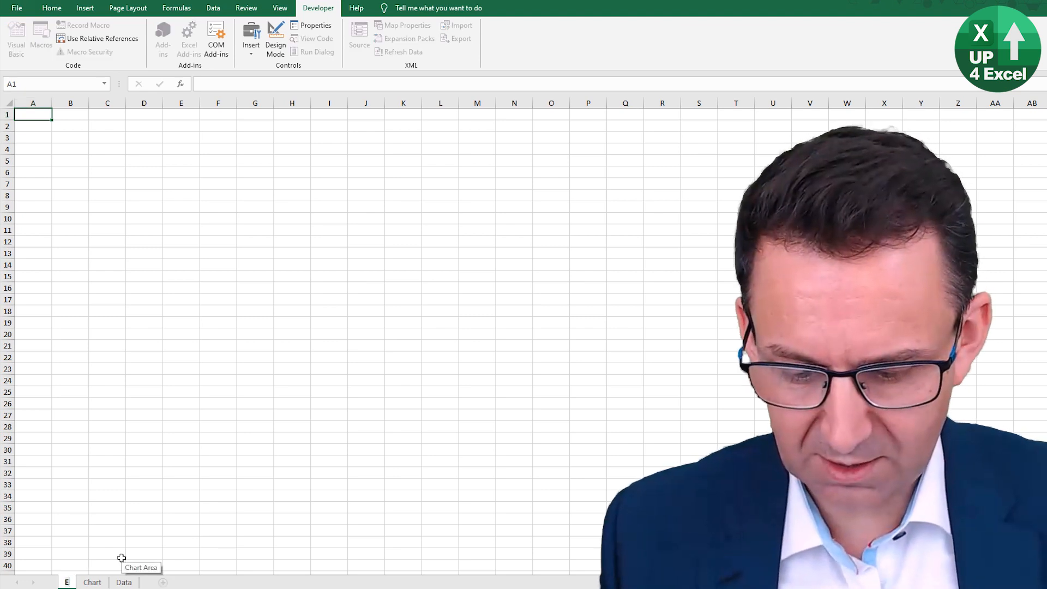
{"action": "type", "text": "xample"}
{"action": "key", "text": "Return"}
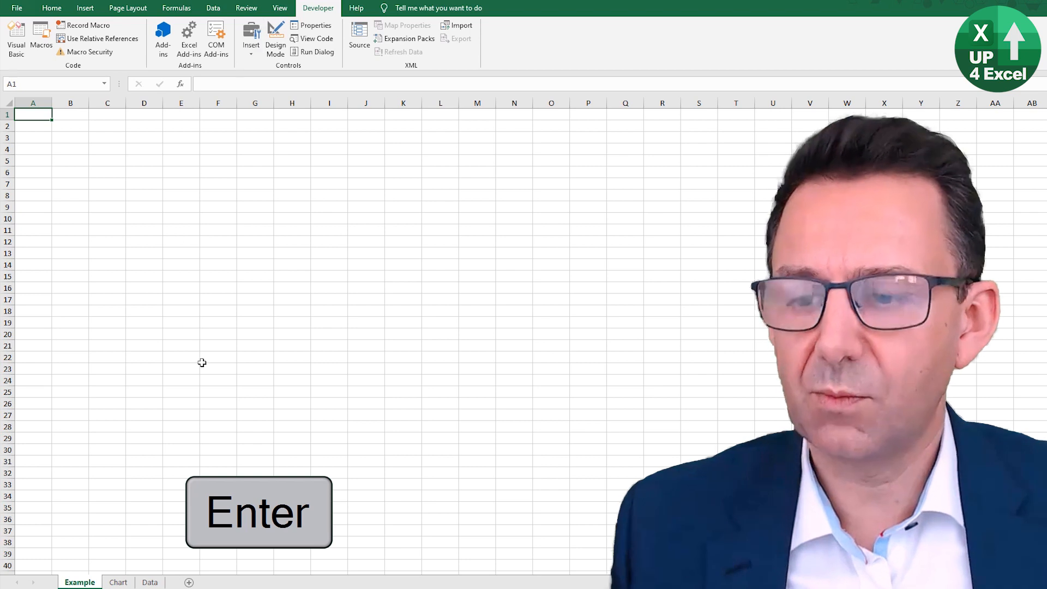
- Copy the chart source range D4:P7 from the Chart sheet and paste it as values at D4 on the Example sheet
{"action": "left_click", "coordinate": [118, 583]}
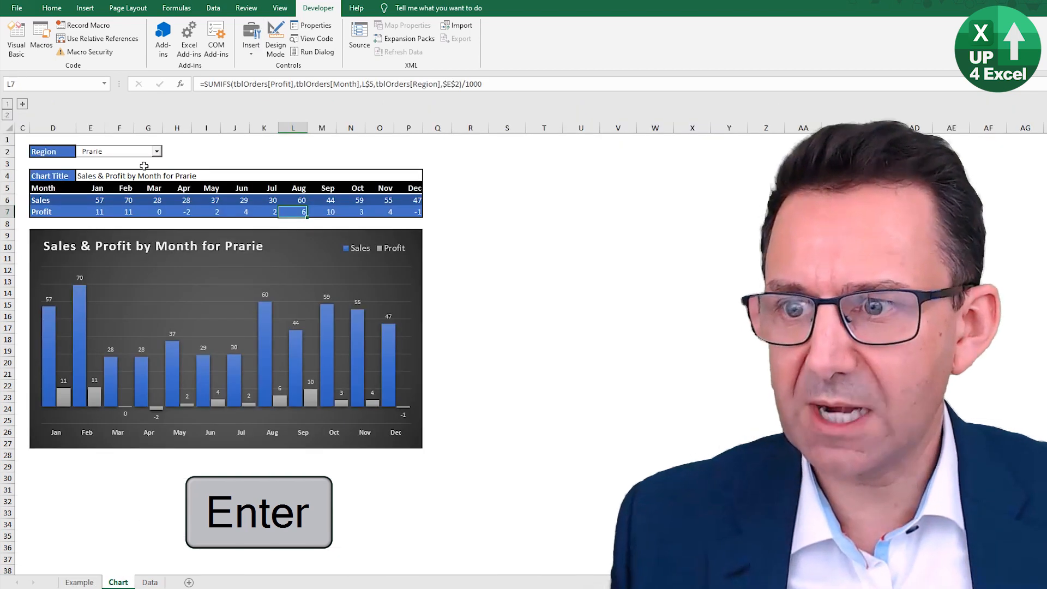
{"action": "left_click_drag", "start_coordinate": [54, 178], "coordinate": [413, 211]}
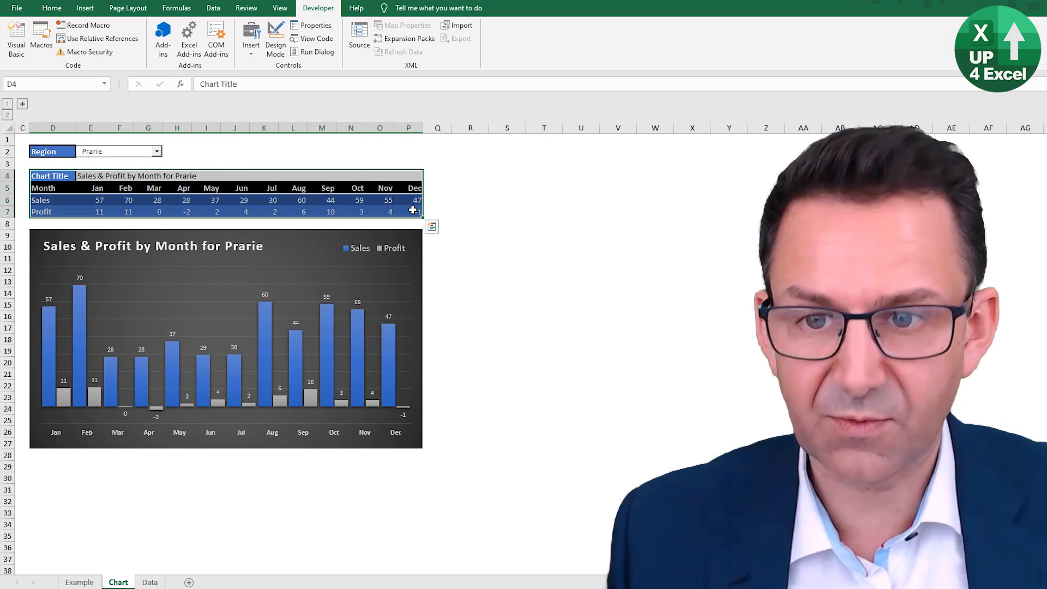
{"action": "key", "text": "ctrl+c"}
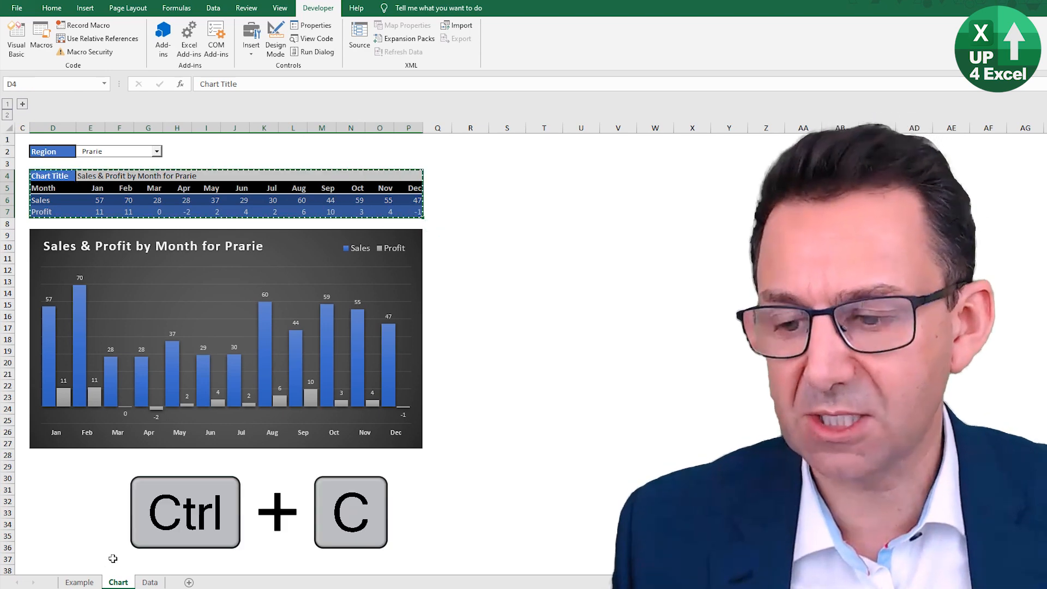
{"action": "left_click", "coordinate": [80, 582]}
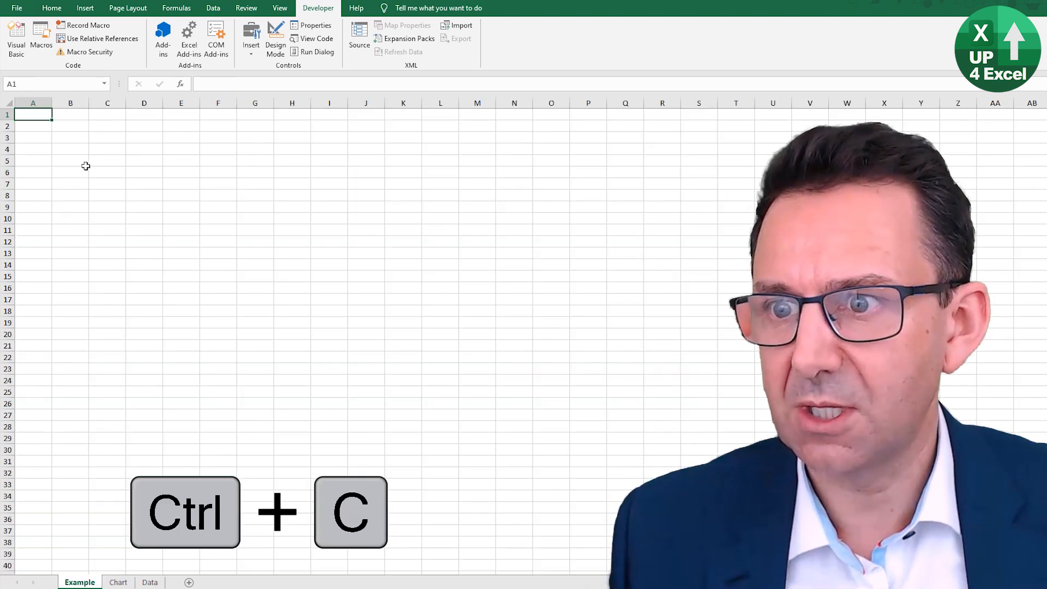
{"action": "left_click", "coordinate": [119, 582]}
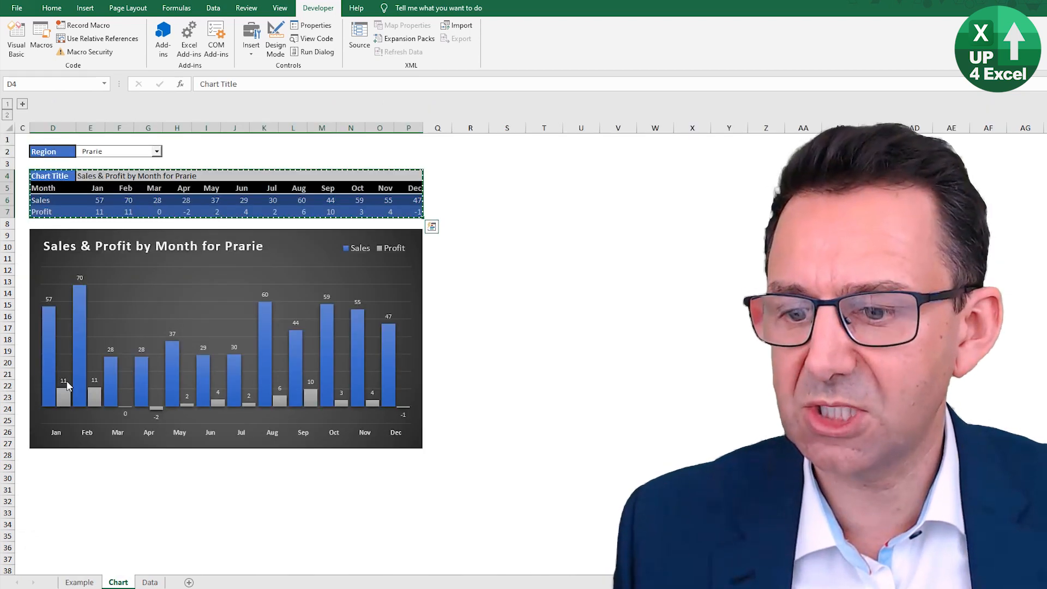
{"action": "left_click", "coordinate": [79, 582]}
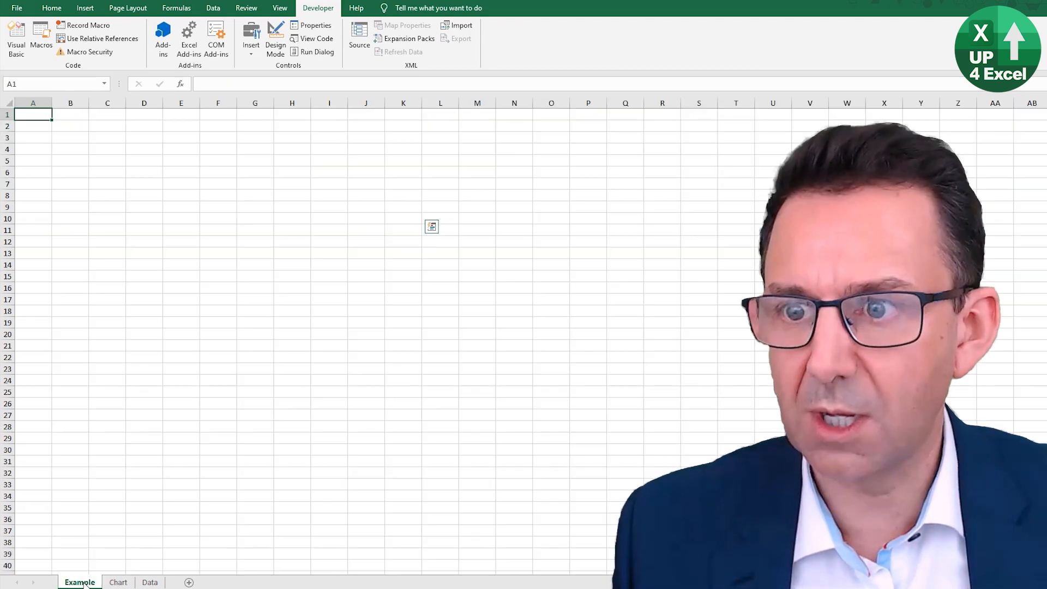
{"action": "left_click", "coordinate": [140, 149]}
{"action": "right_click", "coordinate": [143, 148]}
{"action": "left_click", "coordinate": [189, 199]}
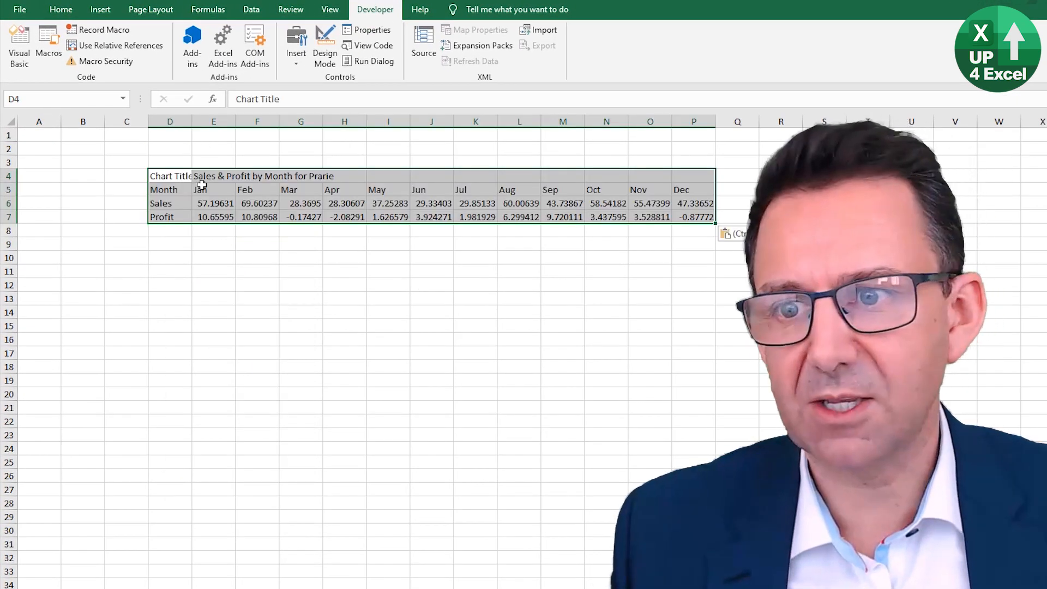
- Clear the Sales and Profit figures in E6:P7 and autofit column D to its labels
{"action": "left_click", "coordinate": [228, 205]}
{"action": "key", "text": "ctrl+shift+Right"}
{"action": "key", "text": "ctrl+shift+Down"}
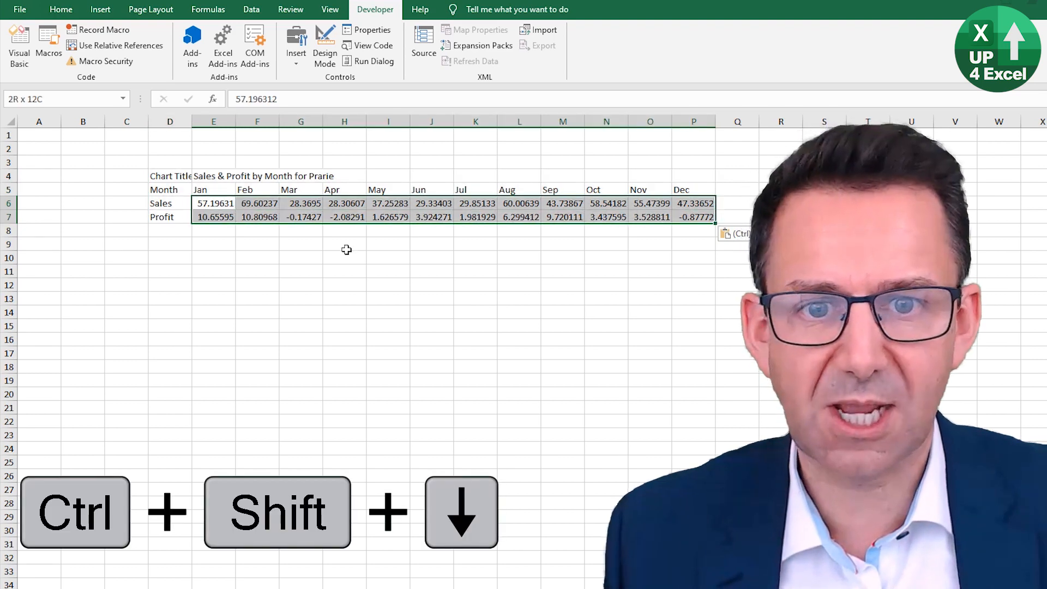
{"action": "key", "text": "Delete"}
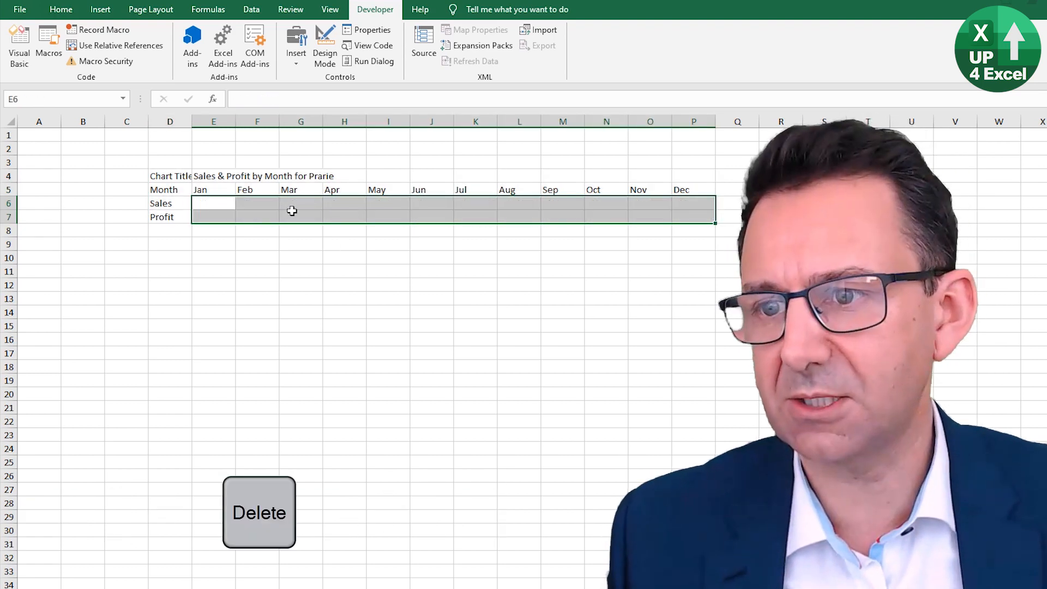
{"action": "left_click", "coordinate": [184, 174]}
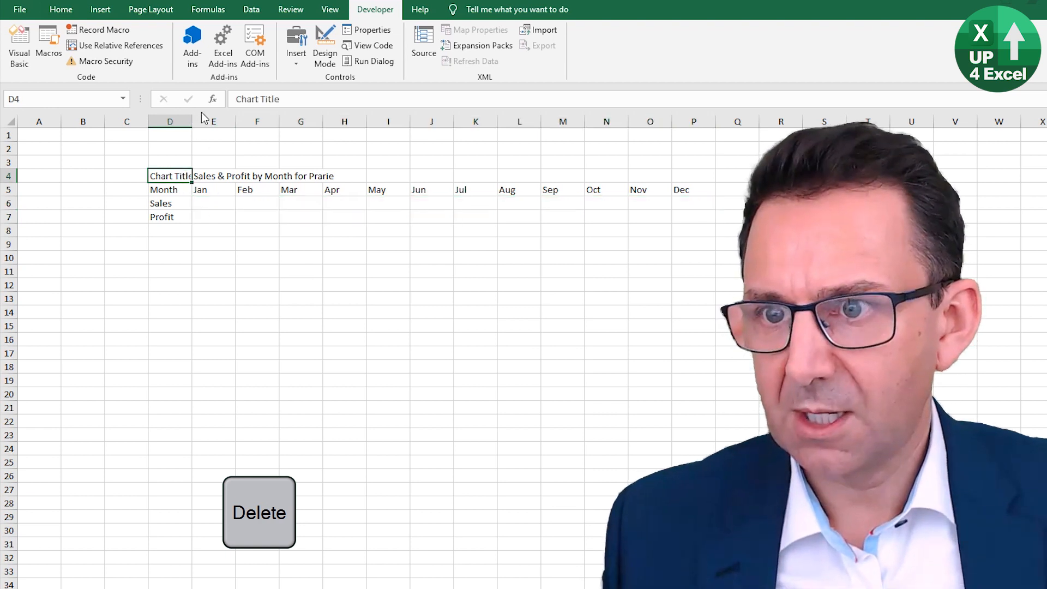
{"action": "double_click", "coordinate": [192, 118]}
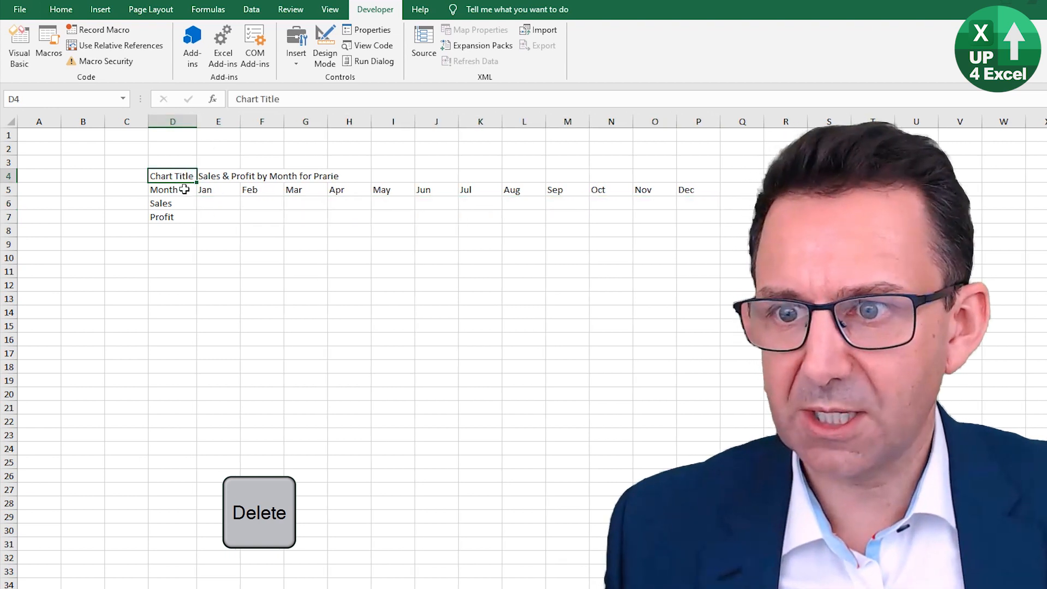
- Right-align and bold the Jan to Dec month headings in E5:P5
{"action": "left_click_drag", "start_coordinate": [222, 190], "coordinate": [686, 191]}
{"action": "left_click", "coordinate": [61, 10]}
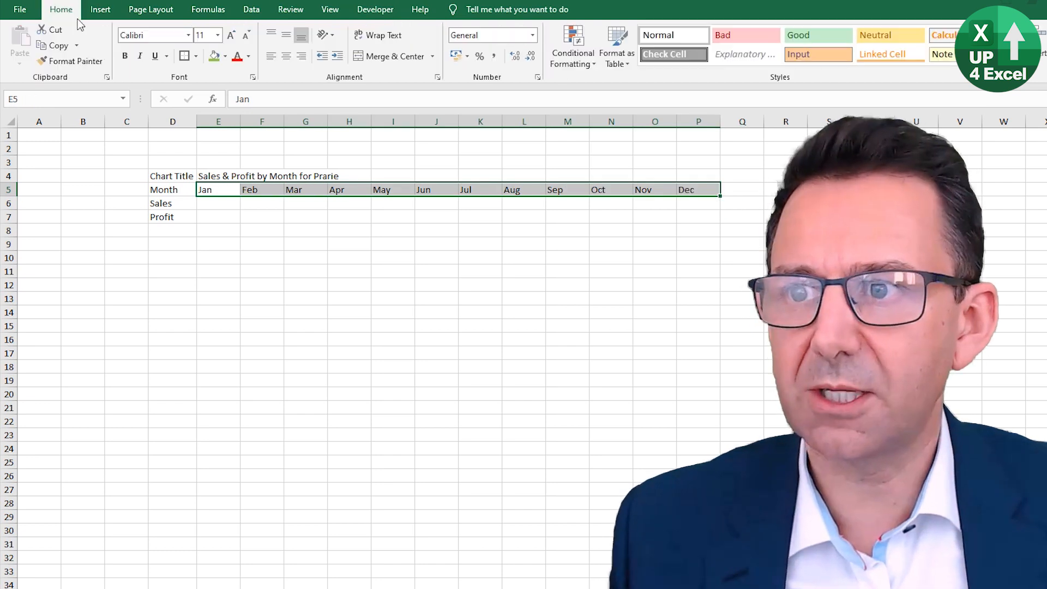
{"action": "left_click", "coordinate": [301, 55]}
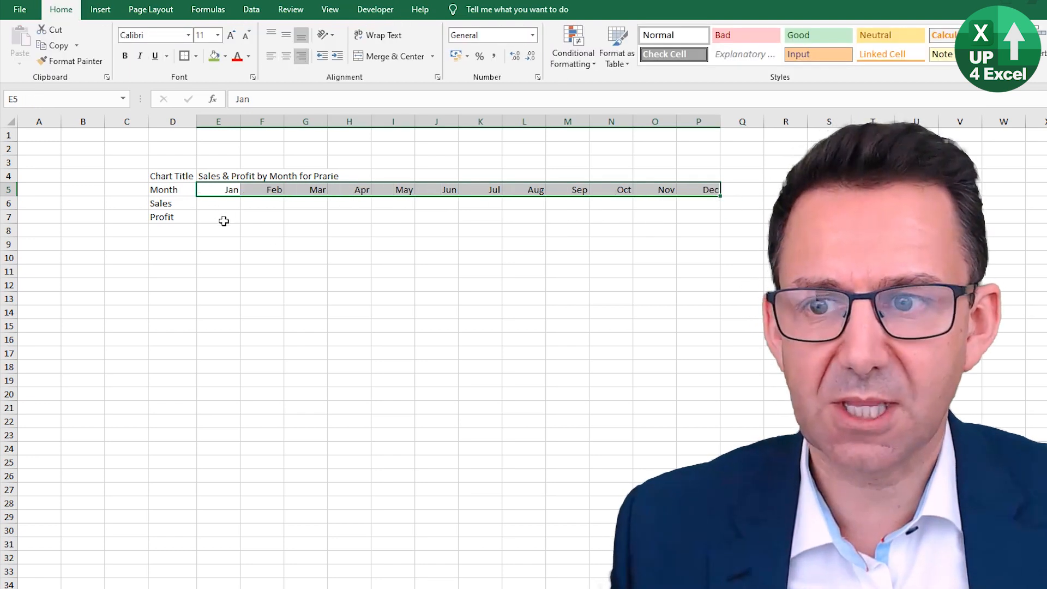
{"action": "key", "text": "ctrl+b"}
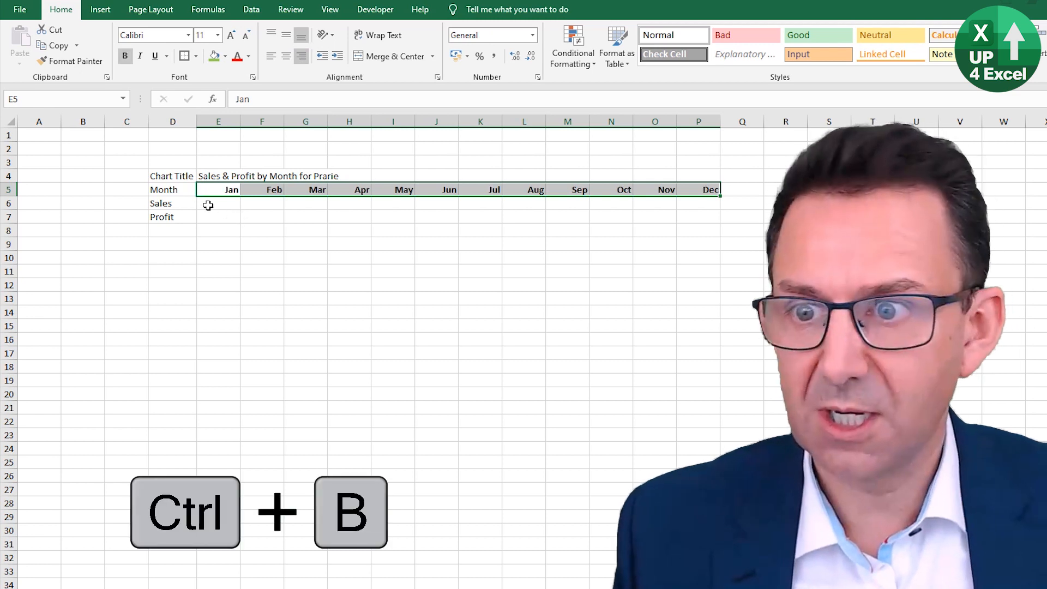
- Bold the row labels in D4:D7 and clear the pasted title text from E4
{"action": "left_click_drag", "start_coordinate": [182, 191], "coordinate": [179, 217]}
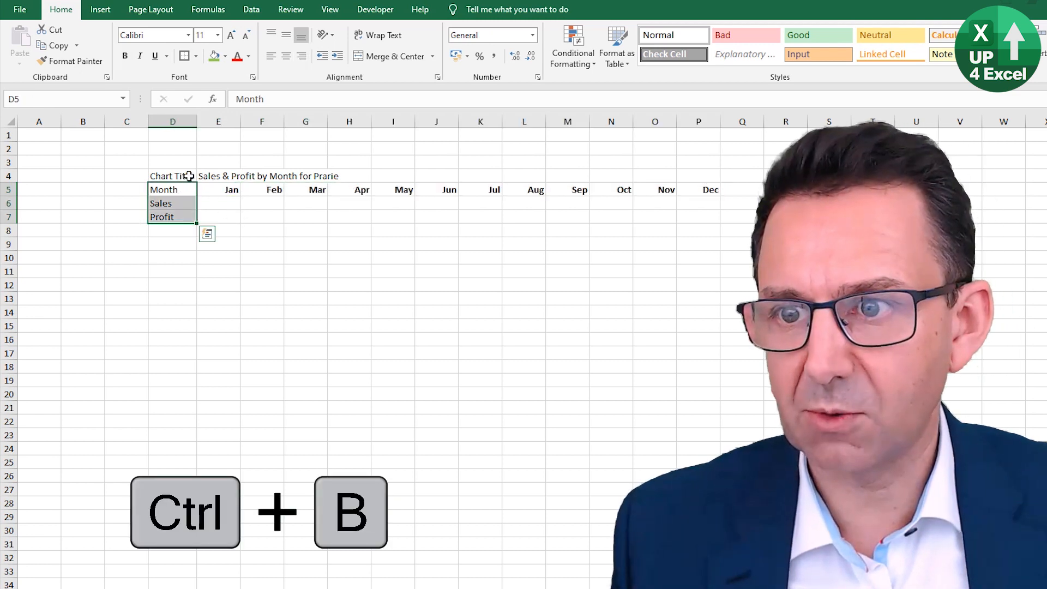
{"action": "left_click_drag", "start_coordinate": [182, 175], "coordinate": [182, 218]}
{"action": "key", "text": "ctrl+b"}
{"action": "key", "text": "ctrl+q"}
{"action": "left_click", "coordinate": [212, 179]}
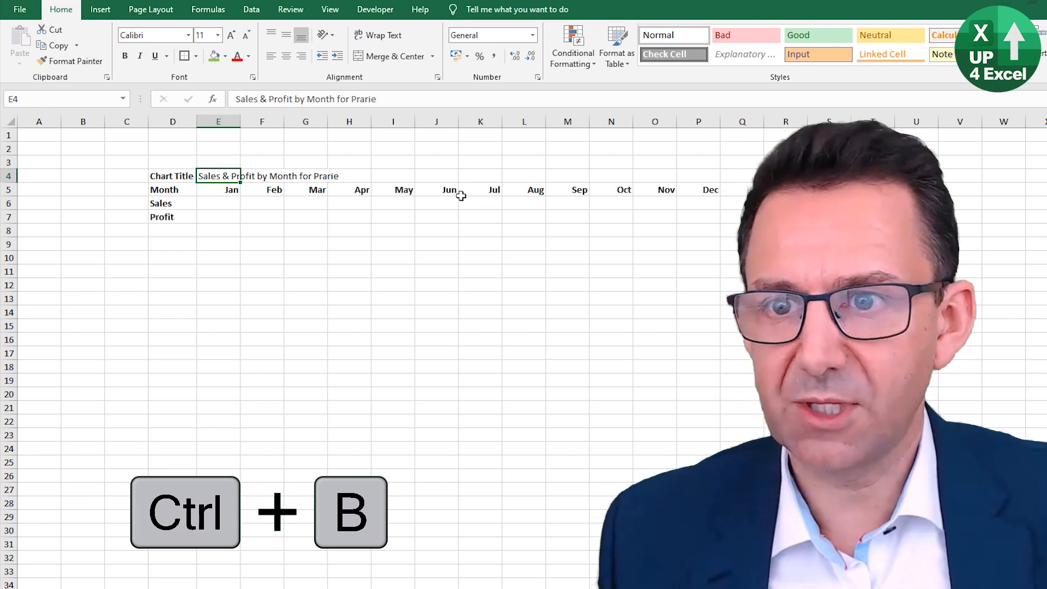
{"action": "key", "text": "Delete"}
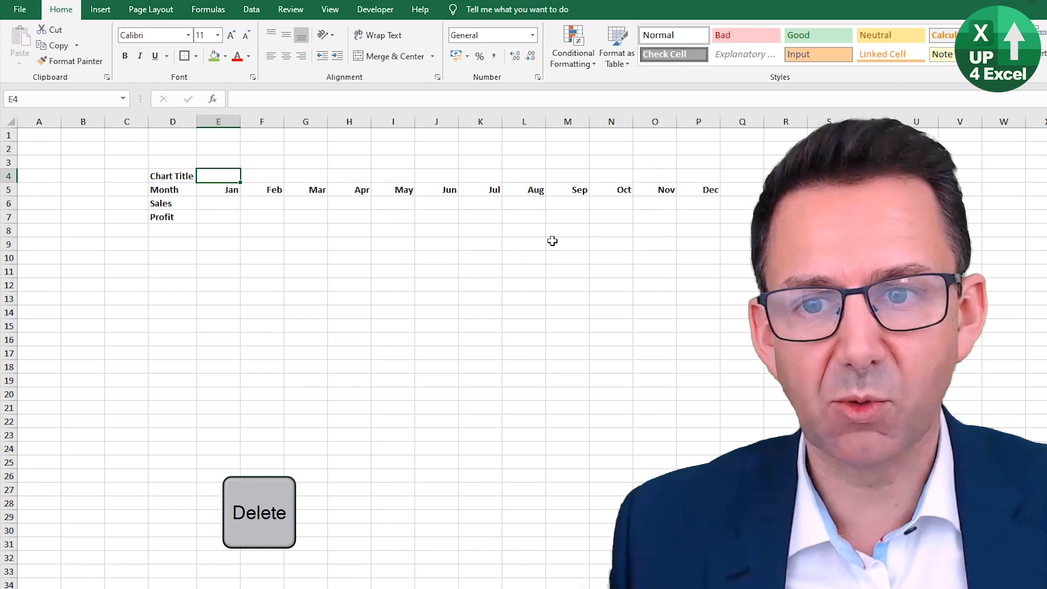
- Narrow the month columns E to P and the spacer columns C and A
{"action": "left_click_drag", "start_coordinate": [224, 121], "coordinate": [666, 121]}
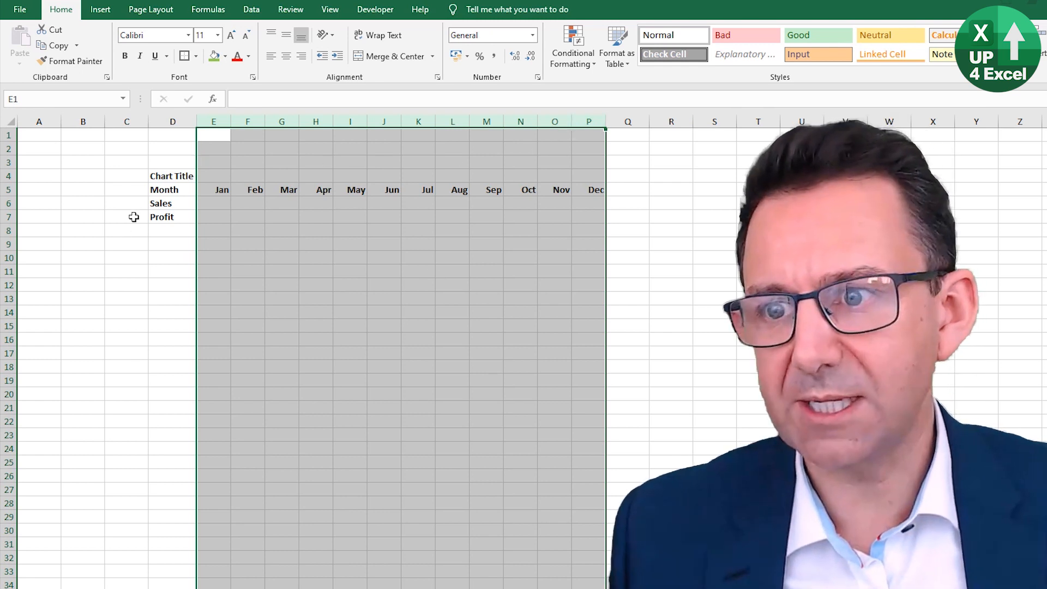
{"action": "left_click", "coordinate": [93, 177]}
{"action": "left_click", "coordinate": [129, 118]}
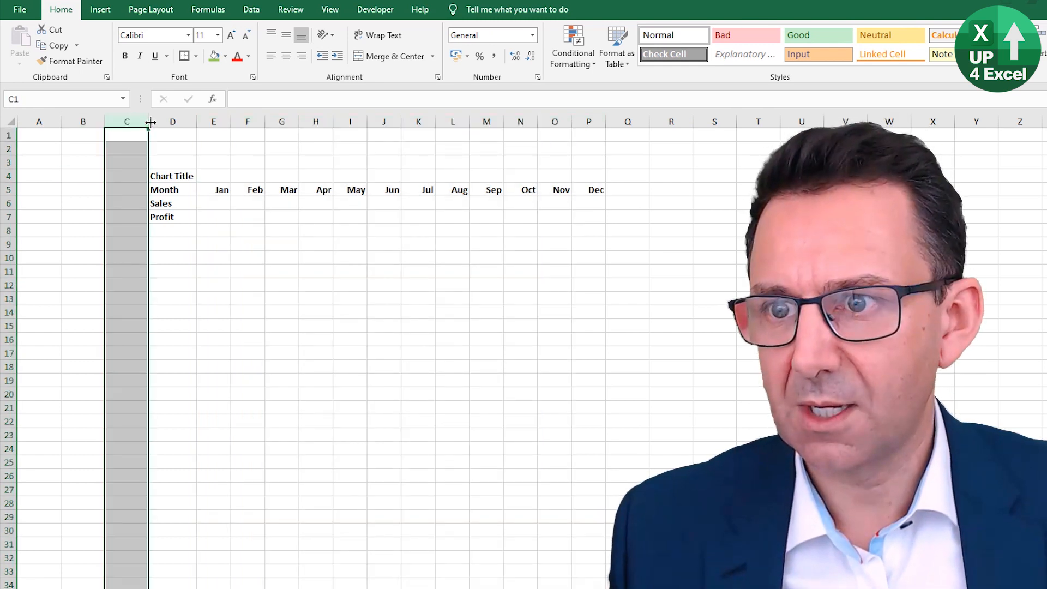
{"action": "left_click_drag", "start_coordinate": [148, 121], "coordinate": [125, 121]}
{"action": "left_click_drag", "start_coordinate": [61, 121], "coordinate": [41, 121]}
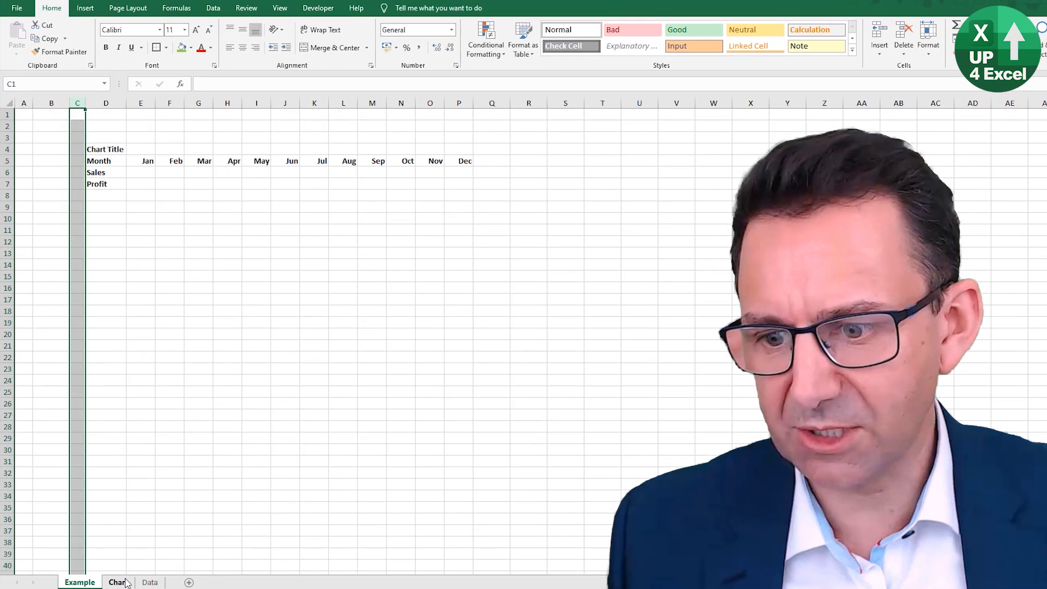
- Expand the grouped columns on the Chart sheet and examine the region names listed under Month List in B2:B9
{"action": "left_click", "coordinate": [126, 582]}
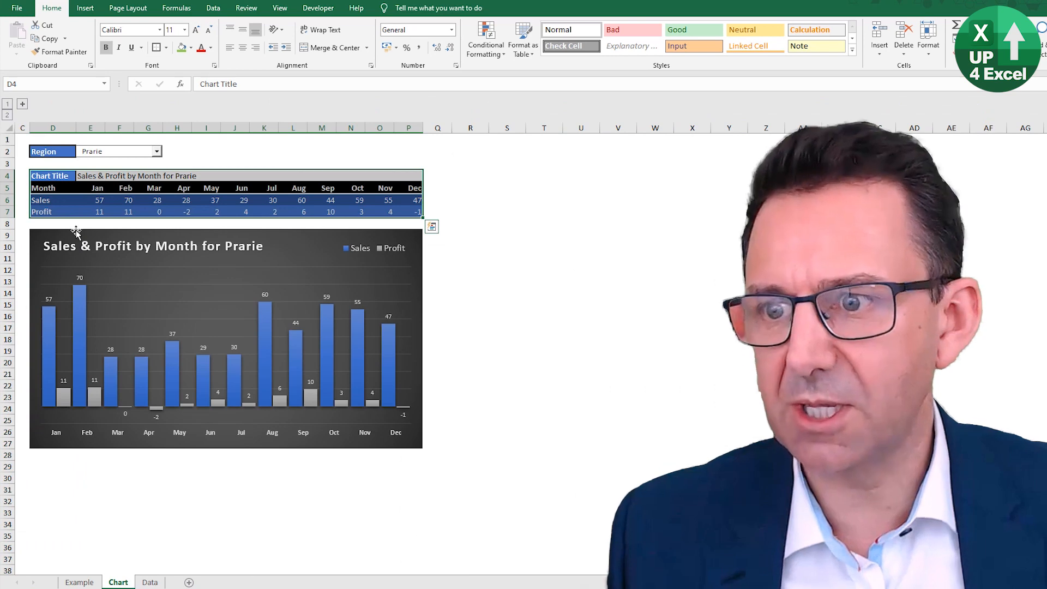
{"action": "left_click", "coordinate": [22, 104]}
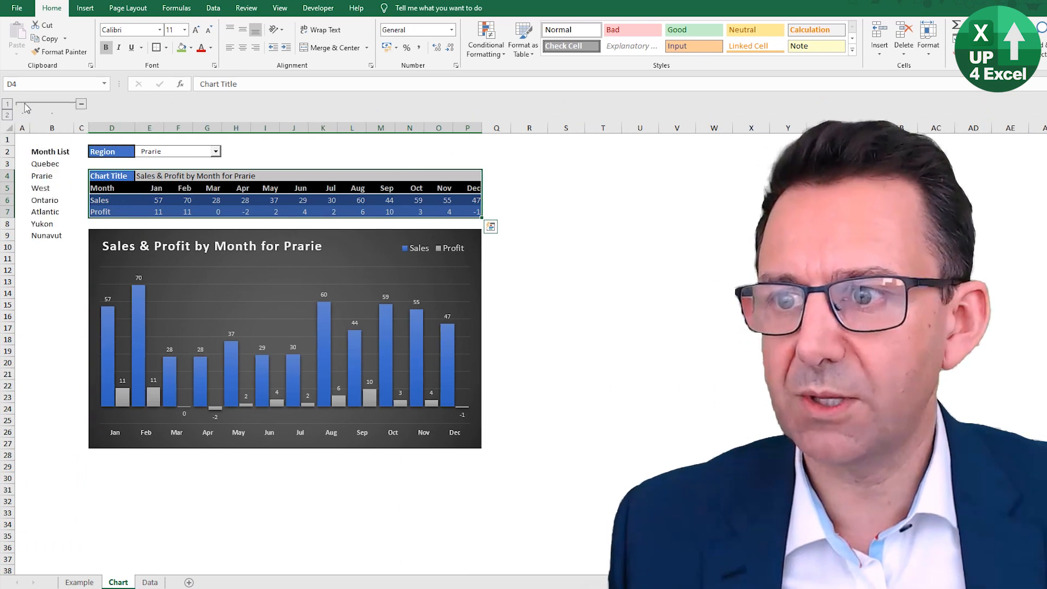
{"action": "left_click", "coordinate": [54, 152]}
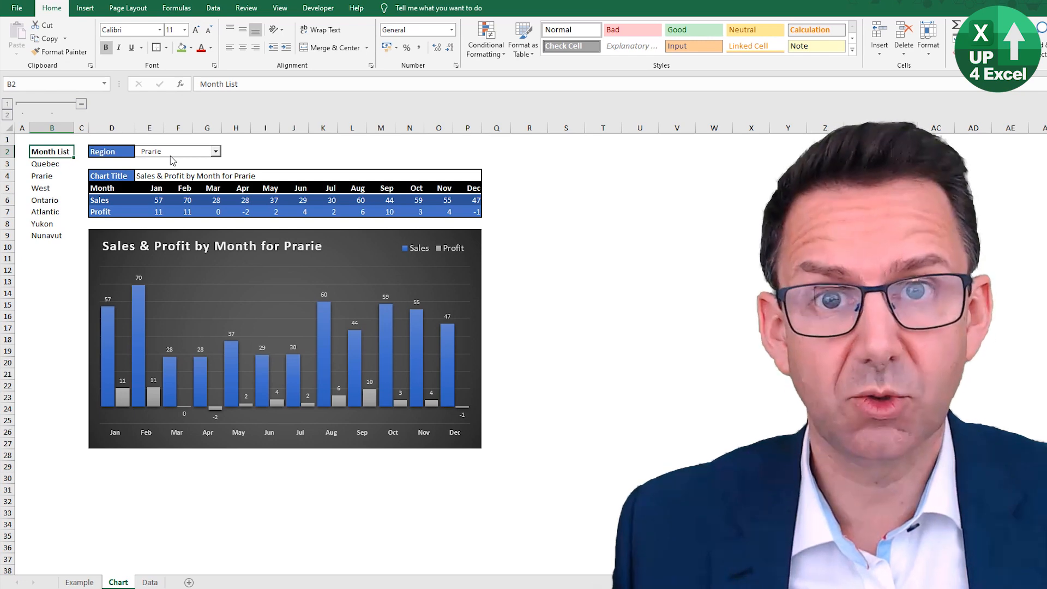
{"action": "left_click_drag", "start_coordinate": [55, 152], "coordinate": [54, 231]}
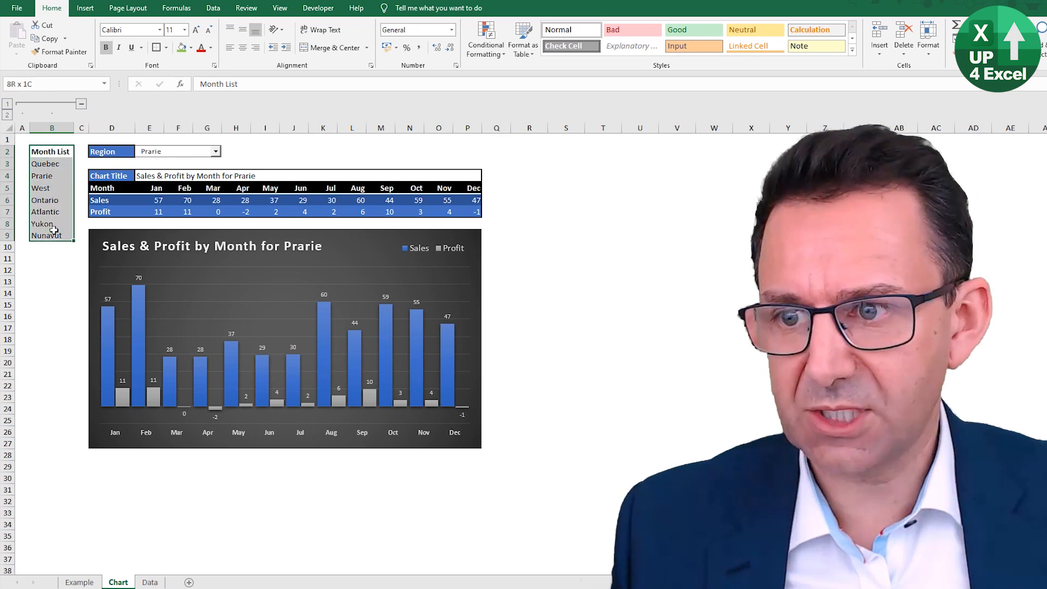
{"action": "key", "text": "ctrl+c"}
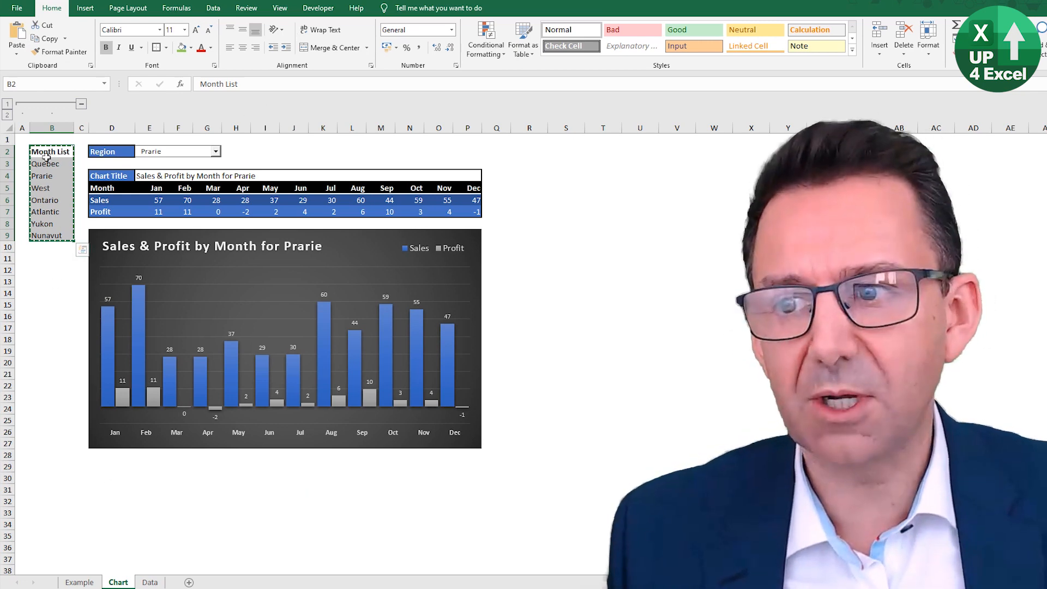
{"action": "left_click", "coordinate": [46, 160]}
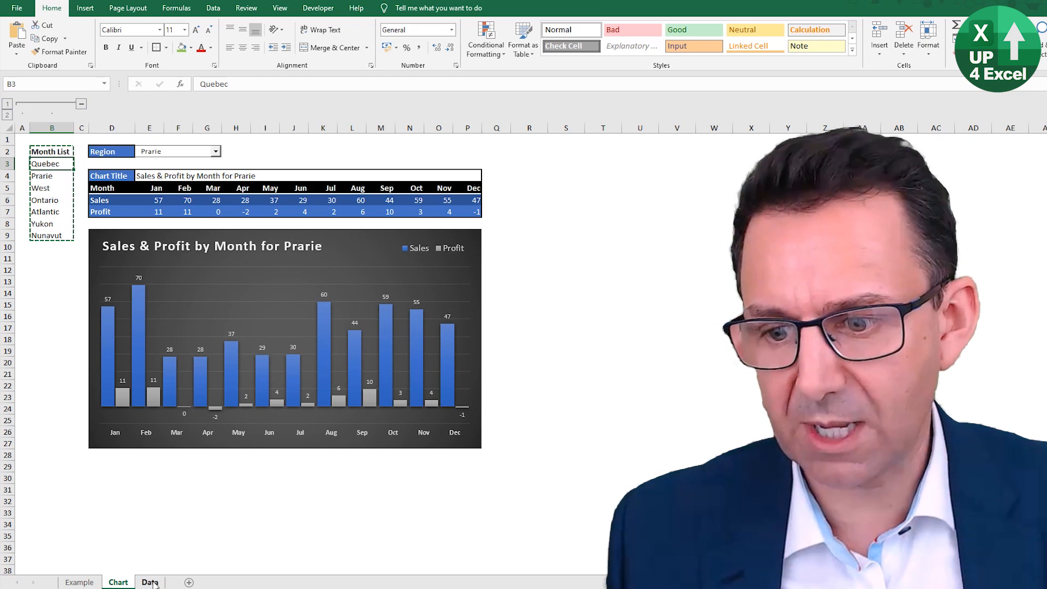
- Copy all Region entries from E2 downward on the Data sheet and paste them as values at A1 of a new sheet
{"action": "left_click", "coordinate": [151, 582]}
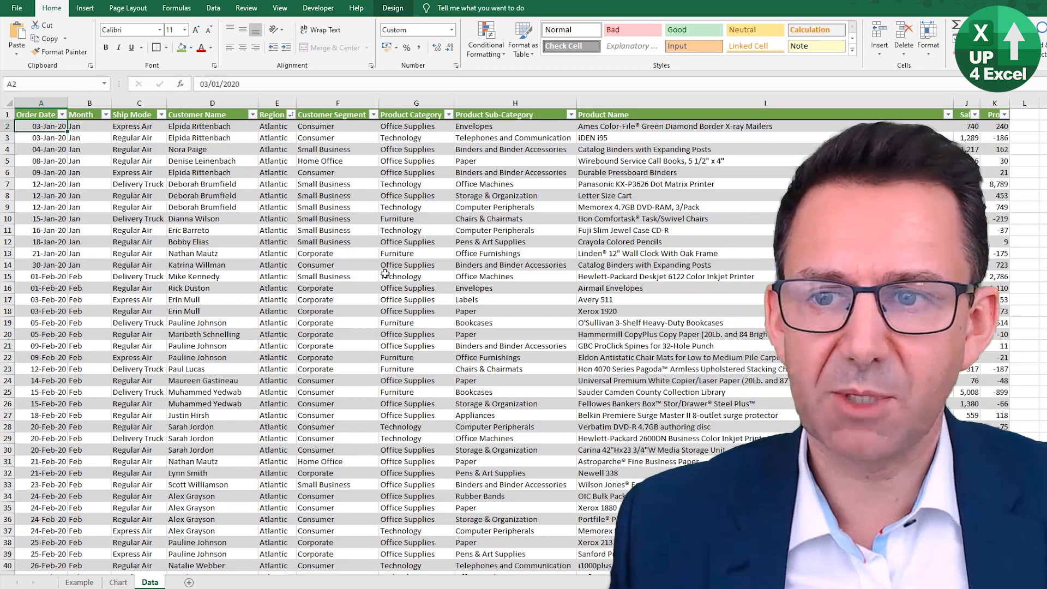
{"action": "left_click", "coordinate": [288, 126]}
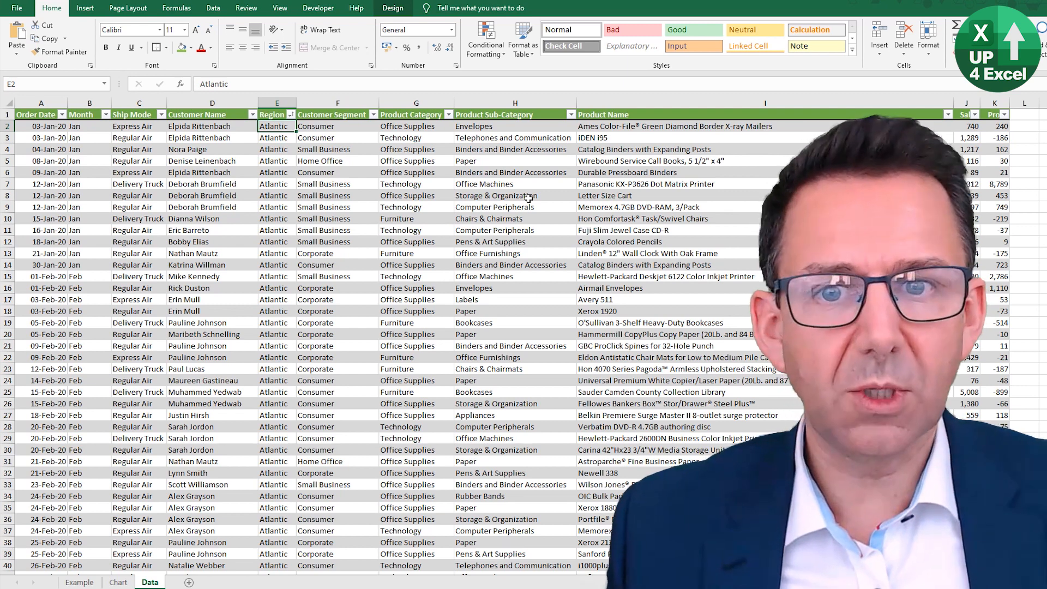
{"action": "key", "text": "Up"}
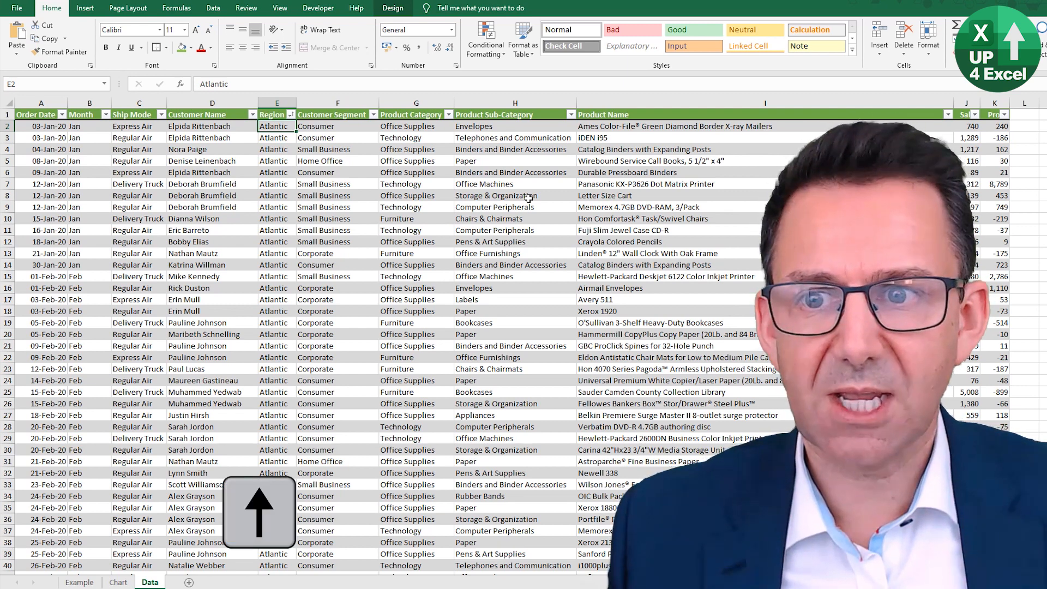
{"action": "key", "text": "Down"}
{"action": "key", "text": "ctrl+shift+Down"}
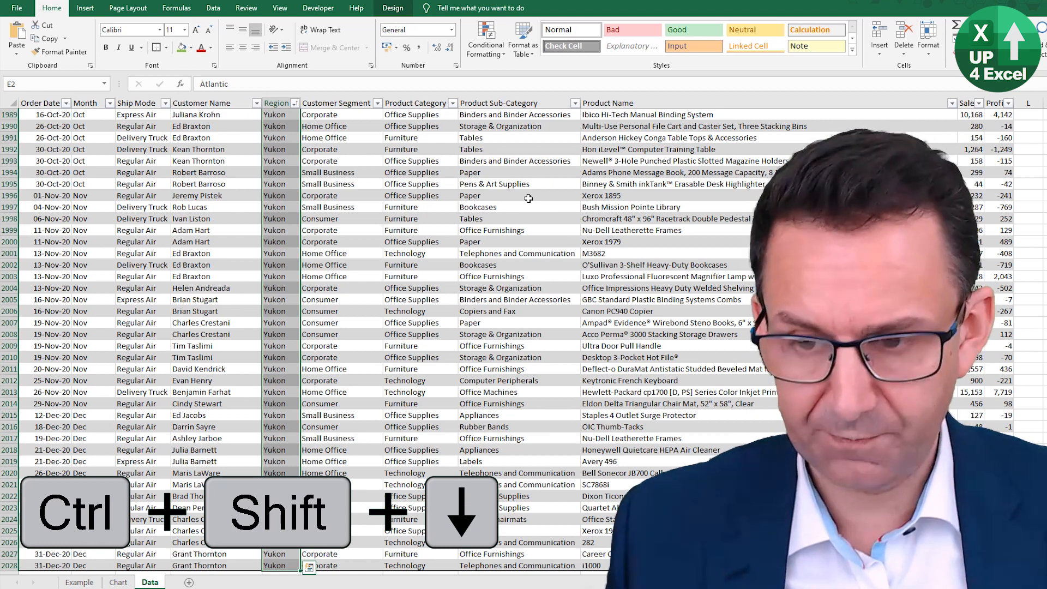
{"action": "key", "text": "ctrl+c"}
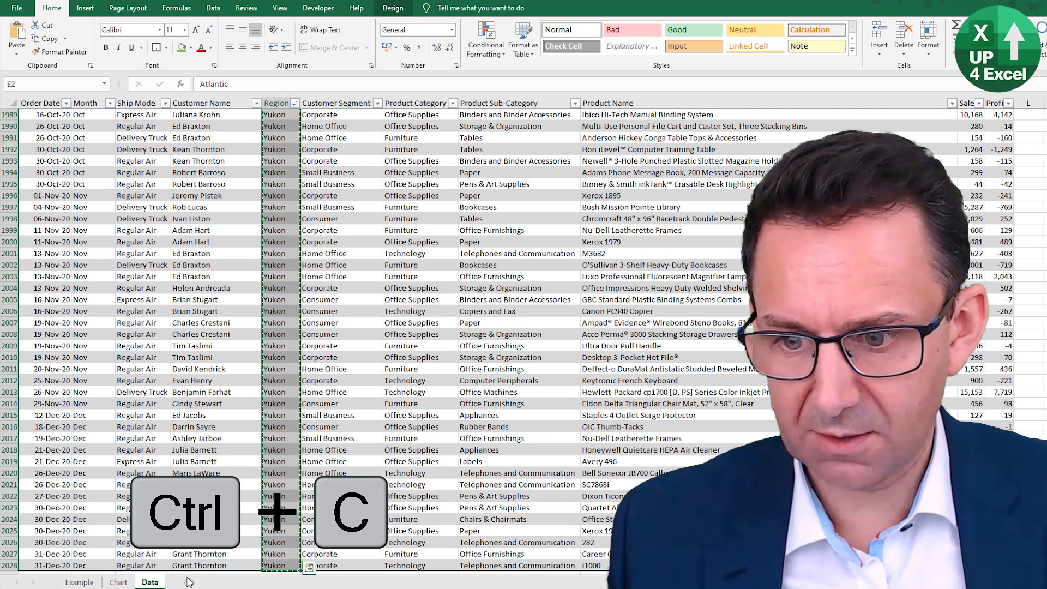
{"action": "left_click", "coordinate": [189, 582]}
{"action": "right_click", "coordinate": [40, 115]}
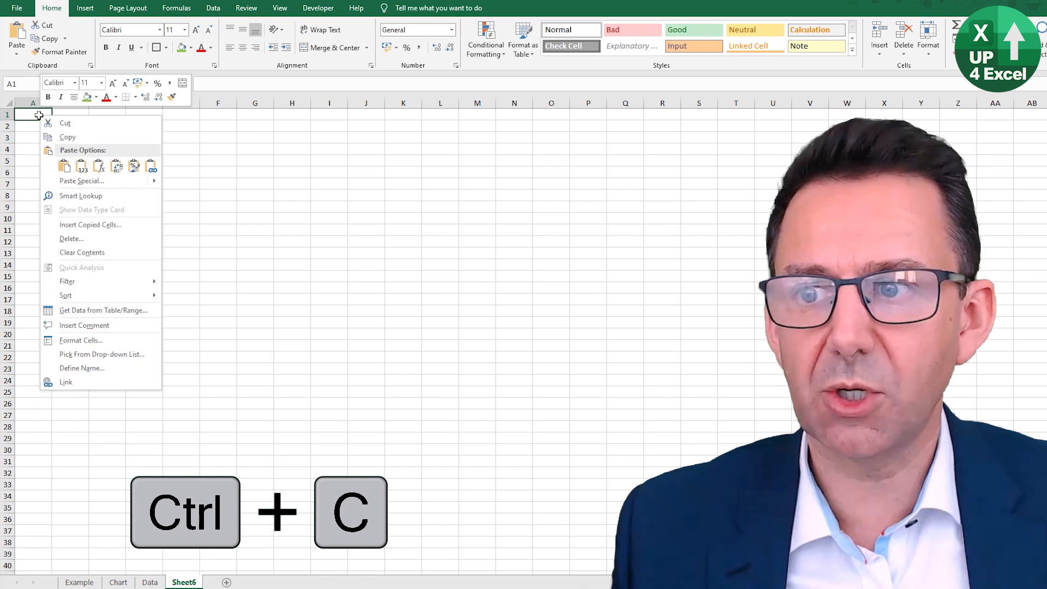
{"action": "left_click", "coordinate": [81, 166]}
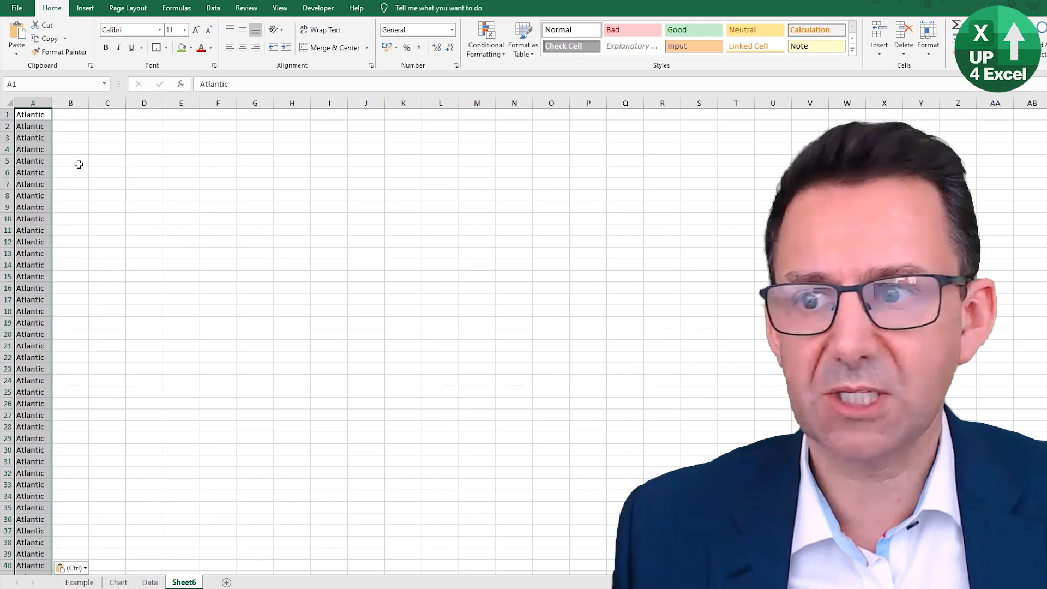
- Remove the duplicate region names from column A of the new sheet, treating the data as having no headers
{"action": "left_click", "coordinate": [212, 9]}
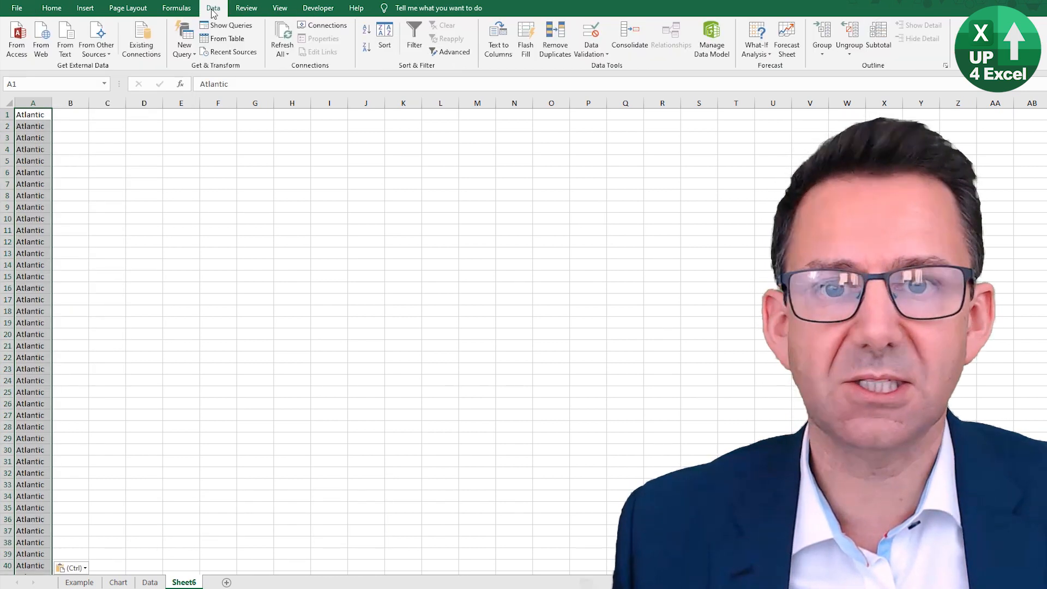
{"action": "left_click", "coordinate": [555, 39]}
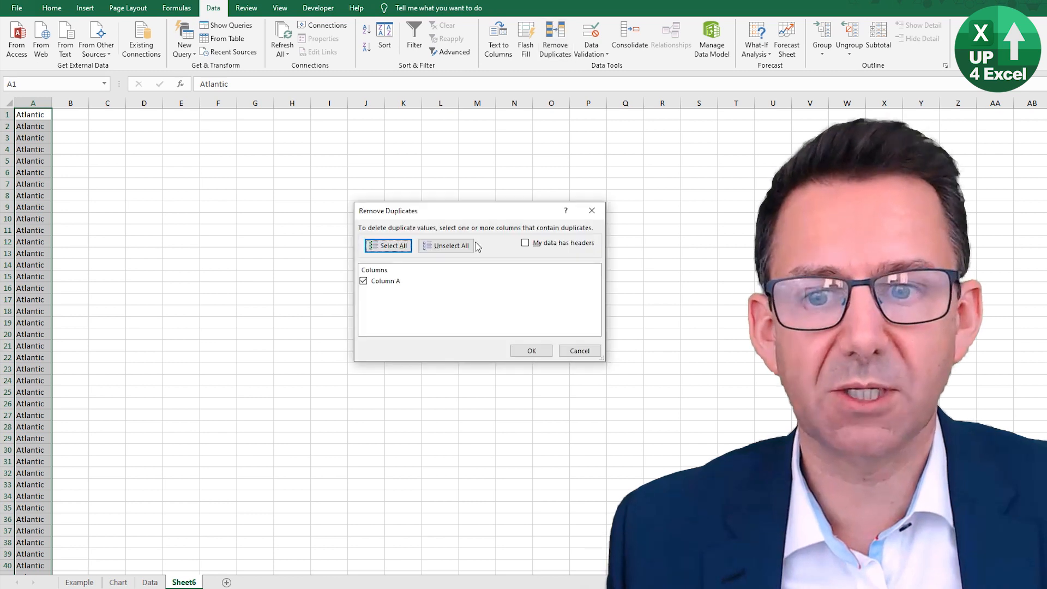
{"action": "left_click", "coordinate": [532, 351]}
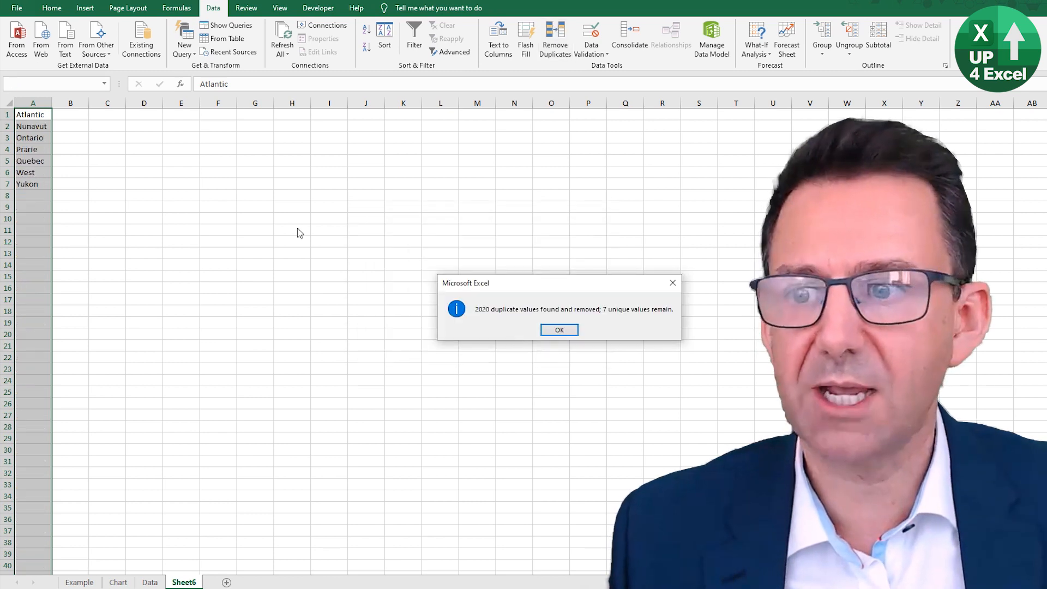
{"action": "left_click", "coordinate": [559, 329]}
- Copy the unique region names in A1:A7 and paste them on the Example sheet starting at B3
{"action": "left_click_drag", "start_coordinate": [34, 115], "coordinate": [35, 185]}
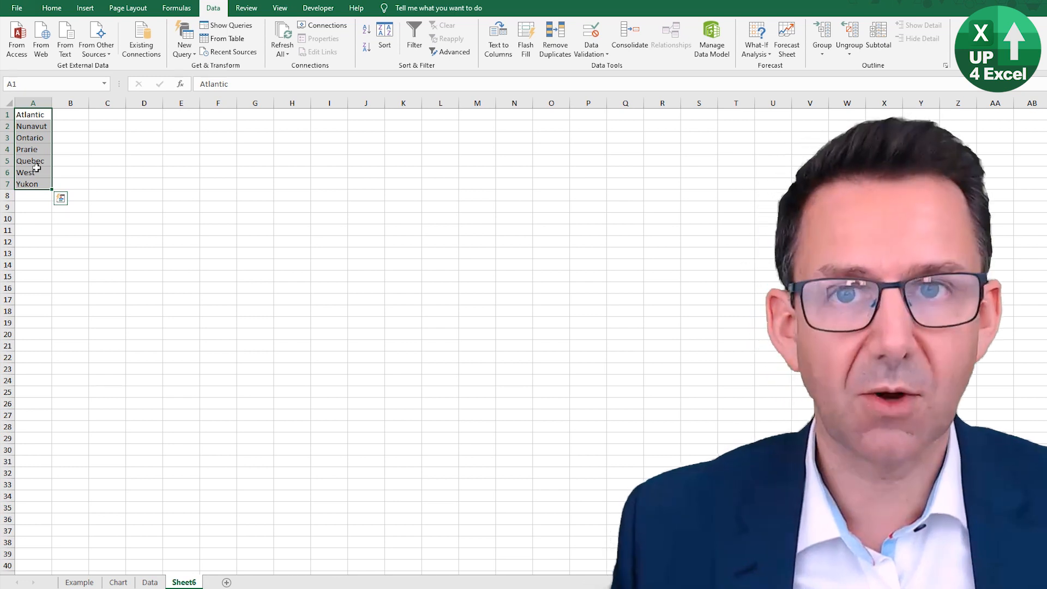
{"action": "key", "text": "ctrl+c"}
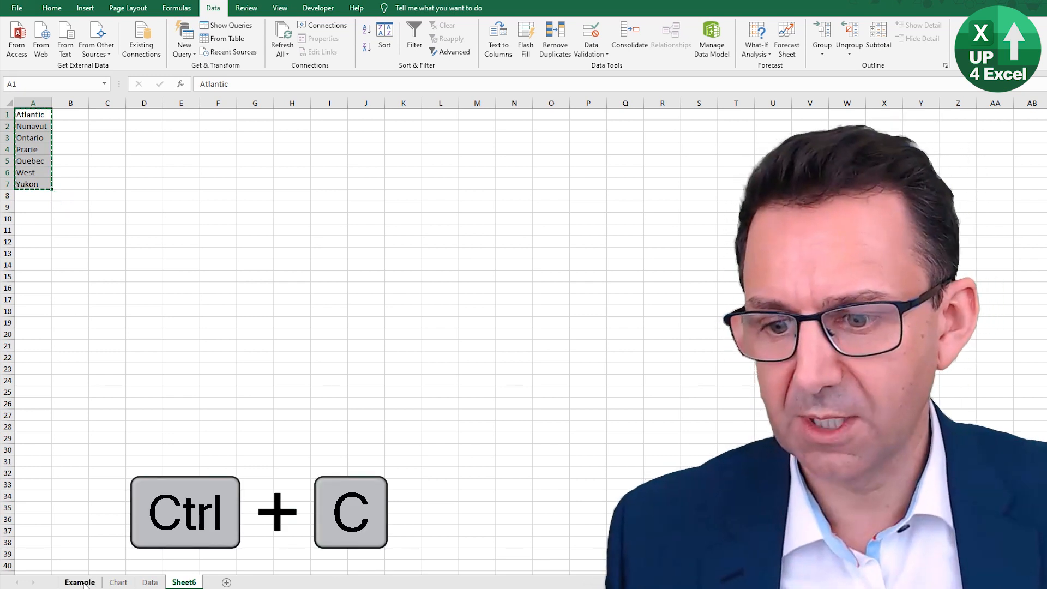
{"action": "left_click", "coordinate": [83, 582]}
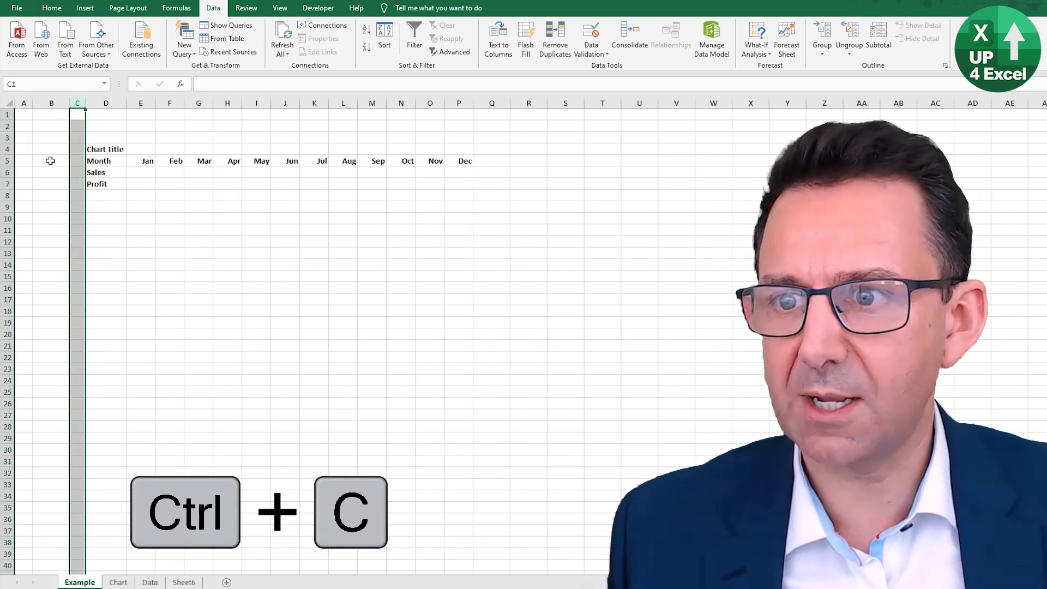
{"action": "left_click", "coordinate": [53, 137]}
{"action": "right_click", "coordinate": [52, 137]}
{"action": "left_click", "coordinate": [76, 185]}
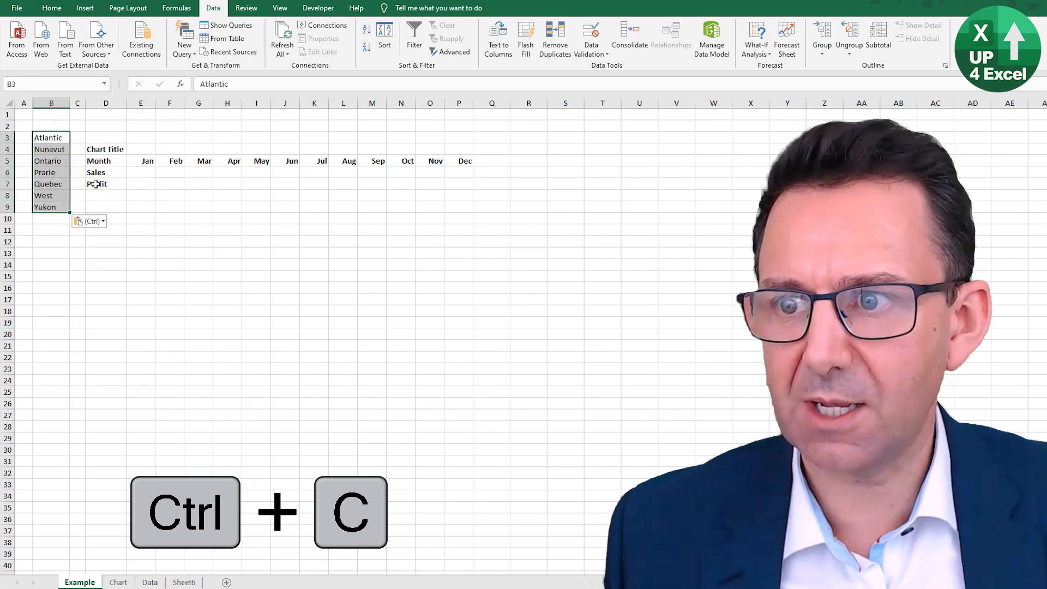
- Enter the heading Region in B2 above the region list and make it bold
{"action": "left_click", "coordinate": [55, 128]}
{"action": "type", "text": "Re"}
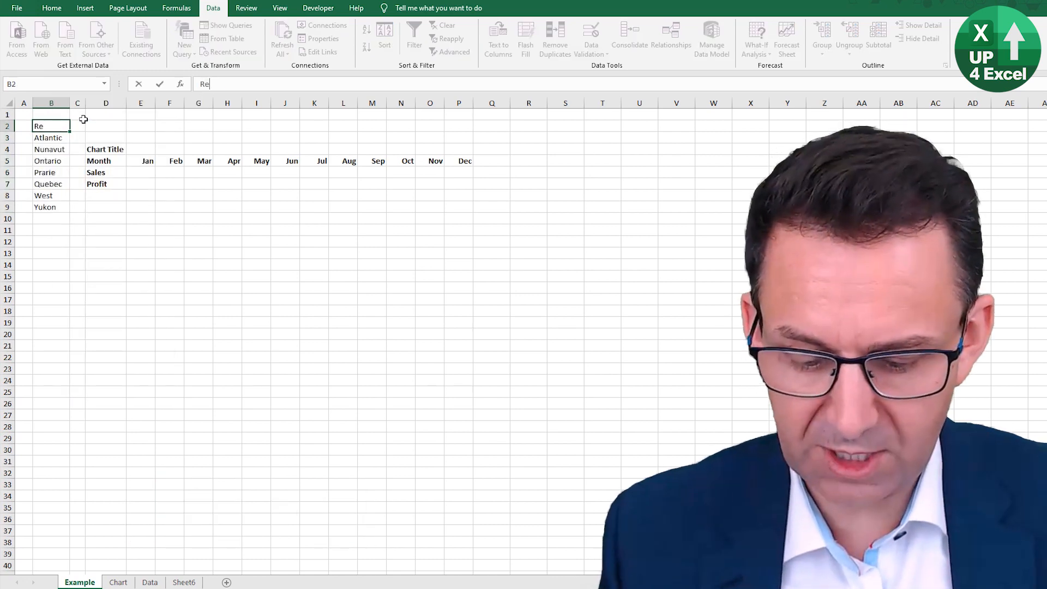
{"action": "type", "text": "gion"}
{"action": "key", "text": "Return"}
{"action": "key", "text": "Up"}
{"action": "key", "text": "ctrl+b"}
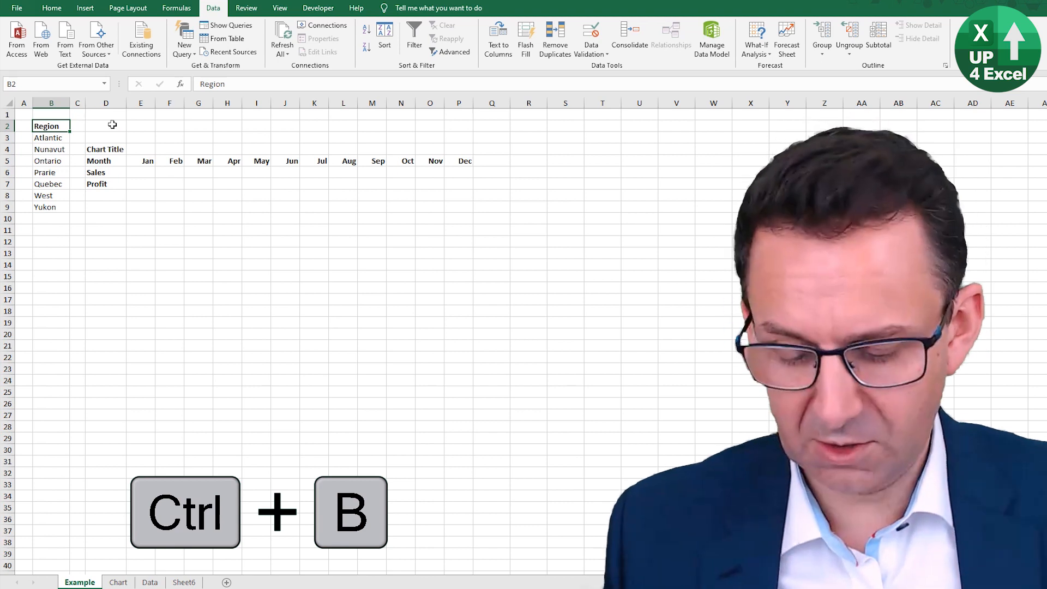
- Copy the bold Region heading from B2 to D2 as the selector's label
{"action": "key", "text": "ctrl+c"}
{"action": "left_click", "coordinate": [104, 125]}
{"action": "key", "text": "ctrl+v"}
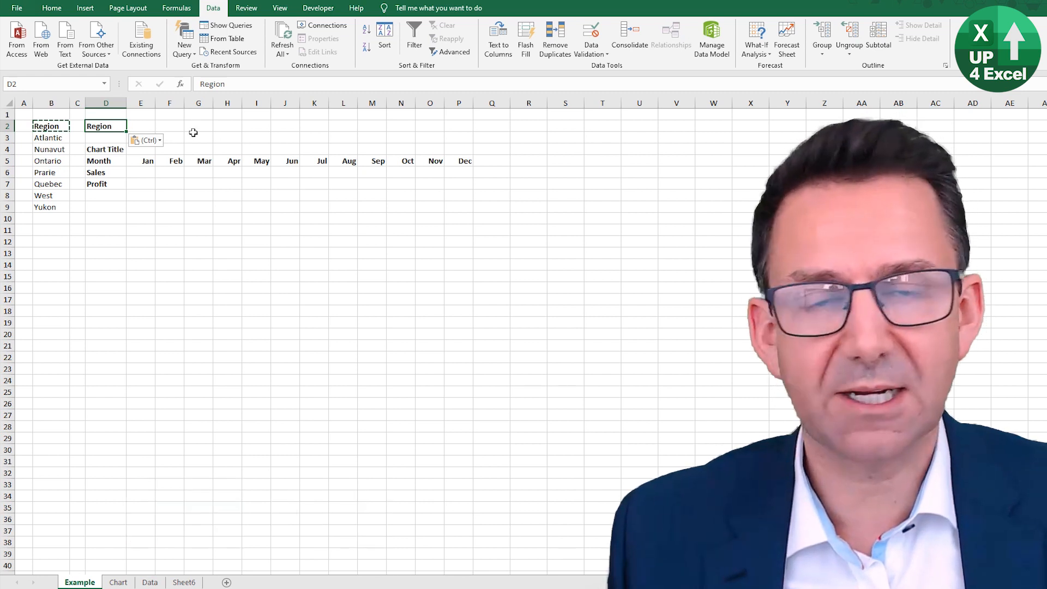
{"action": "key", "text": "Escape"}
- Check in the ribbon customization options whether Developer is enabled among the main tabs, and close the options
{"action": "left_click", "coordinate": [319, 8]}
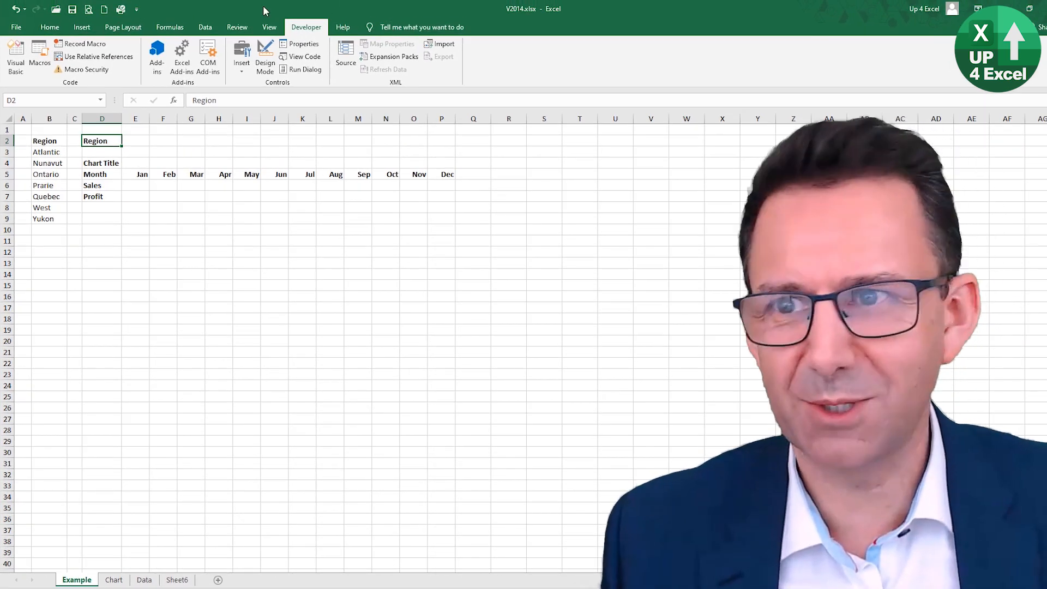
{"action": "left_click", "coordinate": [136, 9]}
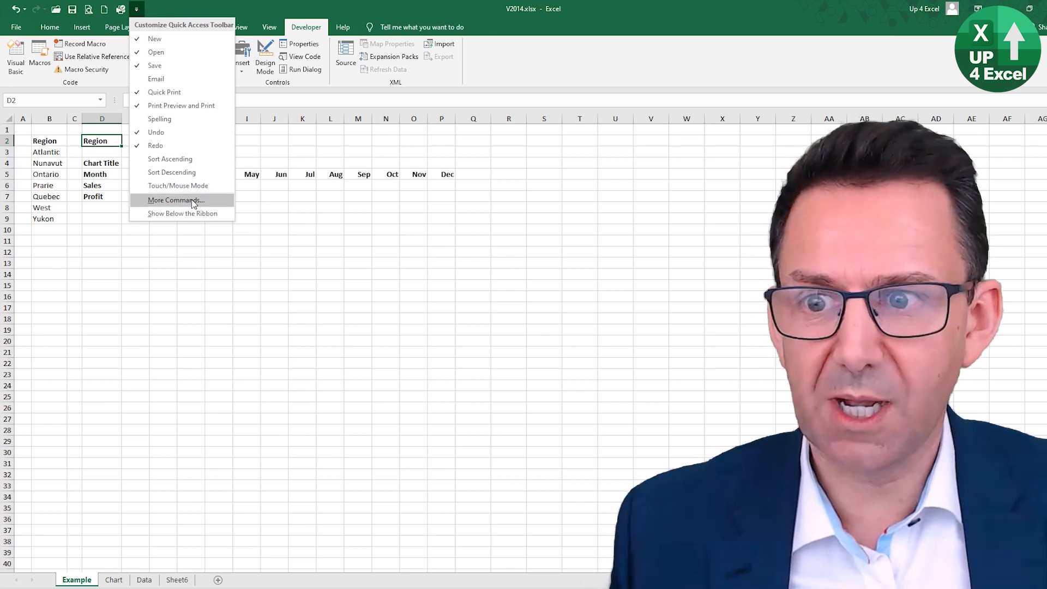
{"action": "left_click", "coordinate": [185, 200]}
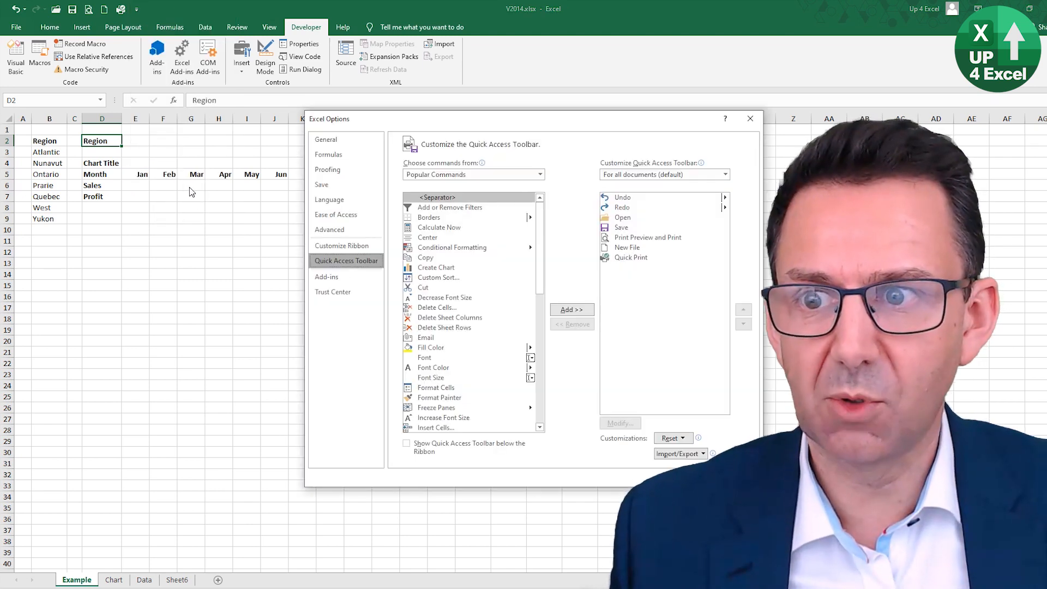
{"action": "left_click", "coordinate": [356, 248]}
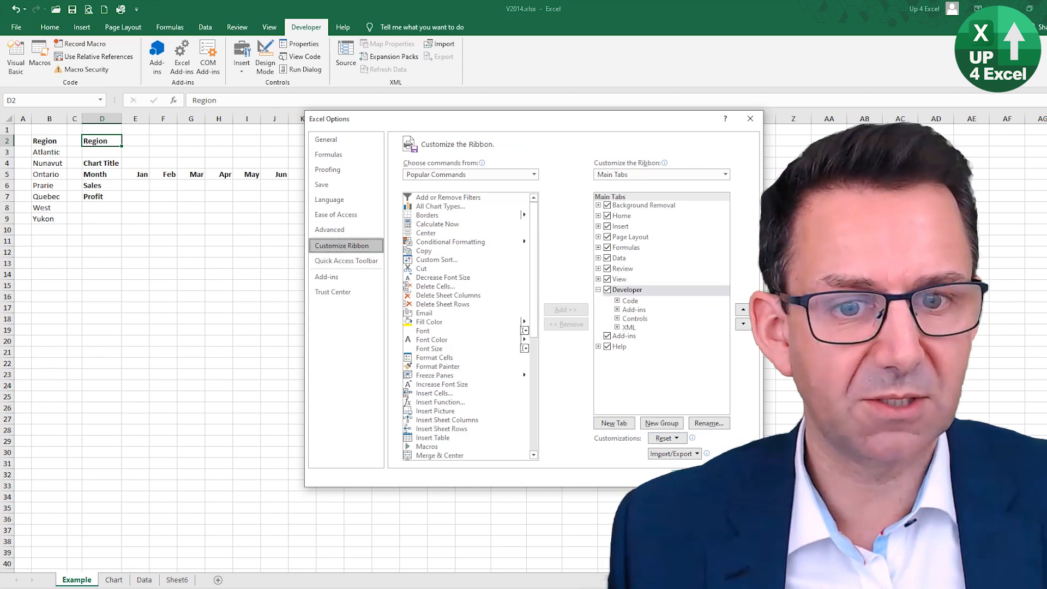
{"action": "key", "text": "Escape"}
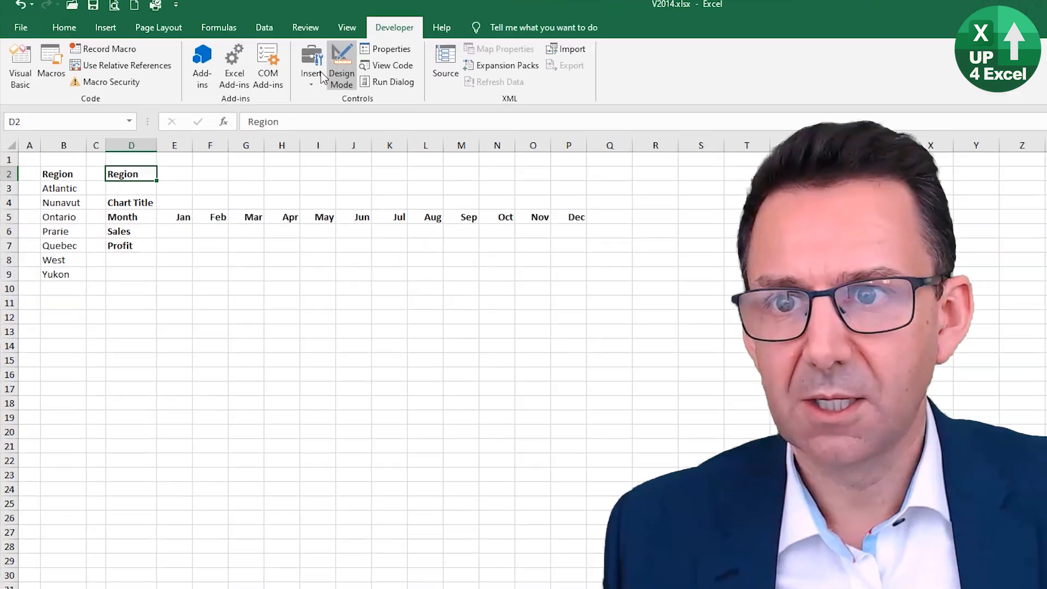
- Insert an ActiveX combo box beside the Region label, fitted over cells E2:G2
{"action": "left_click", "coordinate": [243, 63]}
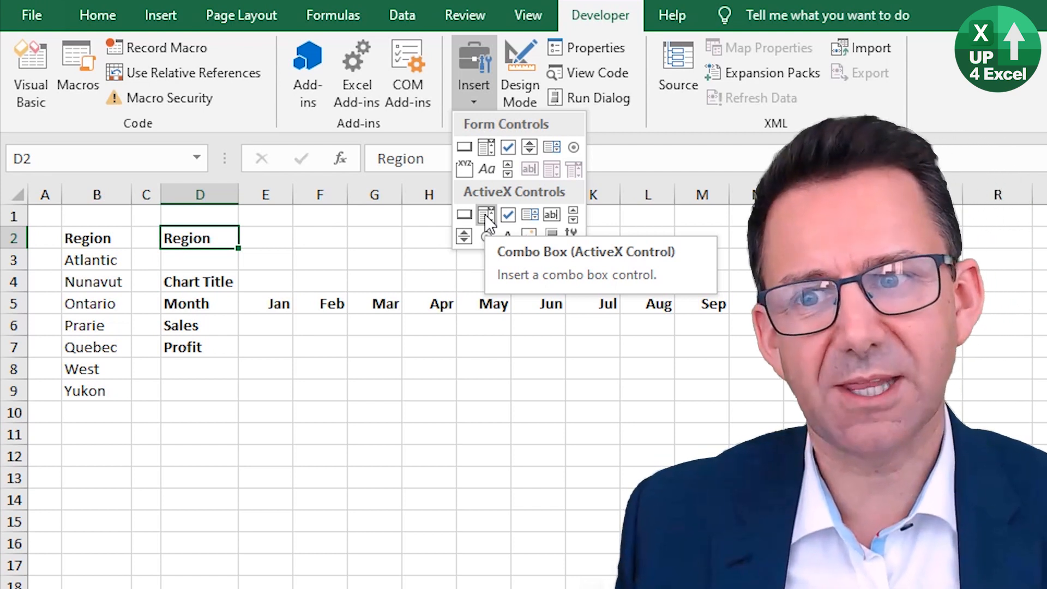
{"action": "left_click", "coordinate": [486, 214]}
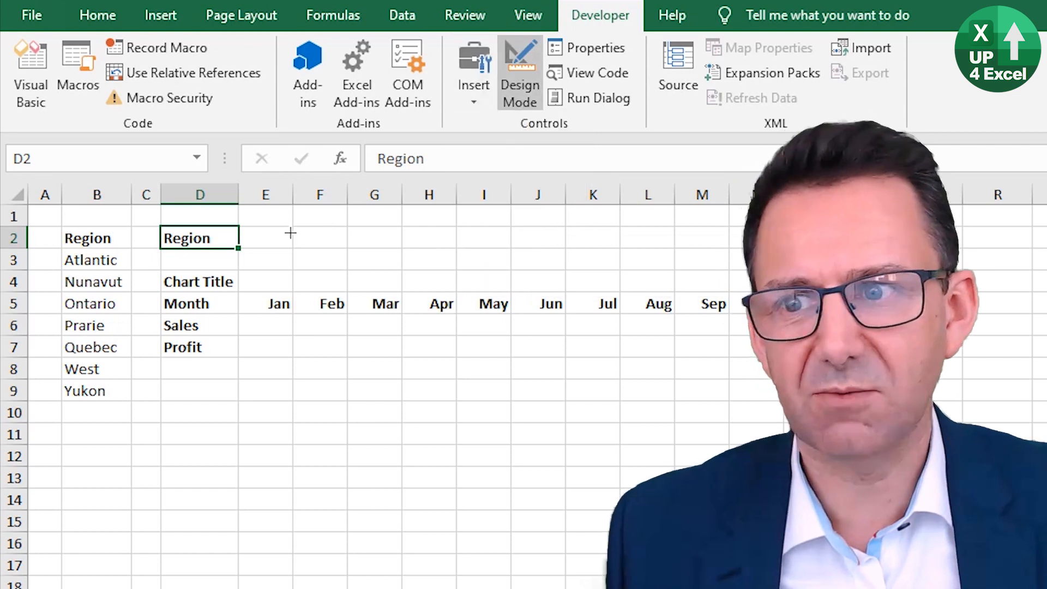
{"action": "left_click_drag", "start_coordinate": [240, 228], "coordinate": [394, 250]}
{"action": "left_click_drag", "start_coordinate": [395, 251], "coordinate": [236, 225]}
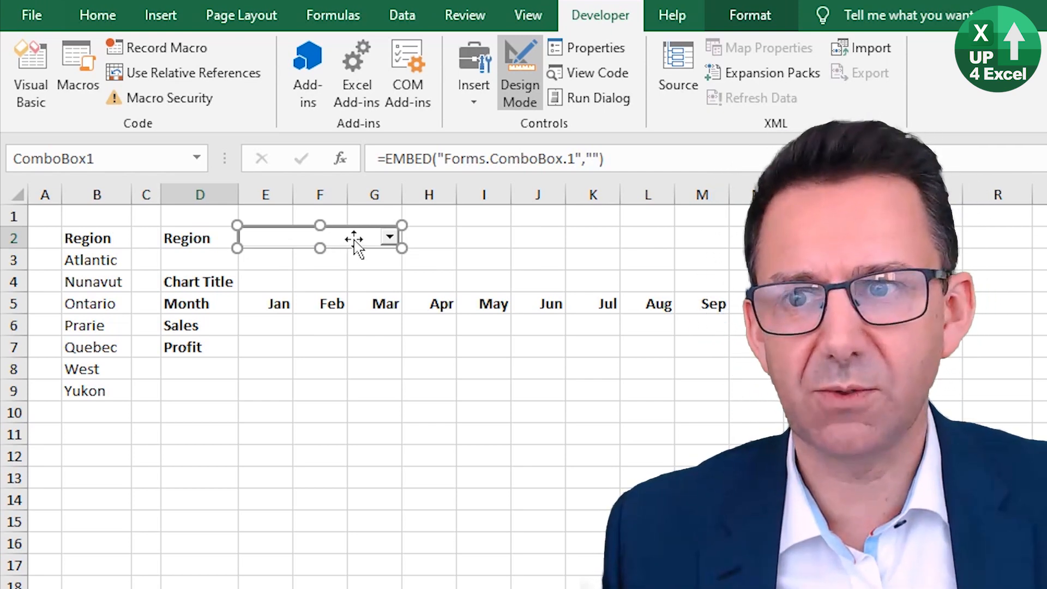
- Set the combo box's Style to 2 - fmStyleDropDownList and its SpecialEffect to 0 - fmSpecialEffectFlat
{"action": "left_click", "coordinate": [594, 54]}
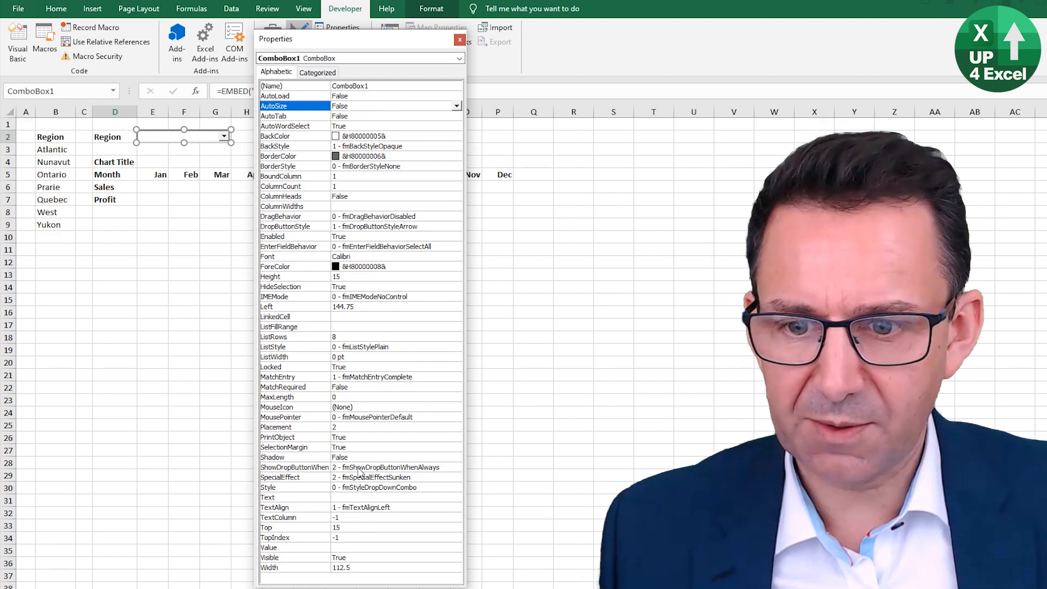
{"action": "left_click", "coordinate": [434, 489]}
{"action": "left_click", "coordinate": [457, 487]}
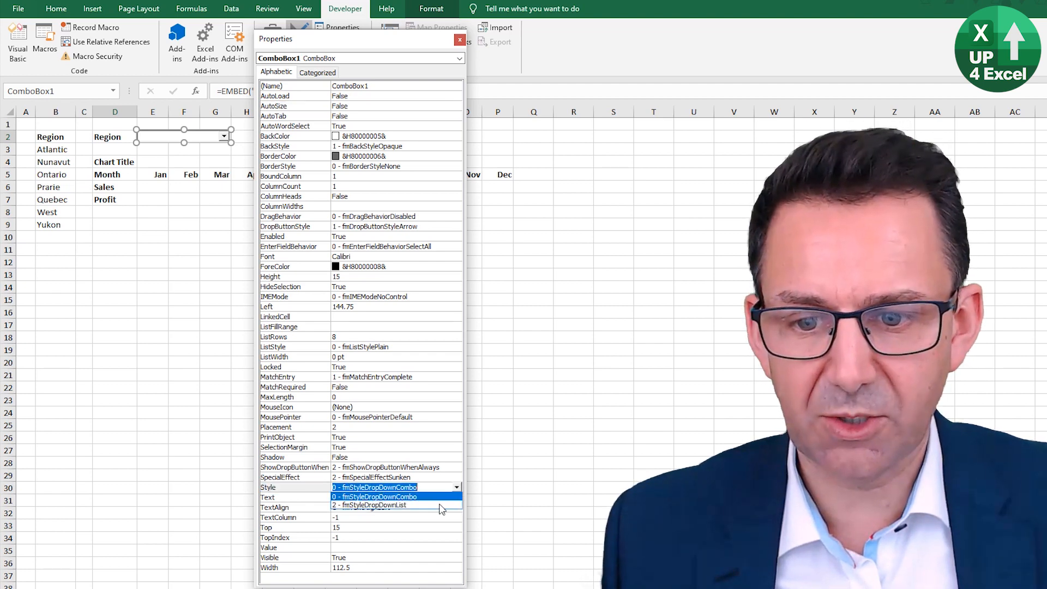
{"action": "left_click", "coordinate": [440, 505]}
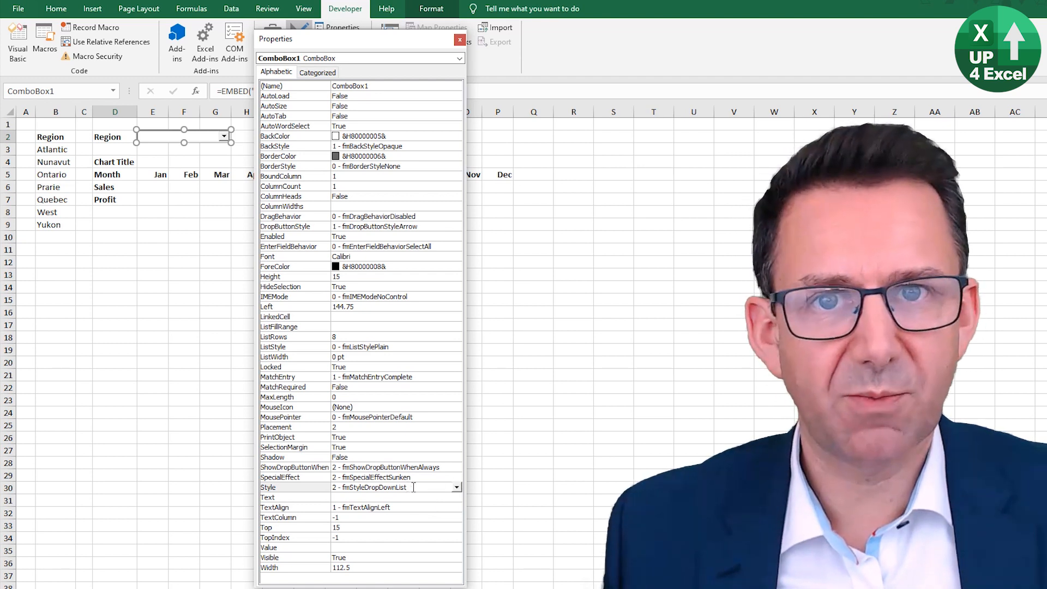
{"action": "left_click", "coordinate": [432, 477]}
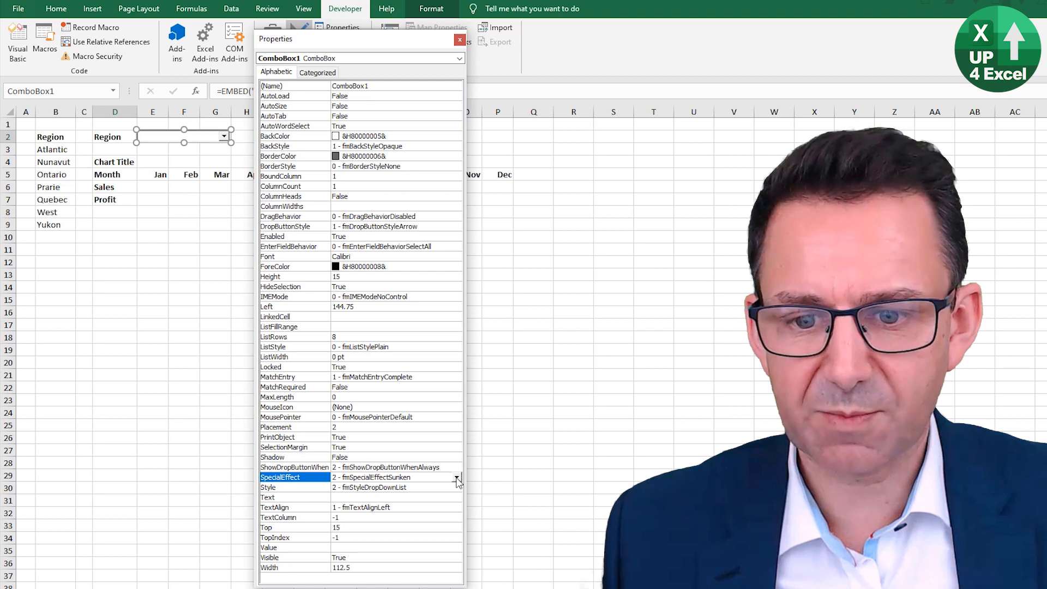
{"action": "left_click", "coordinate": [457, 478]}
{"action": "left_click", "coordinate": [445, 487]}
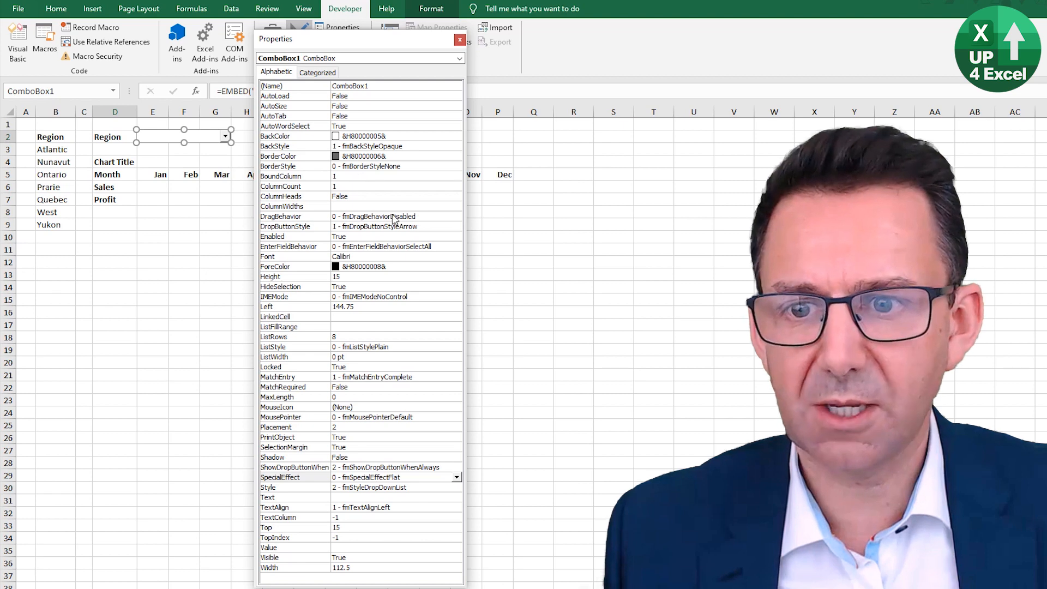
- Set the combo box's font size to 10
{"action": "left_click", "coordinate": [427, 257]}
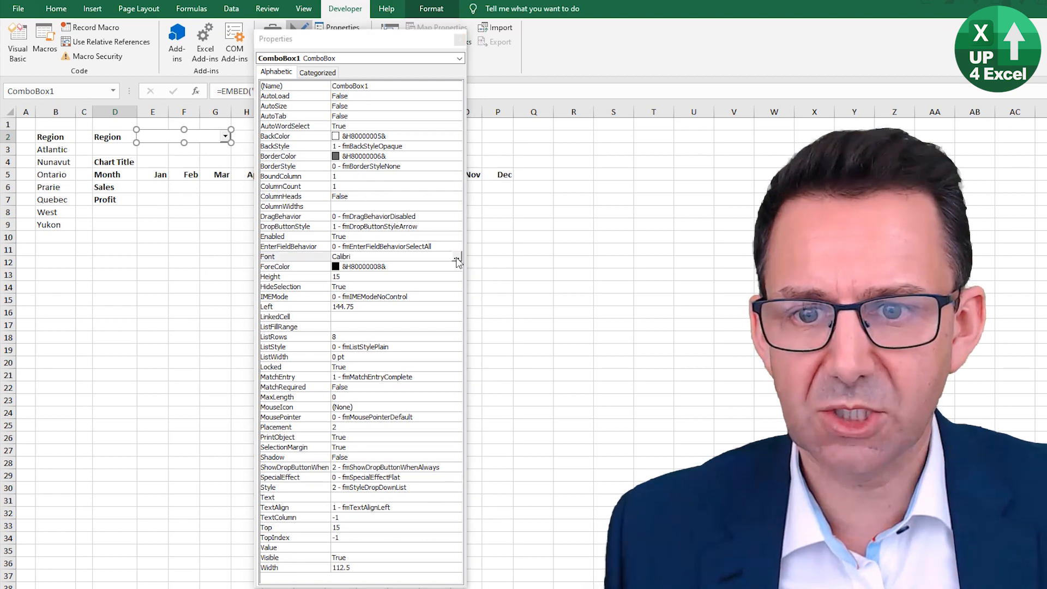
{"action": "left_click", "coordinate": [459, 257]}
{"action": "left_click", "coordinate": [224, 88]}
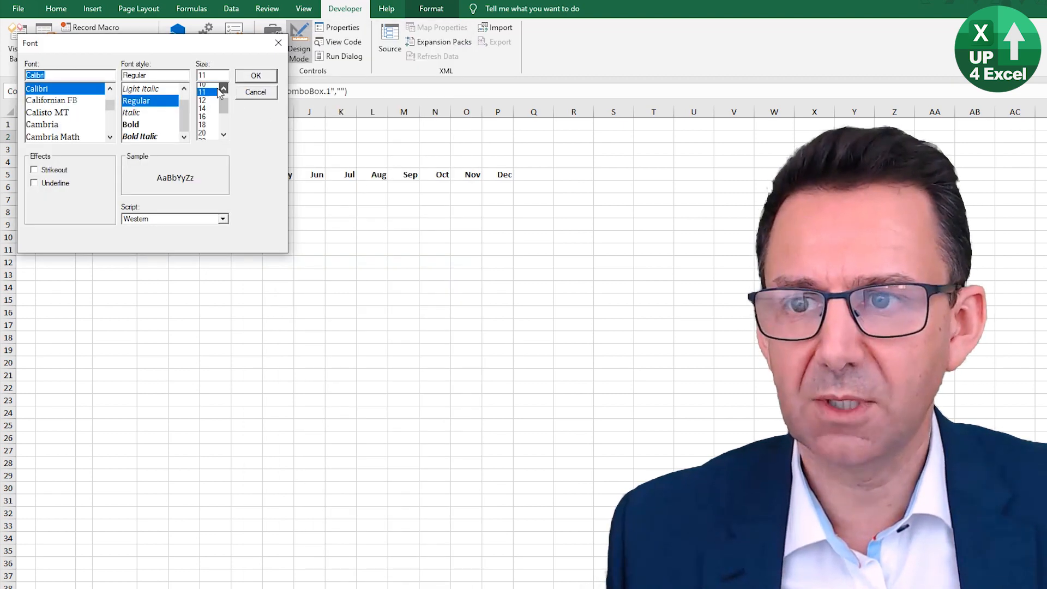
{"action": "left_click", "coordinate": [208, 87]}
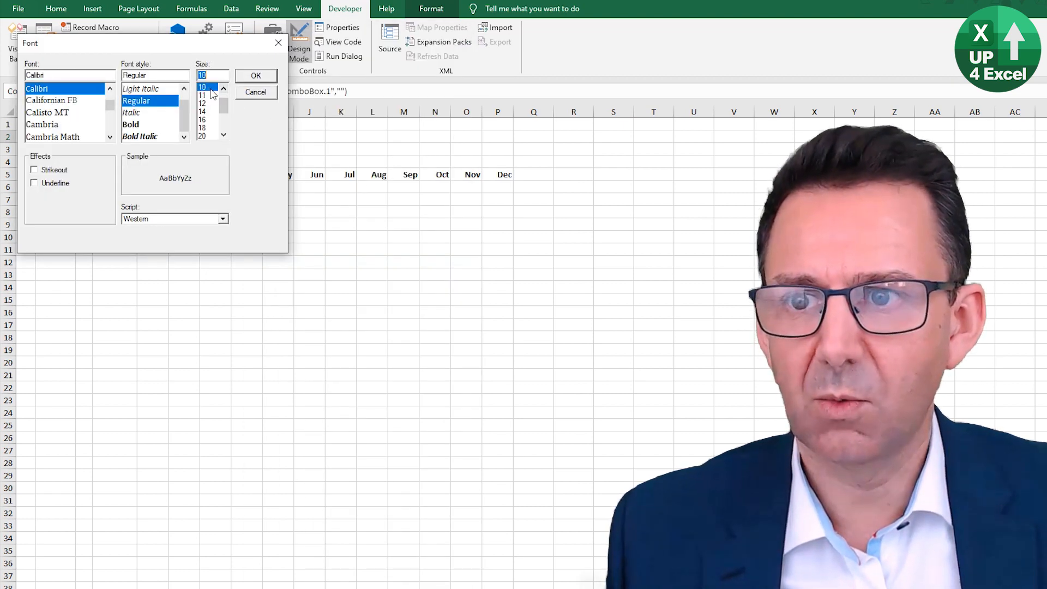
{"action": "left_click", "coordinate": [256, 76]}
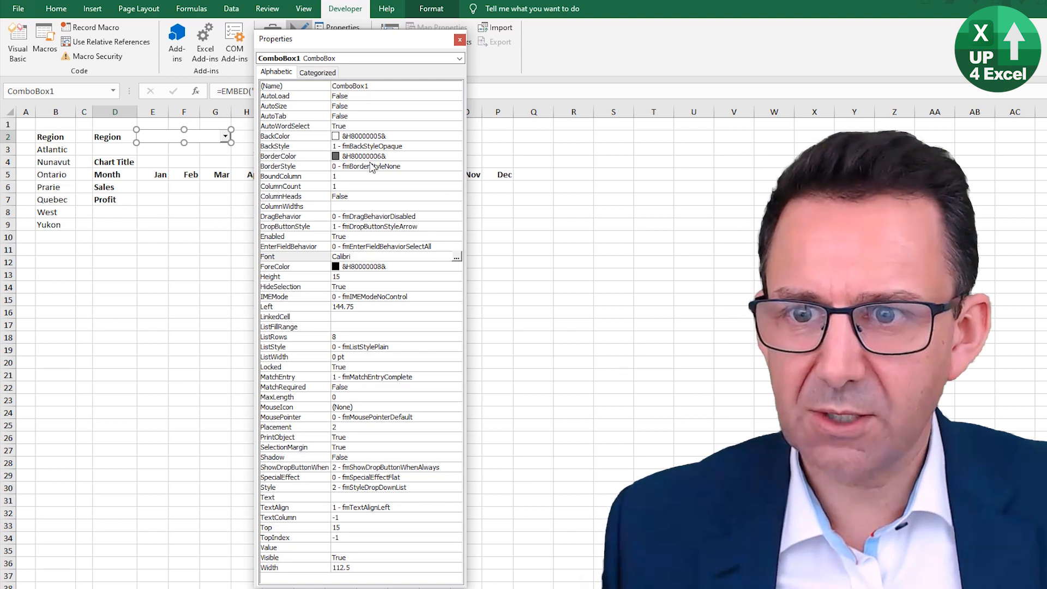
- Give the combo box a single border (1 - fmBorderStyleSingle) in black and deselect it to check its look
{"action": "left_click", "coordinate": [435, 166]}
{"action": "left_click", "coordinate": [456, 166]}
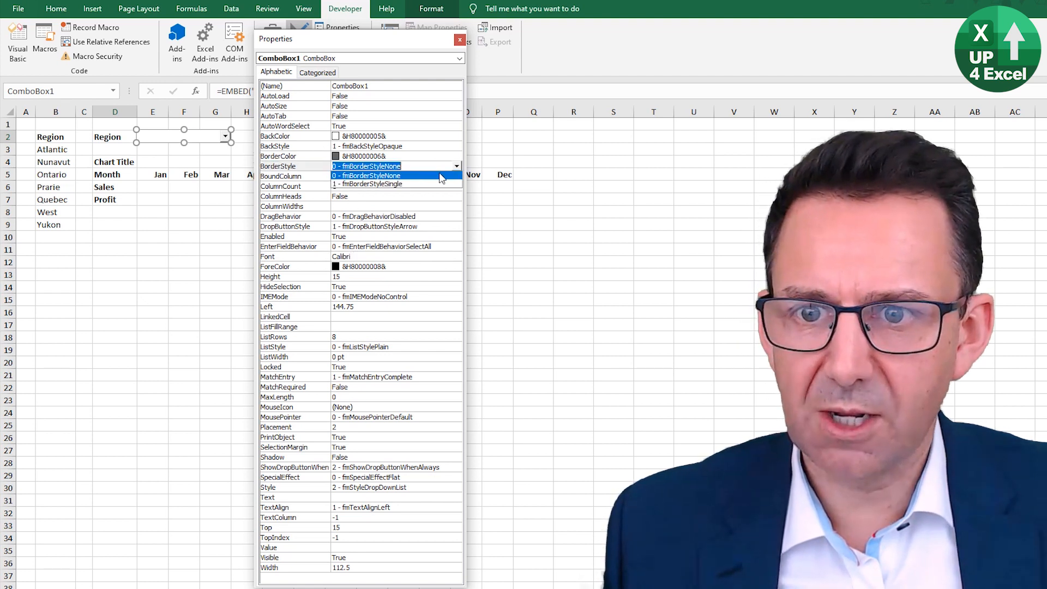
{"action": "left_click", "coordinate": [429, 185]}
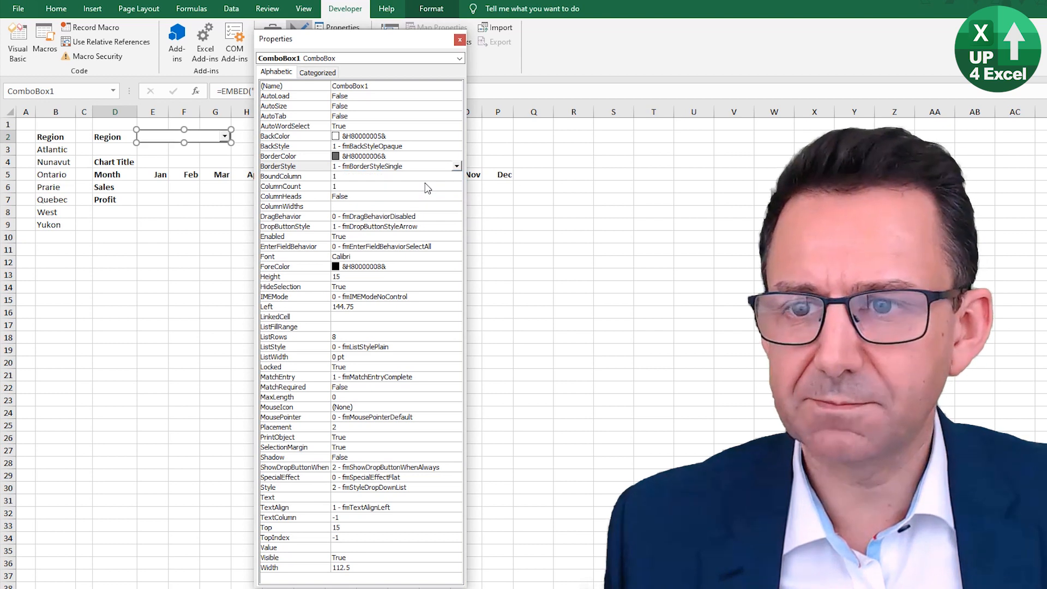
{"action": "left_click", "coordinate": [443, 157]}
{"action": "left_click", "coordinate": [457, 157]}
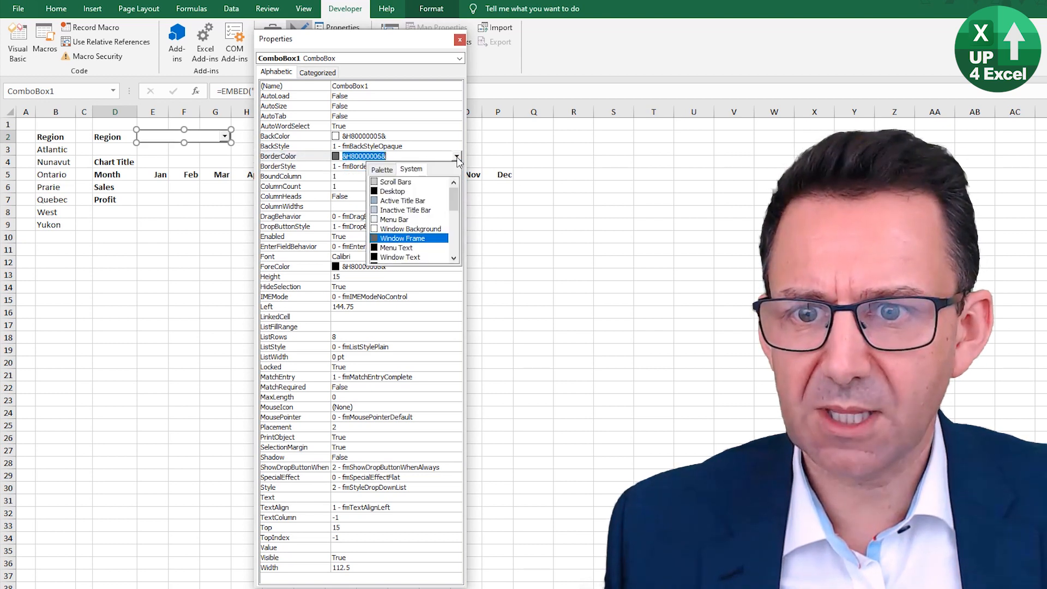
{"action": "left_click", "coordinate": [382, 169]}
{"action": "left_click", "coordinate": [374, 239]}
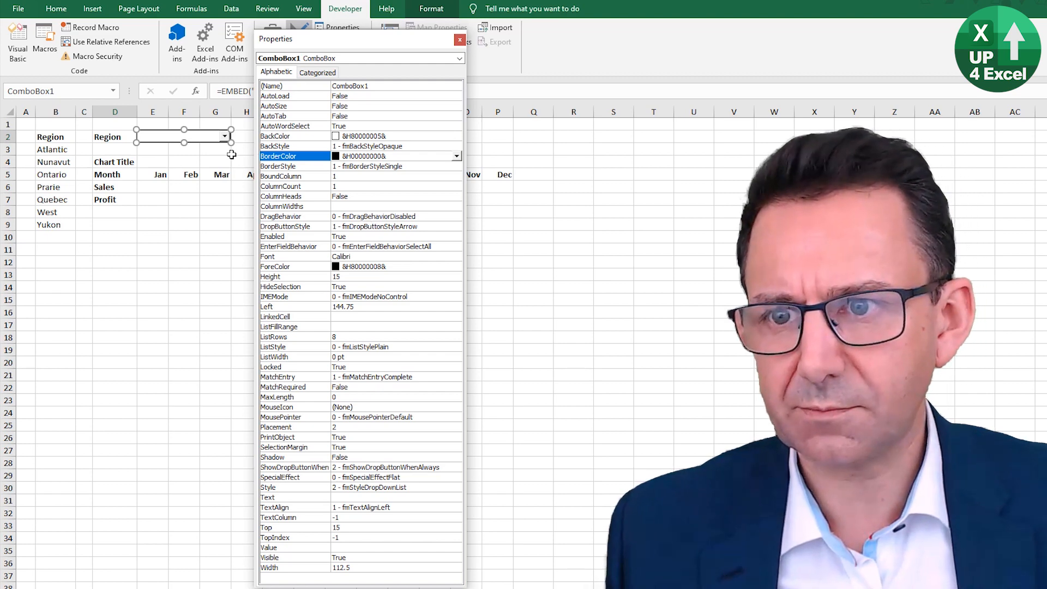
{"action": "left_click", "coordinate": [214, 160]}
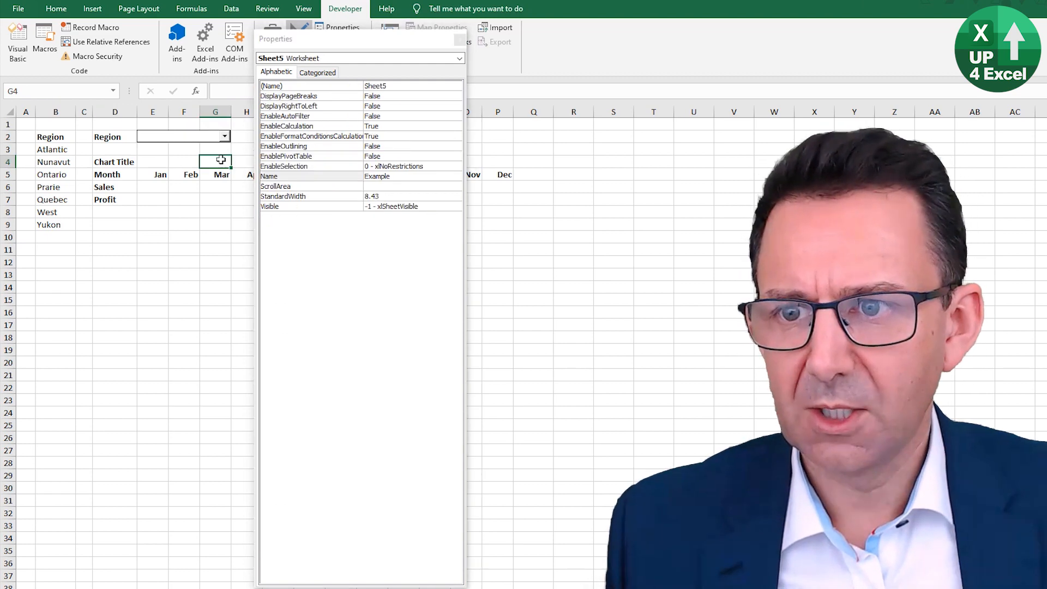
- Link the combo box to cell E2 through LinkedCell, fill its list from B3:B9 through ListFillRange, and deselect it
{"action": "left_click", "coordinate": [180, 139]}
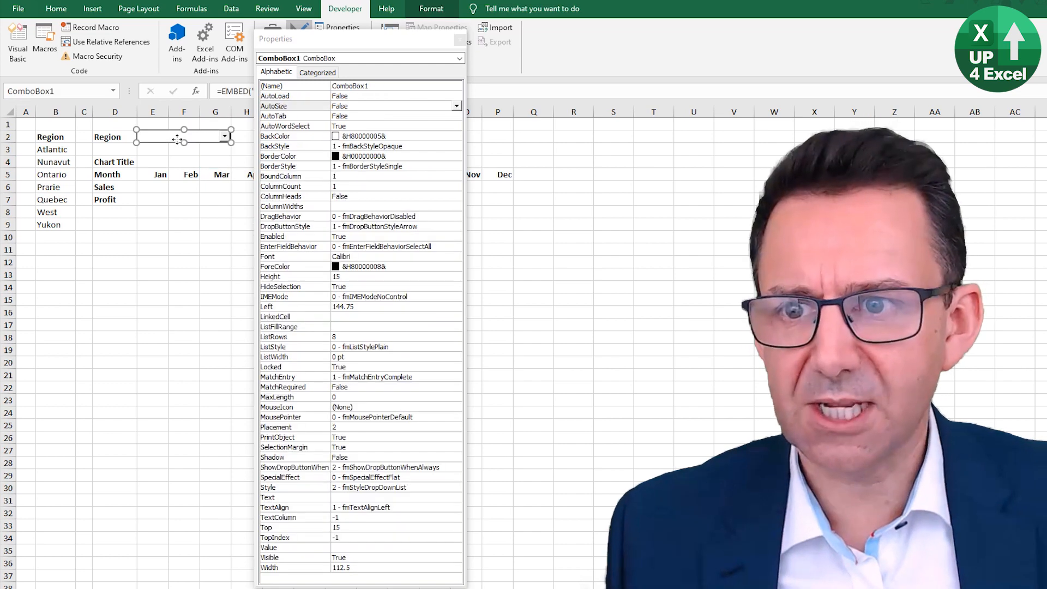
{"action": "left_click", "coordinate": [351, 316]}
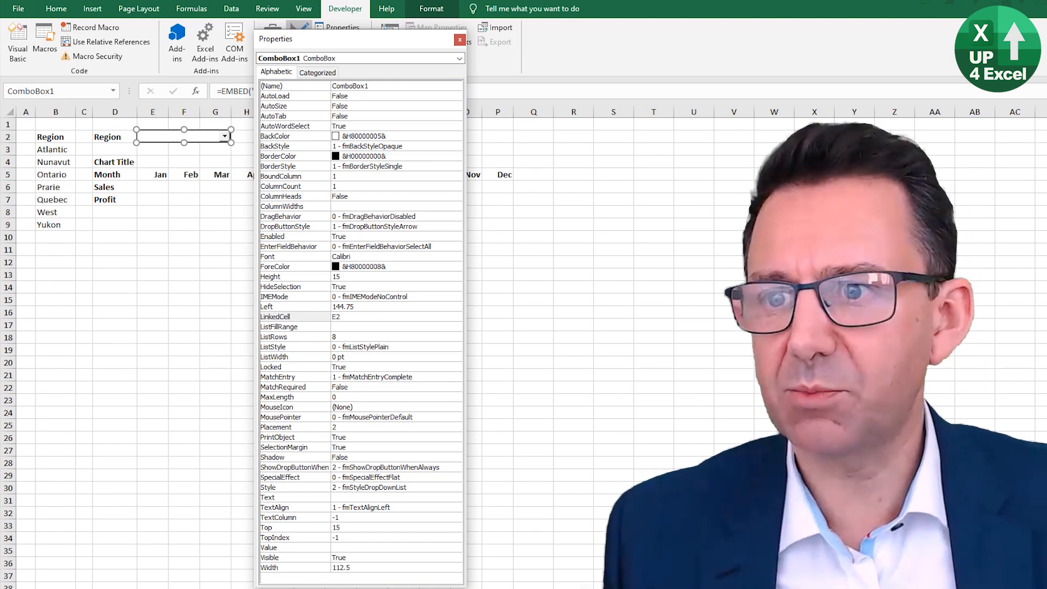
{"action": "left_click", "coordinate": [343, 327]}
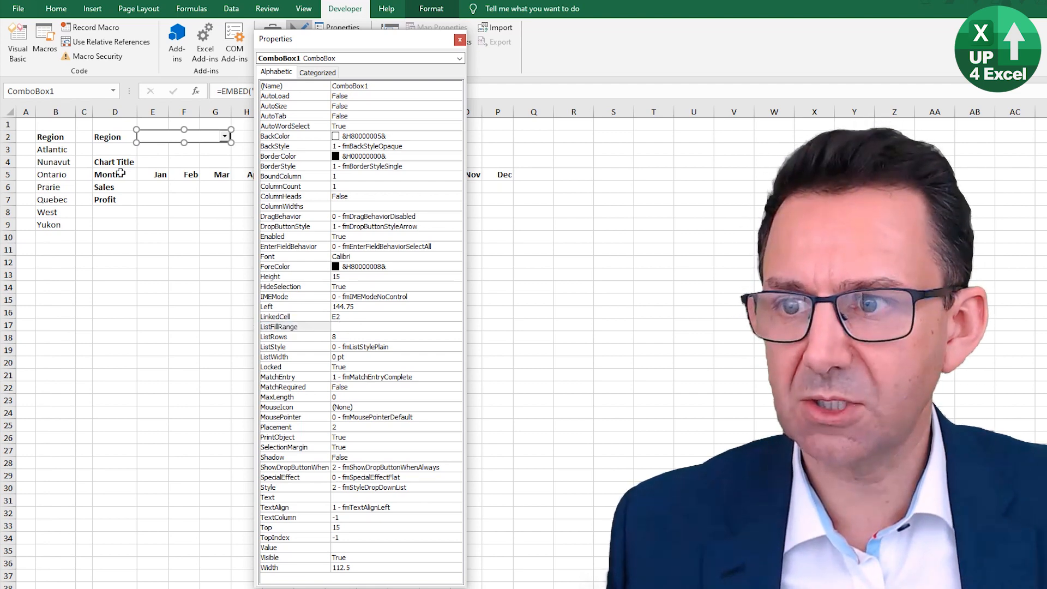
{"action": "left_click_drag", "start_coordinate": [66, 155], "coordinate": [70, 220]}
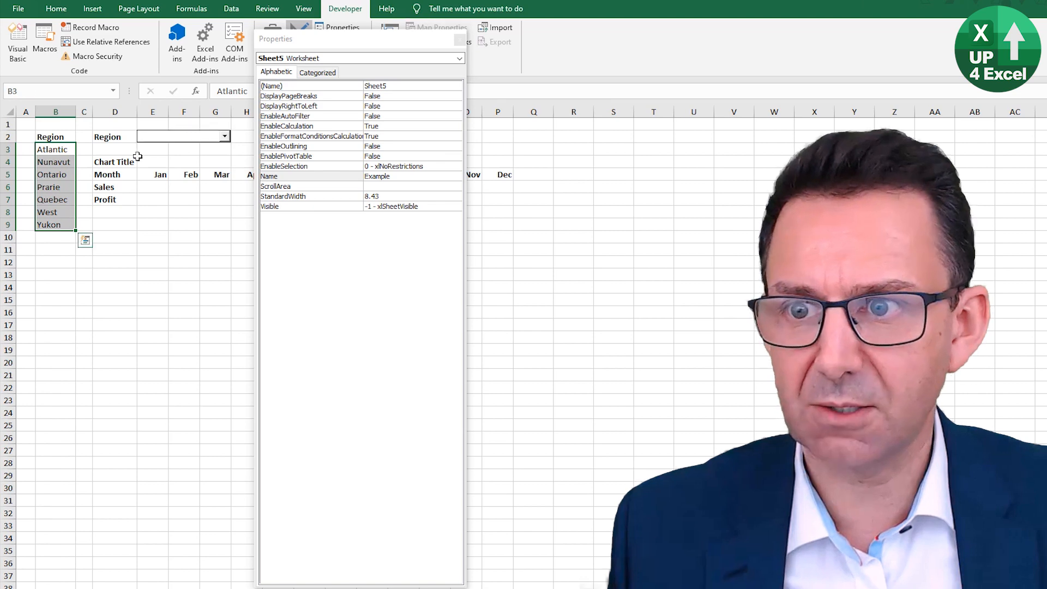
{"action": "left_click", "coordinate": [166, 137]}
{"action": "left_click", "coordinate": [358, 327]}
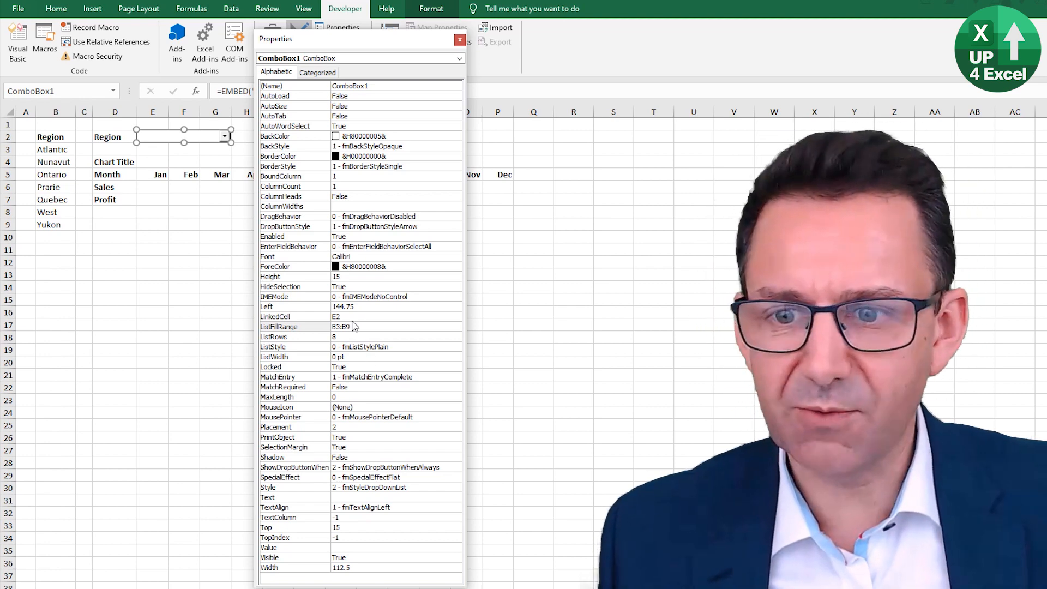
{"action": "left_click", "coordinate": [210, 211]}
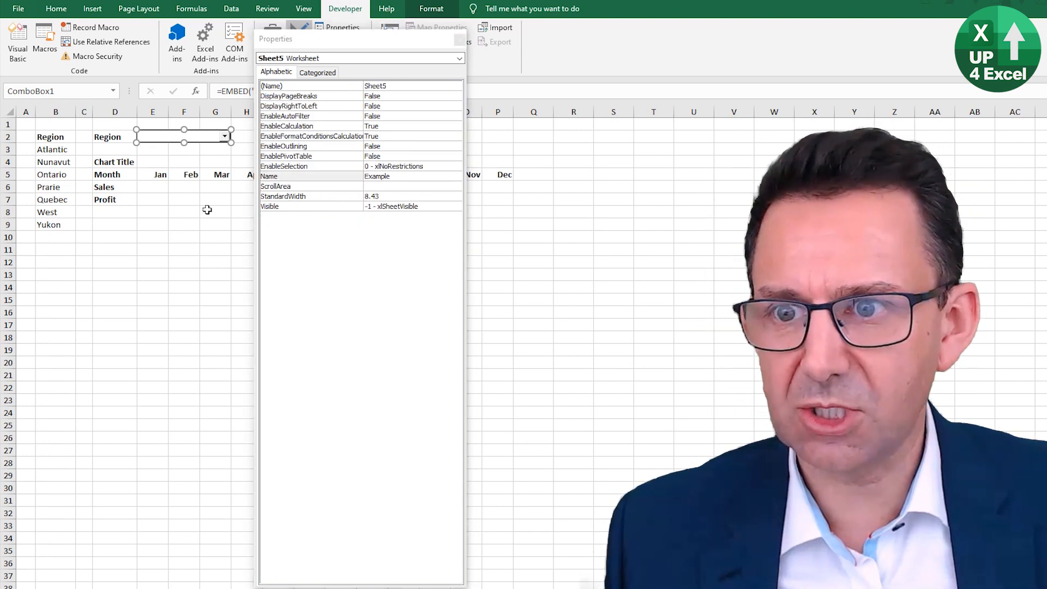
- Exit Design Mode and close the combo box's Properties window
{"action": "left_click", "coordinate": [225, 139]}
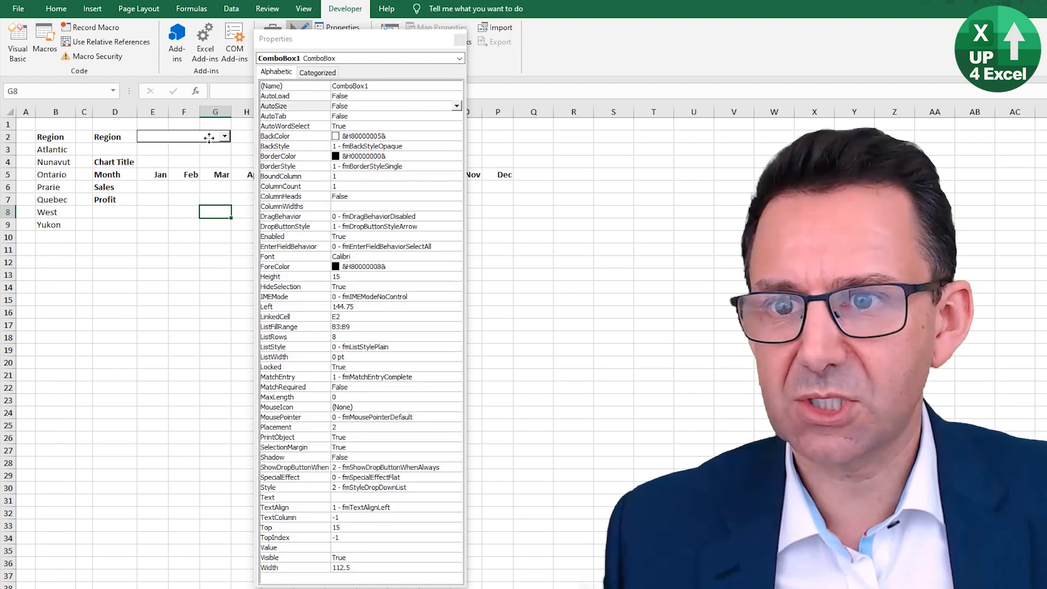
{"action": "left_click_drag", "start_coordinate": [330, 45], "coordinate": [334, 130]}
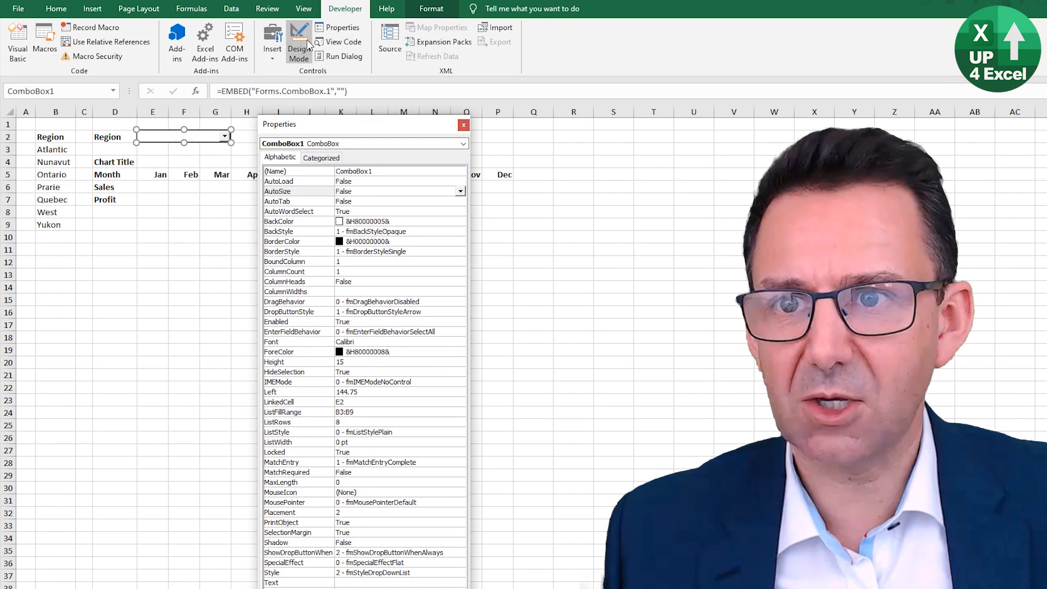
{"action": "left_click", "coordinate": [299, 44]}
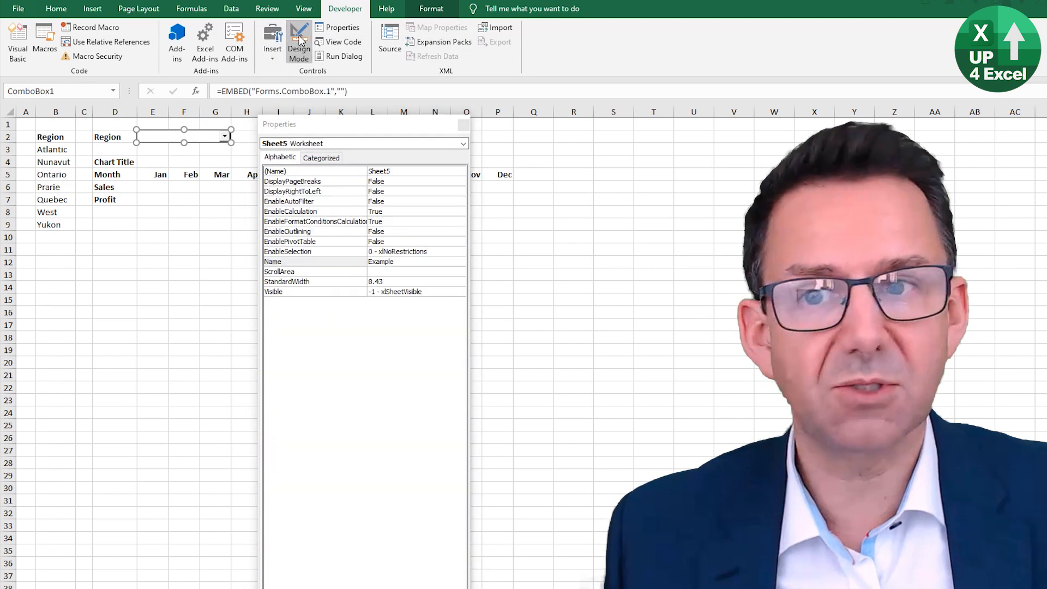
{"action": "left_click", "coordinate": [463, 127]}
- Choose Prarie from the region combo box and inspect the content of linked cell E2
{"action": "left_click", "coordinate": [226, 136]}
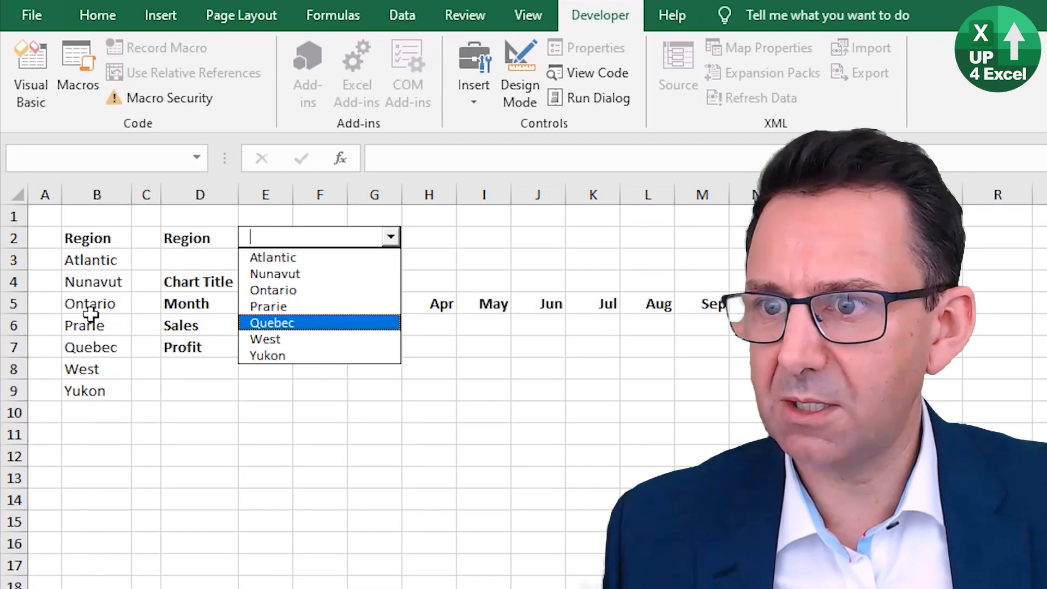
{"action": "left_click", "coordinate": [276, 305]}
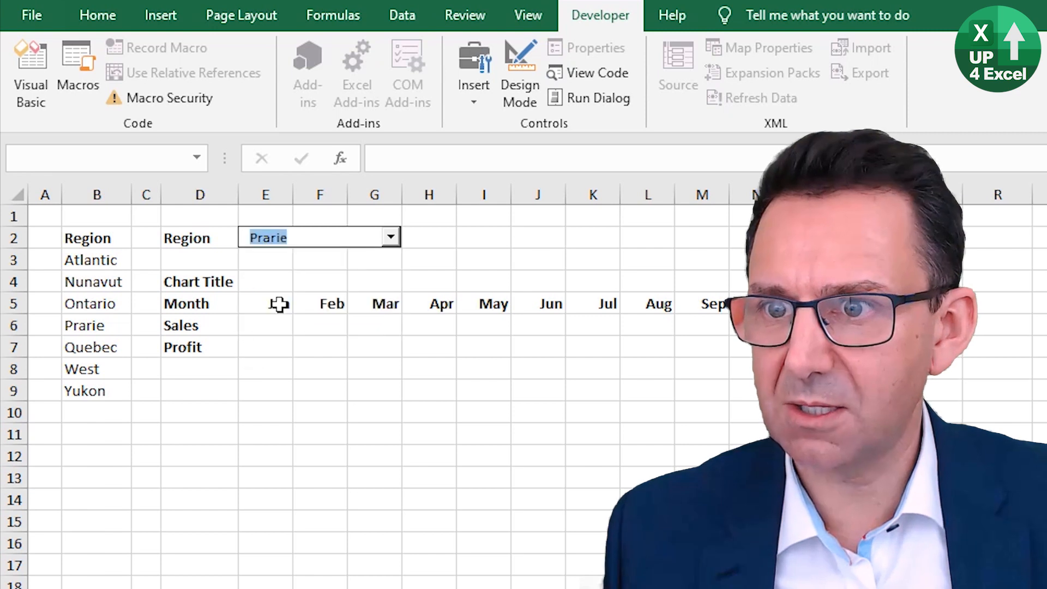
{"action": "left_click", "coordinate": [277, 261]}
{"action": "key", "text": "Up"}
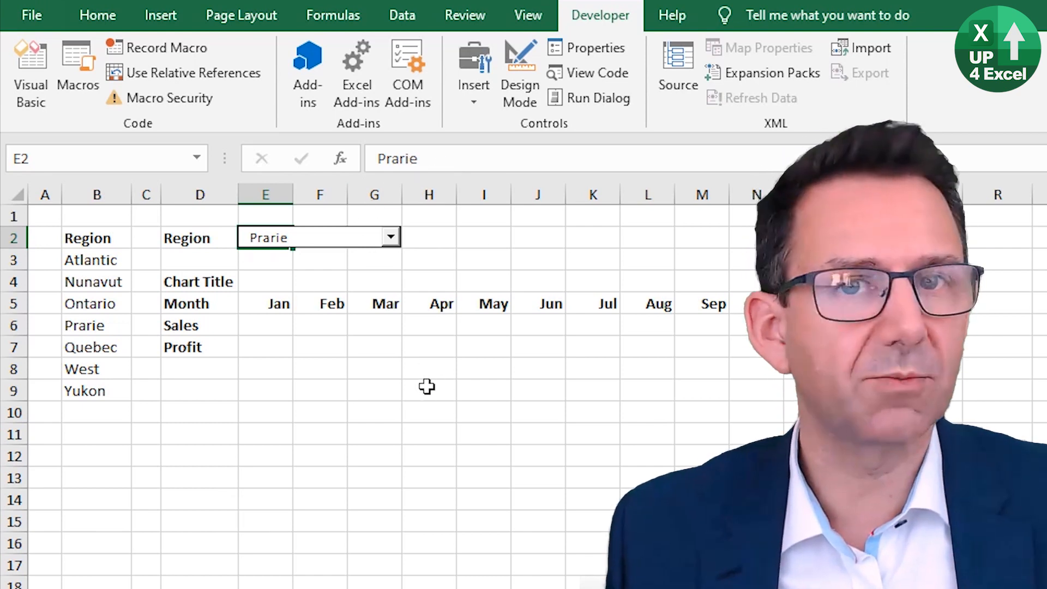
- Enter the chart title formula ="Sales and Profit by Month for "&$E$2 in cell E4
{"action": "left_click", "coordinate": [256, 286]}
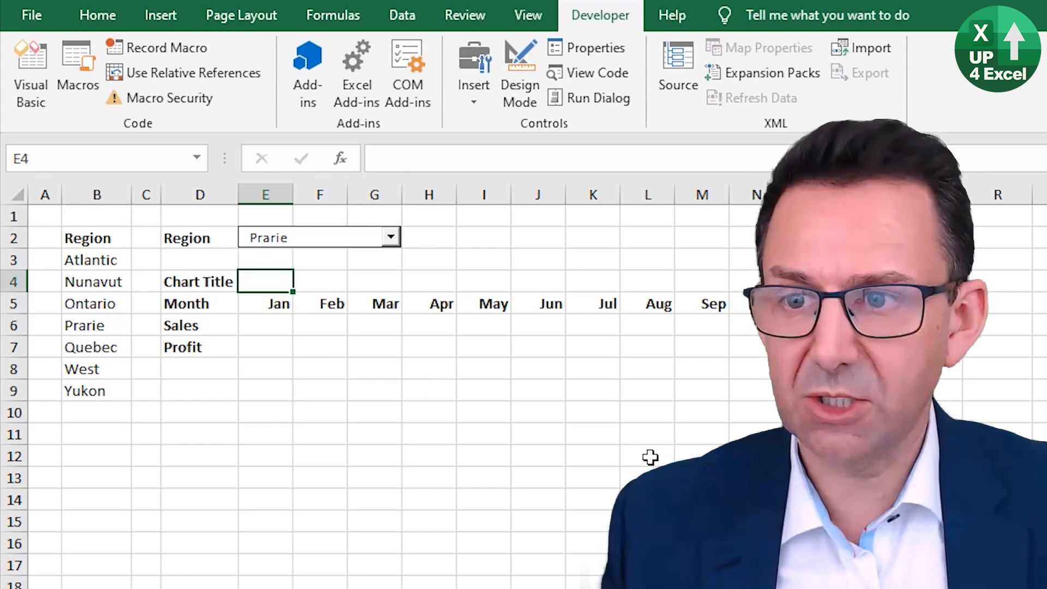
{"action": "type", "text": "="}
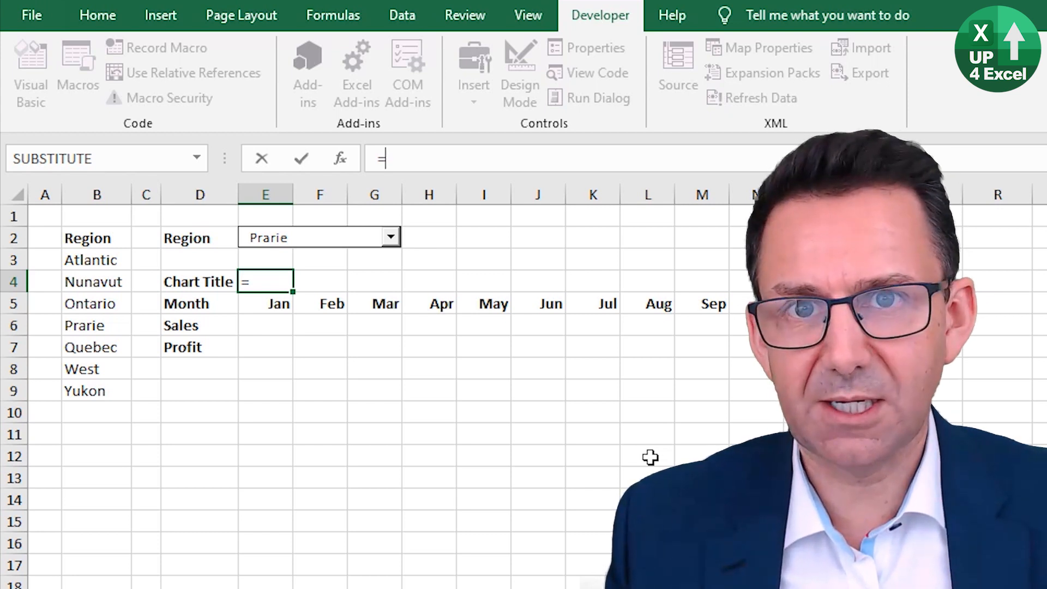
{"action": "type", "text": "\""}
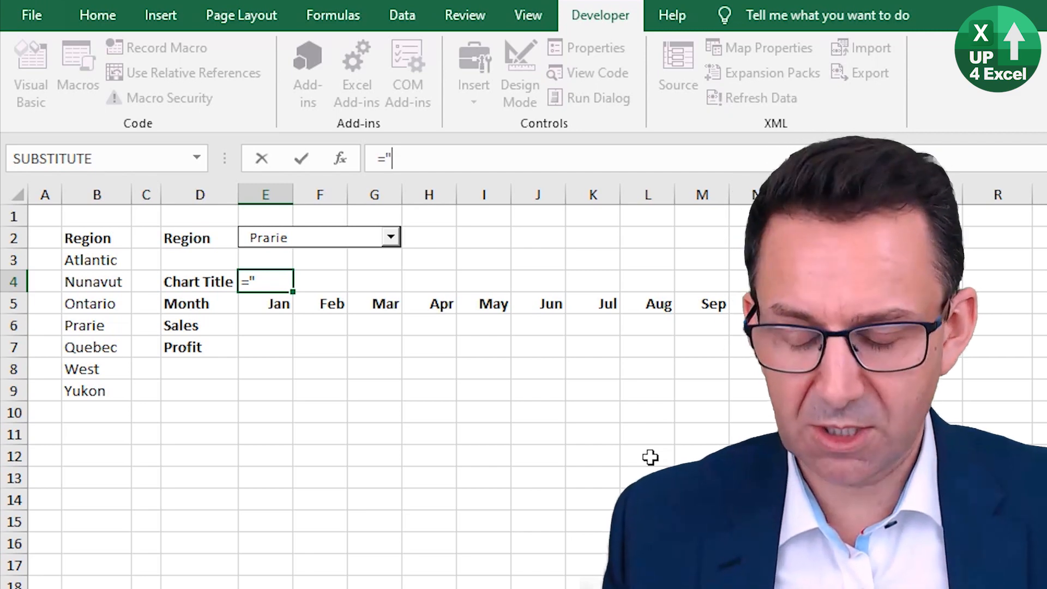
{"action": "type", "text": "Sales an"}
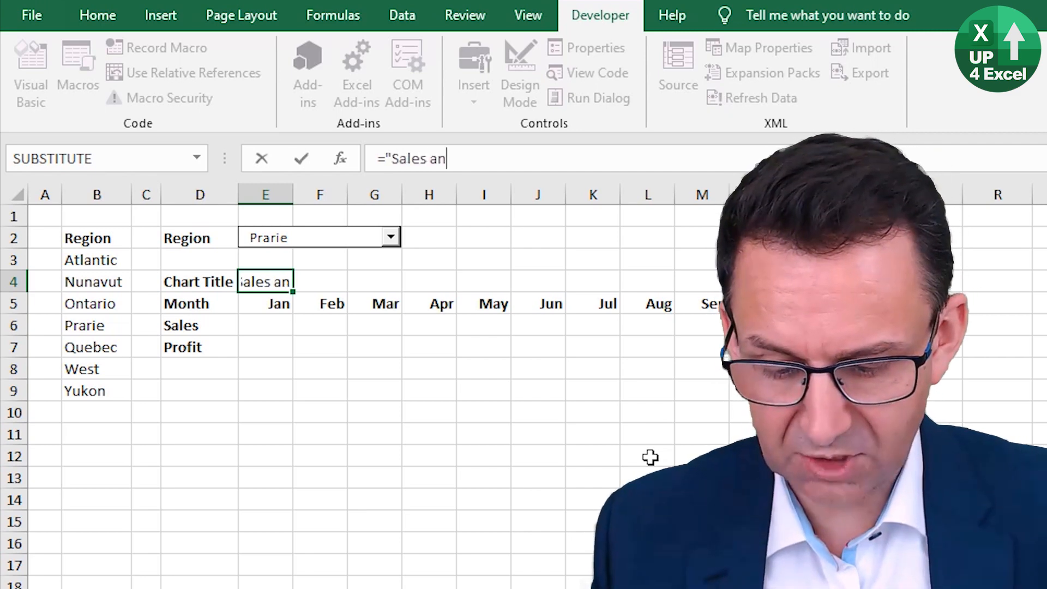
{"action": "type", "text": "d Prod"}
{"action": "key", "text": "BackSpace"}
{"action": "type", "text": "fit"}
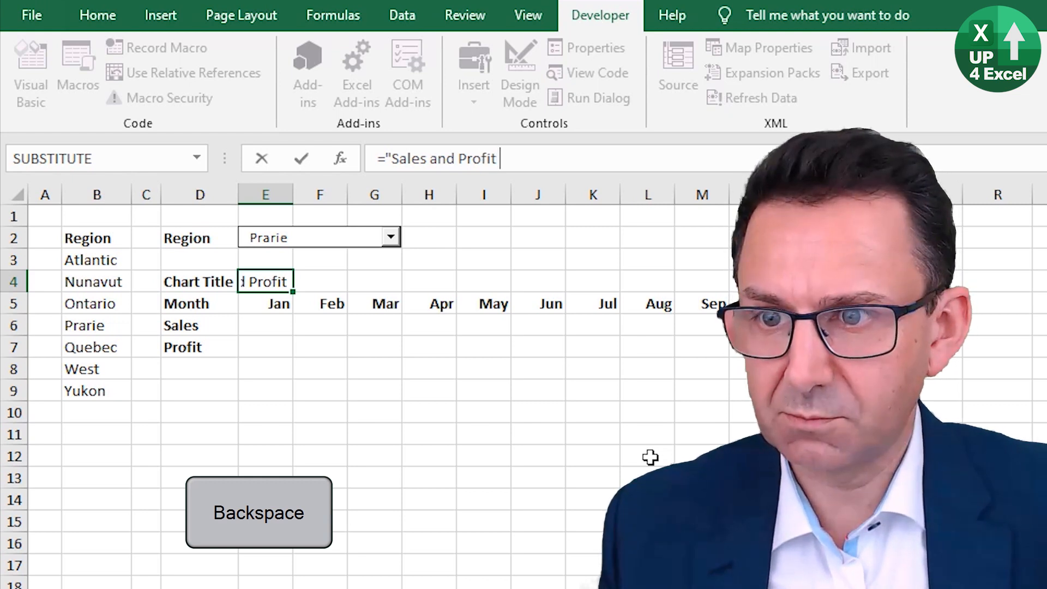
{"action": "type", "text": " by Month"}
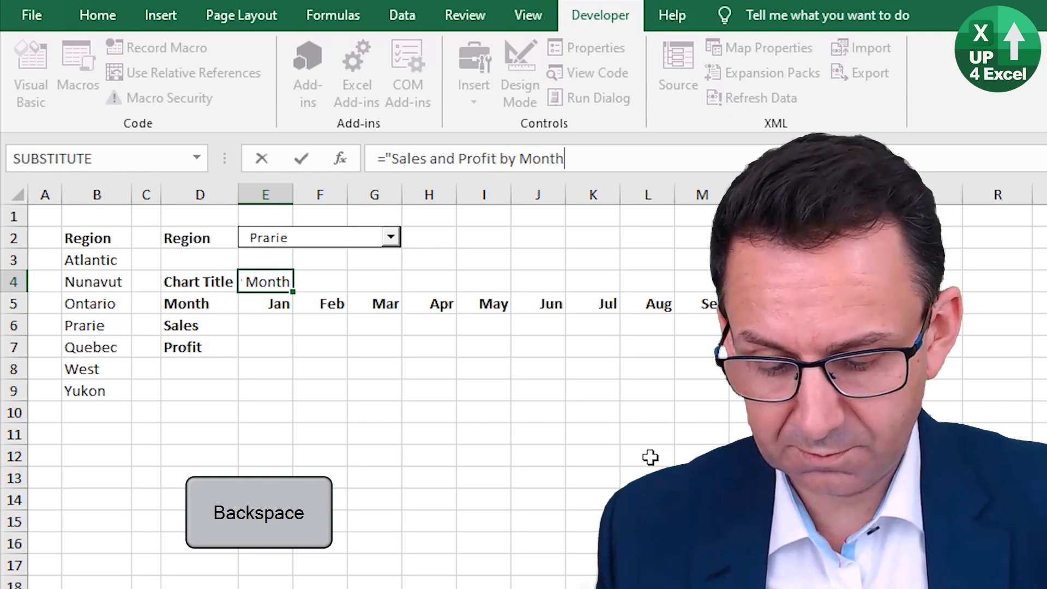
{"action": "type", "text": " for \"&"}
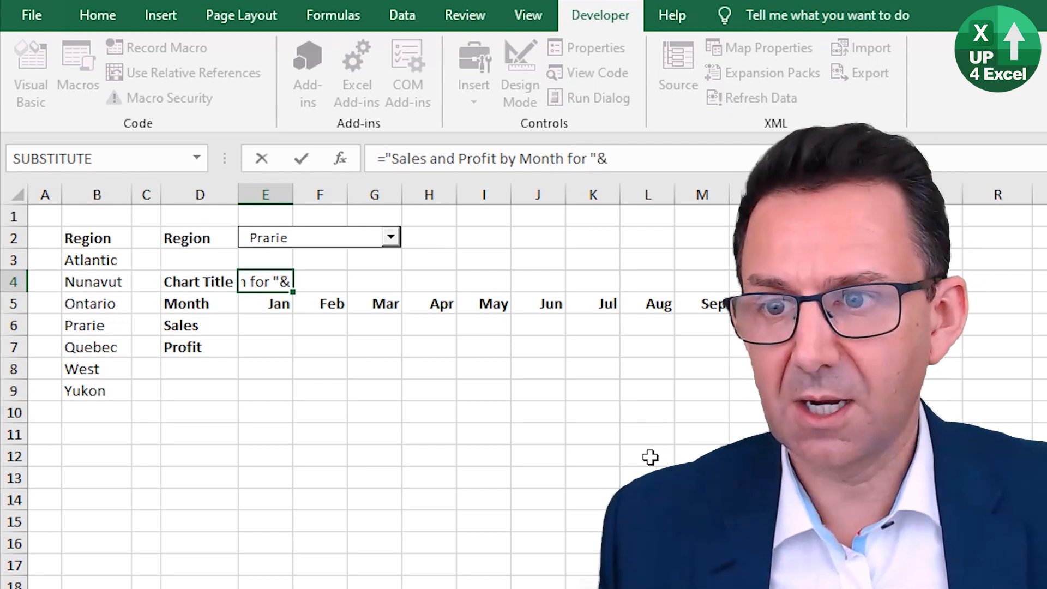
{"action": "left_click", "coordinate": [341, 276]}
{"action": "key", "text": "Up"}
{"action": "key", "text": "Up"}
{"action": "key", "text": "Left"}
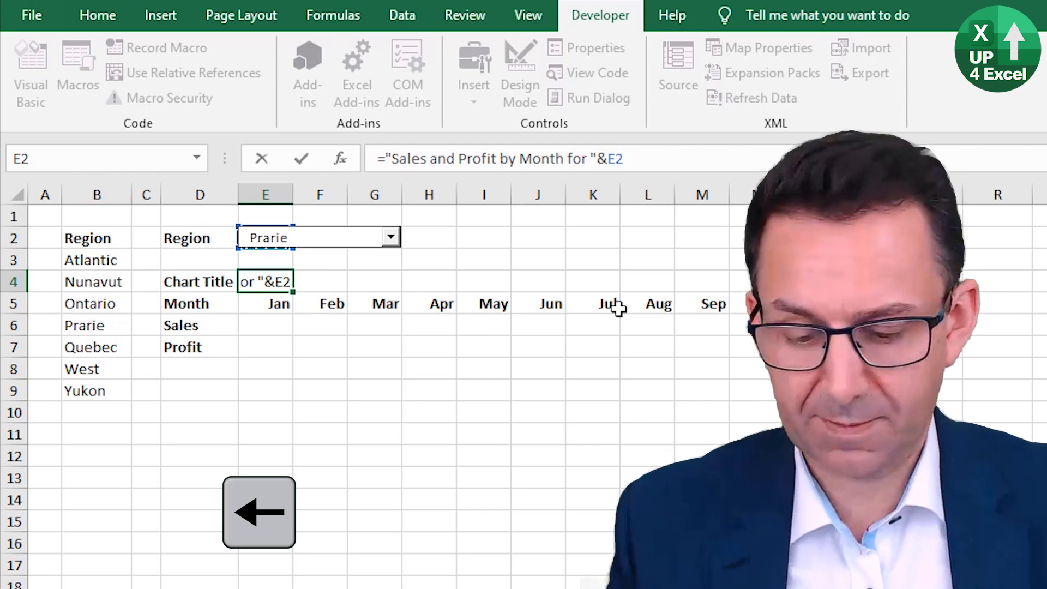
{"action": "key", "text": "F4"}
{"action": "key", "text": "Return"}
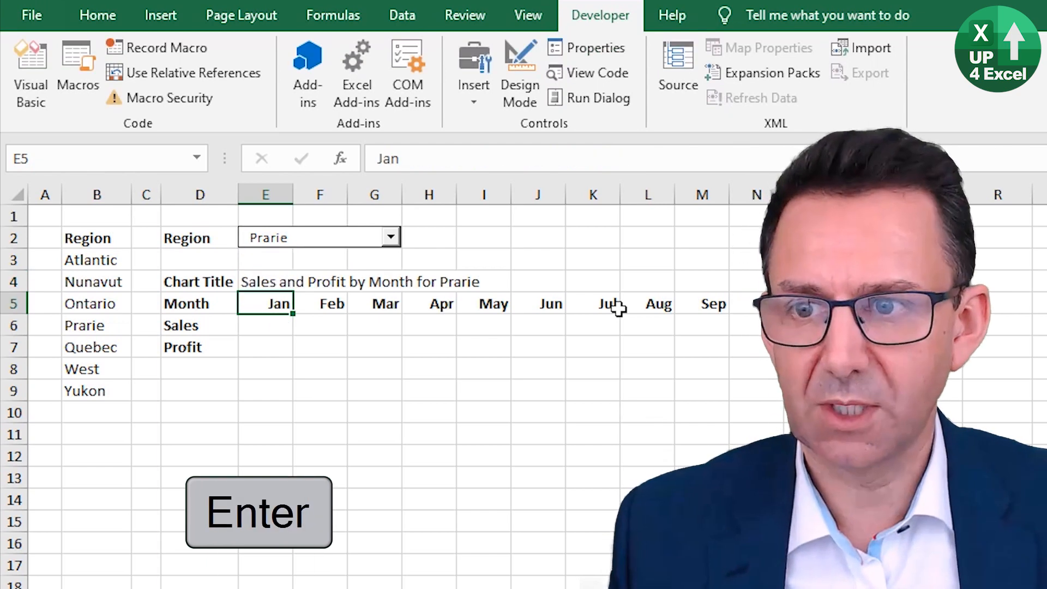
{"action": "key", "text": "Up"}
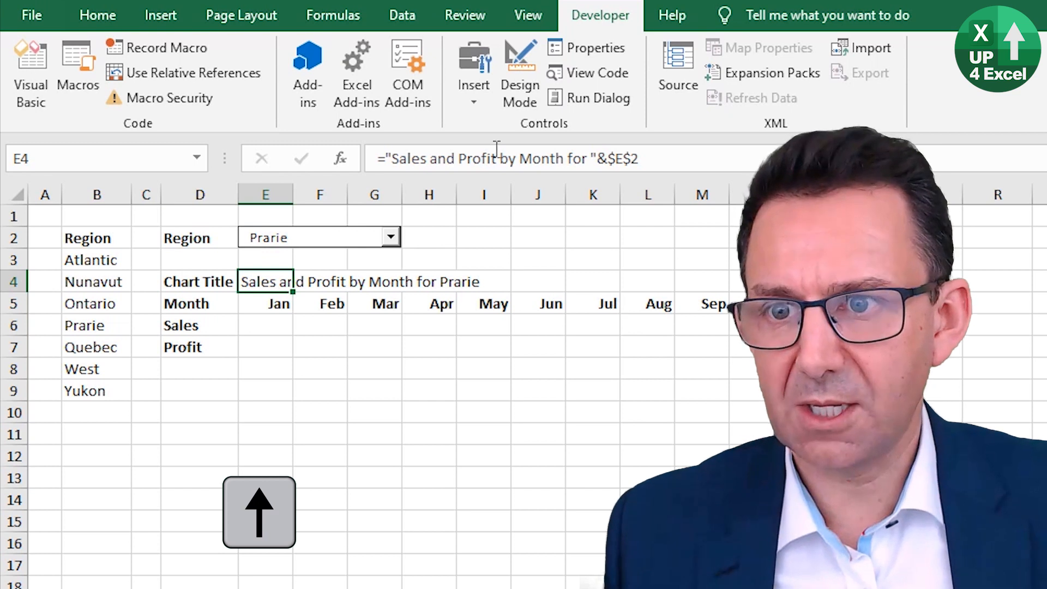
- Test the dynamic chart title by choosing Nunavut and then Yukon in the region combo box
{"action": "left_click", "coordinate": [390, 237]}
{"action": "left_click", "coordinate": [327, 278]}
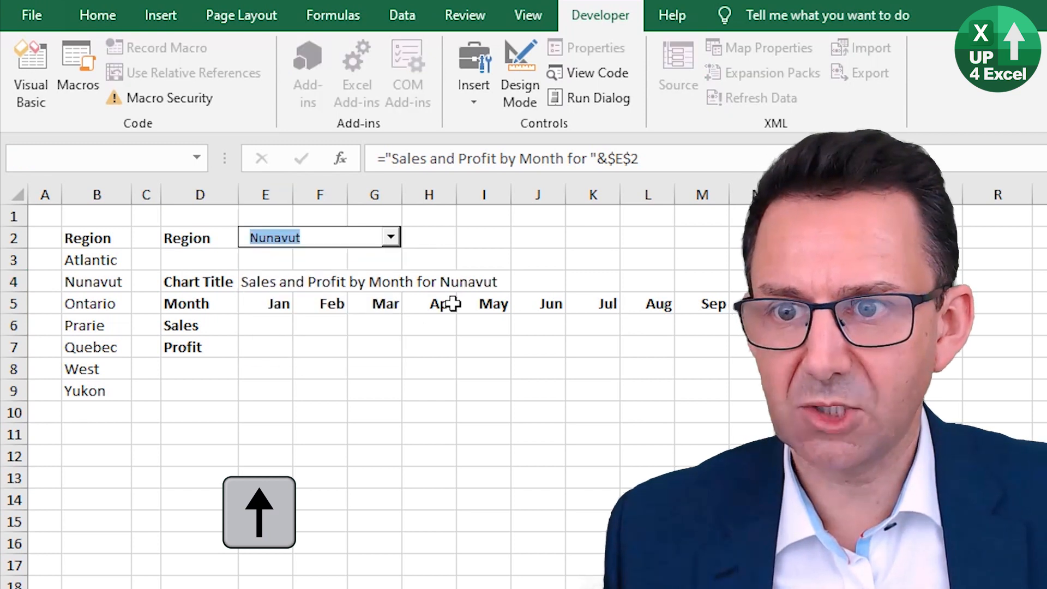
{"action": "left_click", "coordinate": [390, 238]}
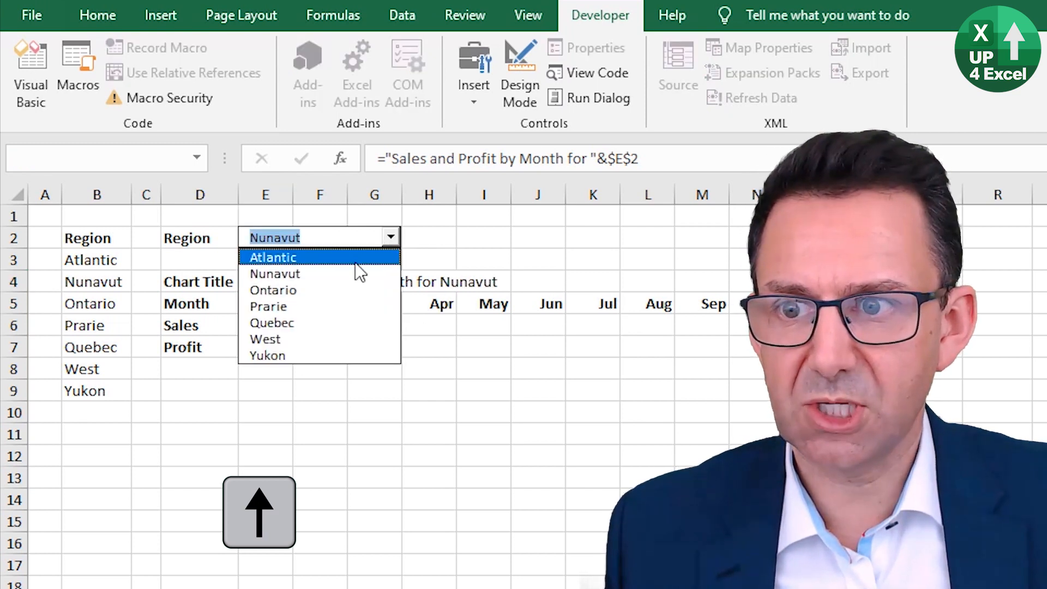
{"action": "left_click", "coordinate": [289, 355]}
- Start a SUMIFS formula in the January Sales cell E6 with the Data sheet's tblOrders[Sales] column as the sum range
{"action": "left_click", "coordinate": [267, 283]}
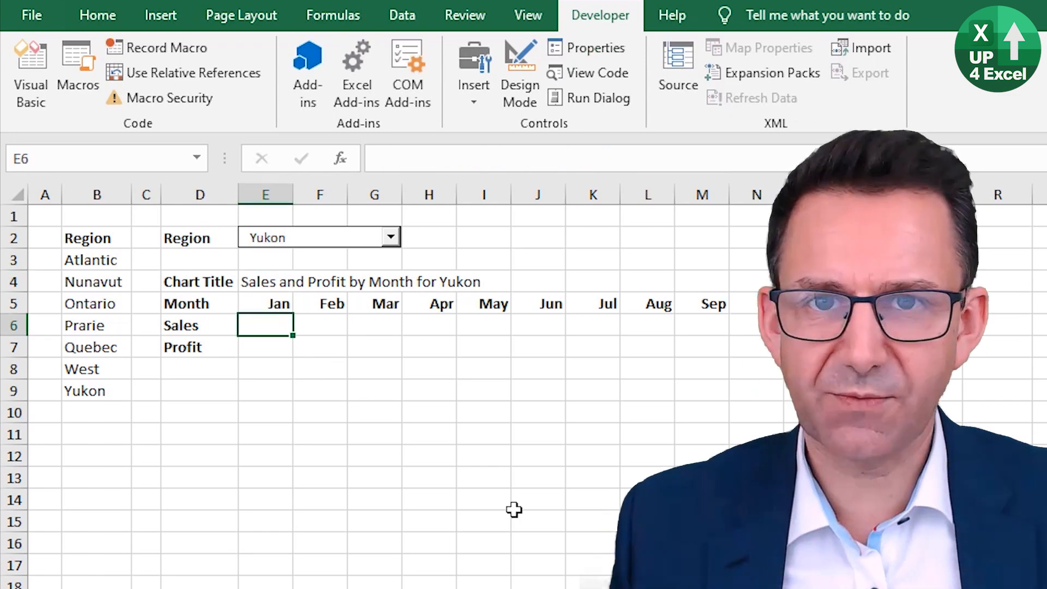
{"action": "key", "text": "Left"}
{"action": "key", "text": "Right"}
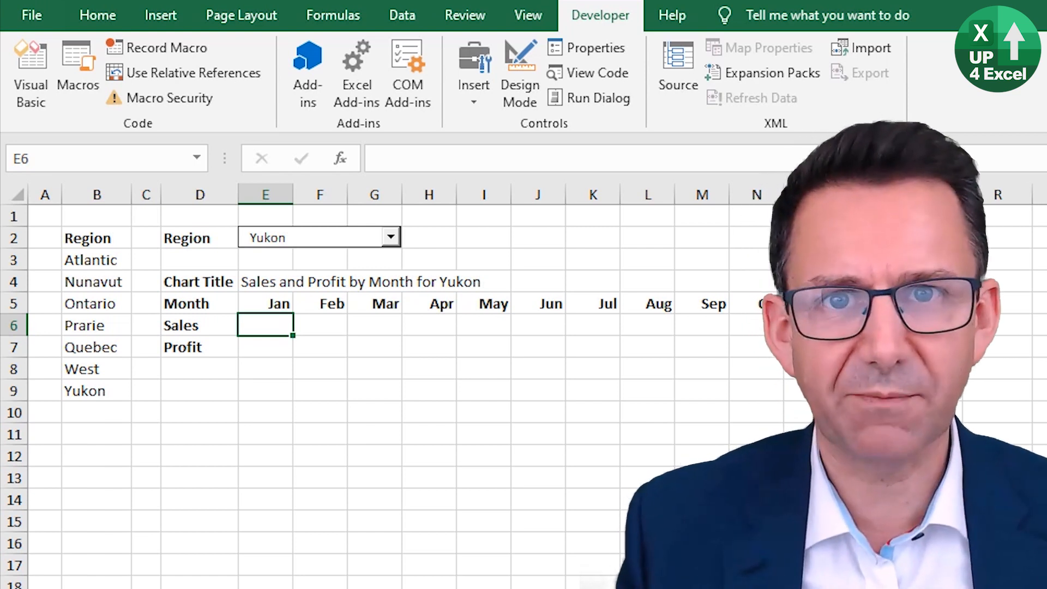
{"action": "type", "text": "=sumifs"}
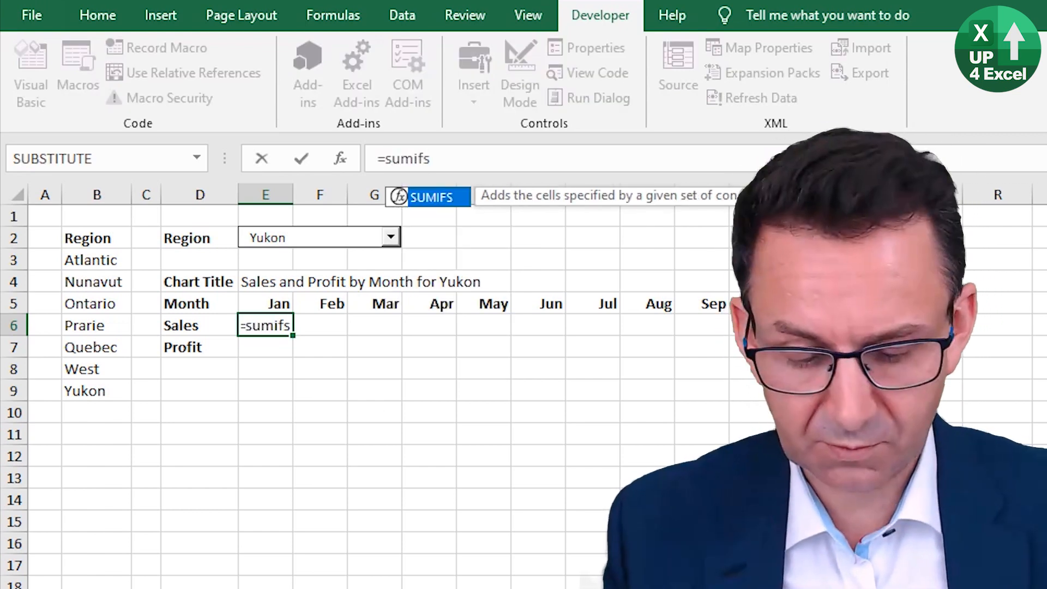
{"action": "type", "text": "("}
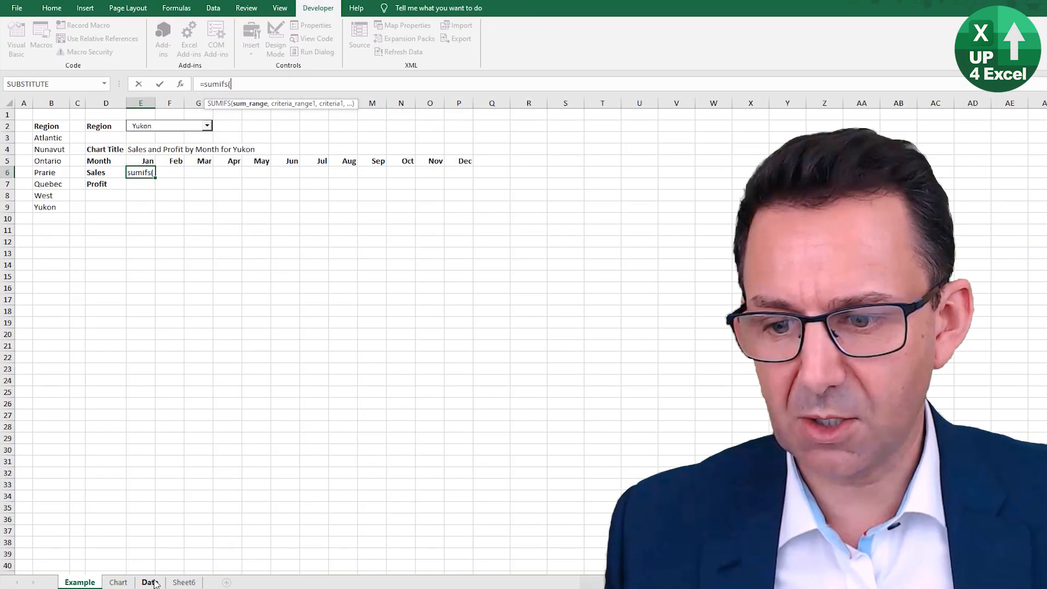
{"action": "left_click", "coordinate": [149, 581]}
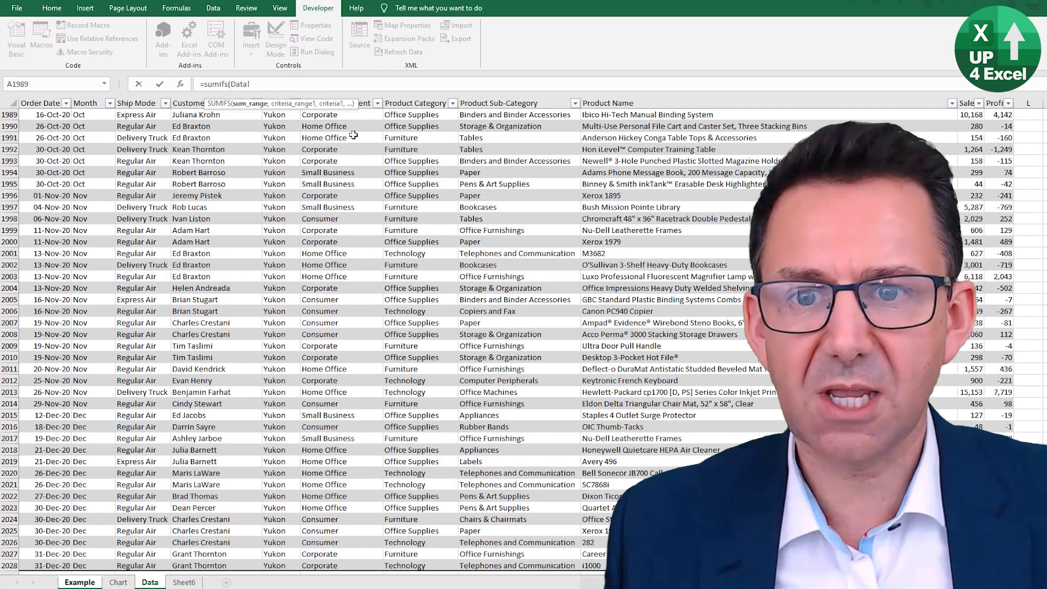
{"action": "left_click", "coordinate": [611, 169]}
{"action": "key", "text": "ctrl+Up"}
{"action": "key", "text": "Down"}
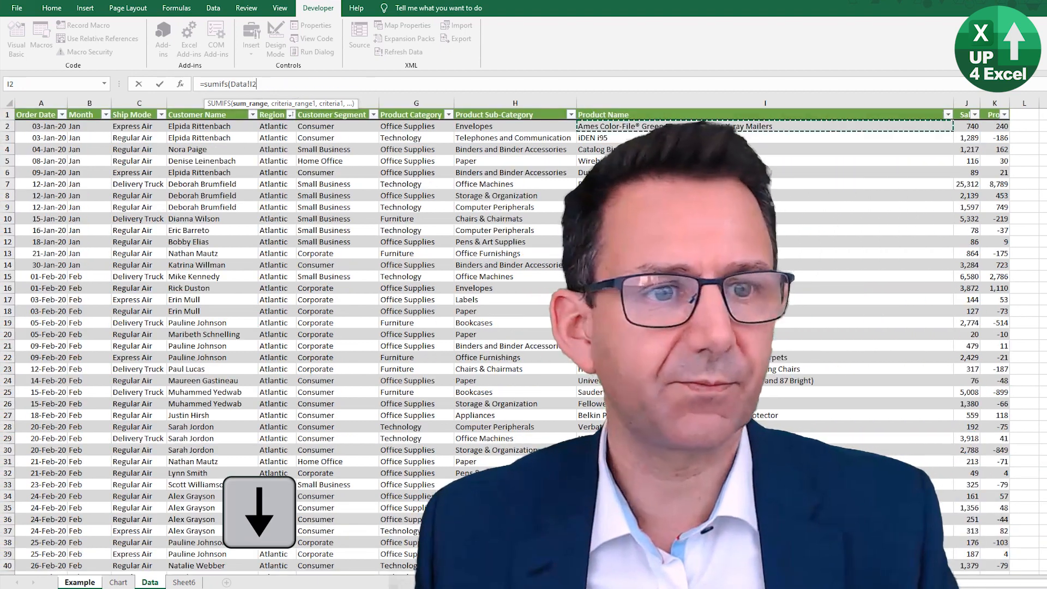
{"action": "key", "text": "Right"}
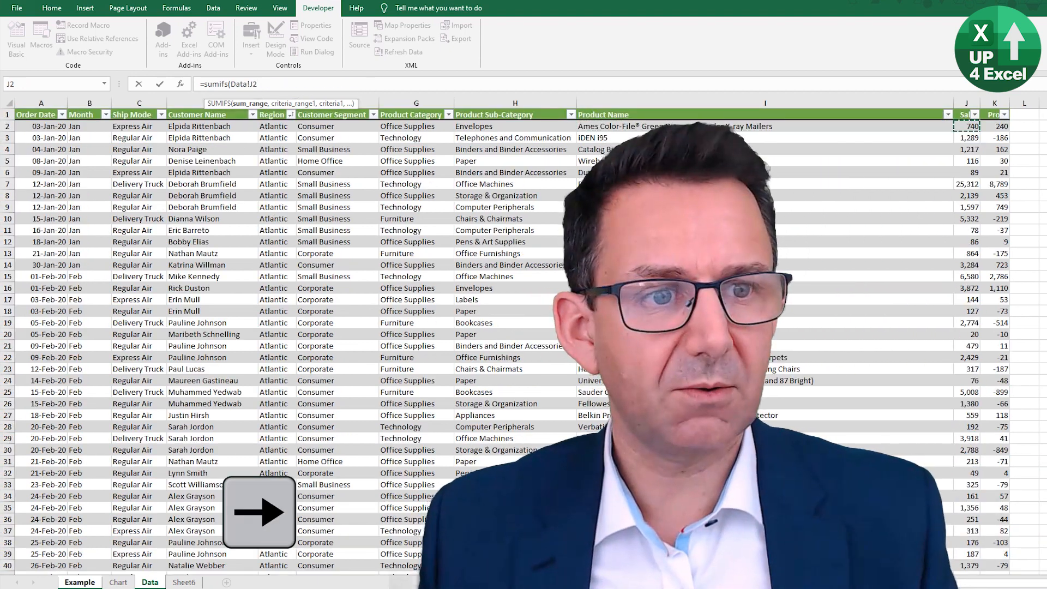
{"action": "key", "text": "Up"}
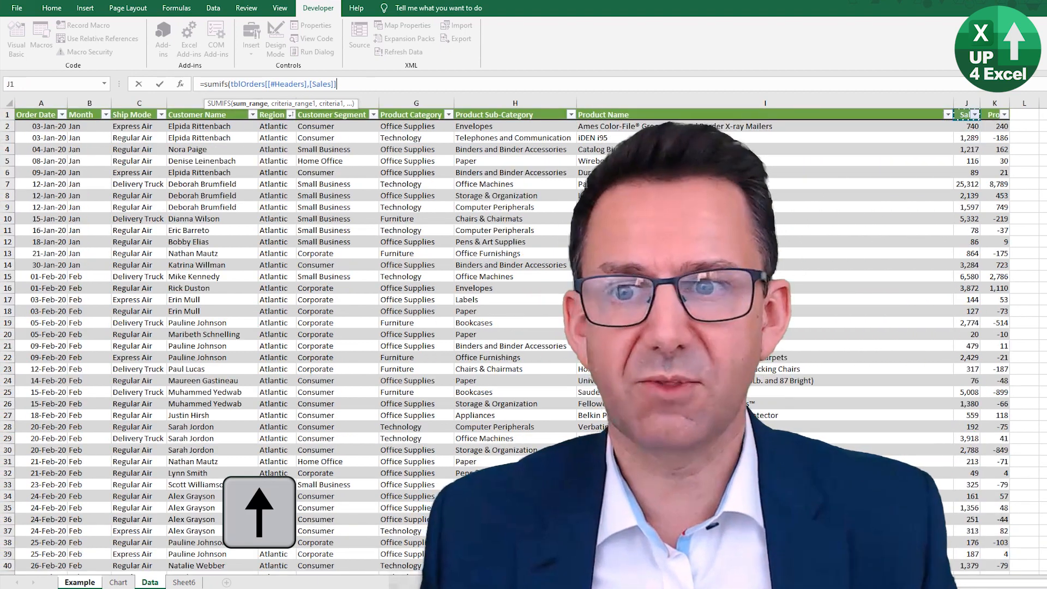
{"action": "key", "text": "Down"}
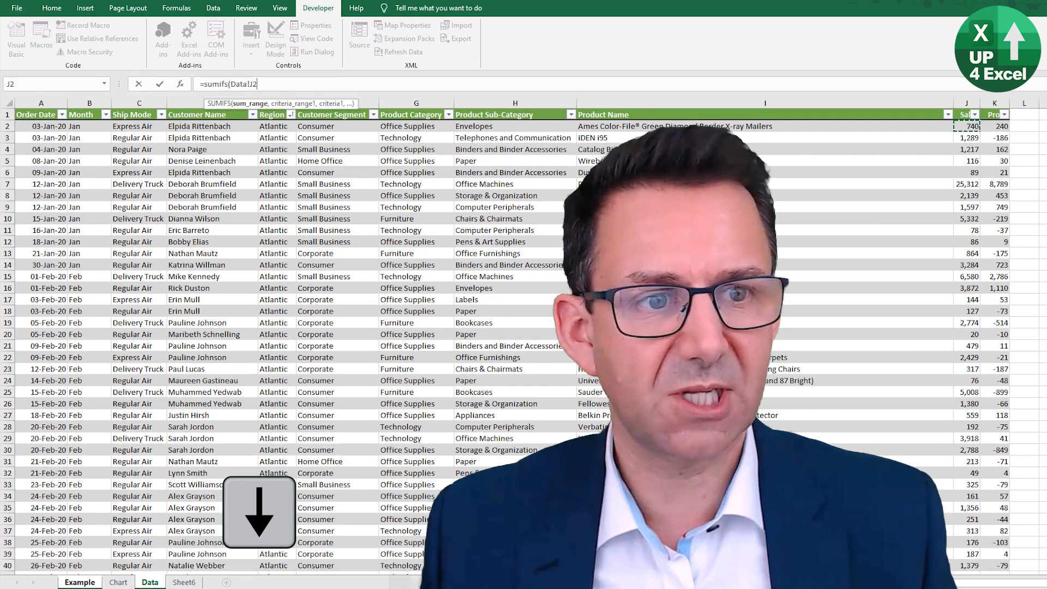
{"action": "key", "text": "ctrl+shift+Down"}
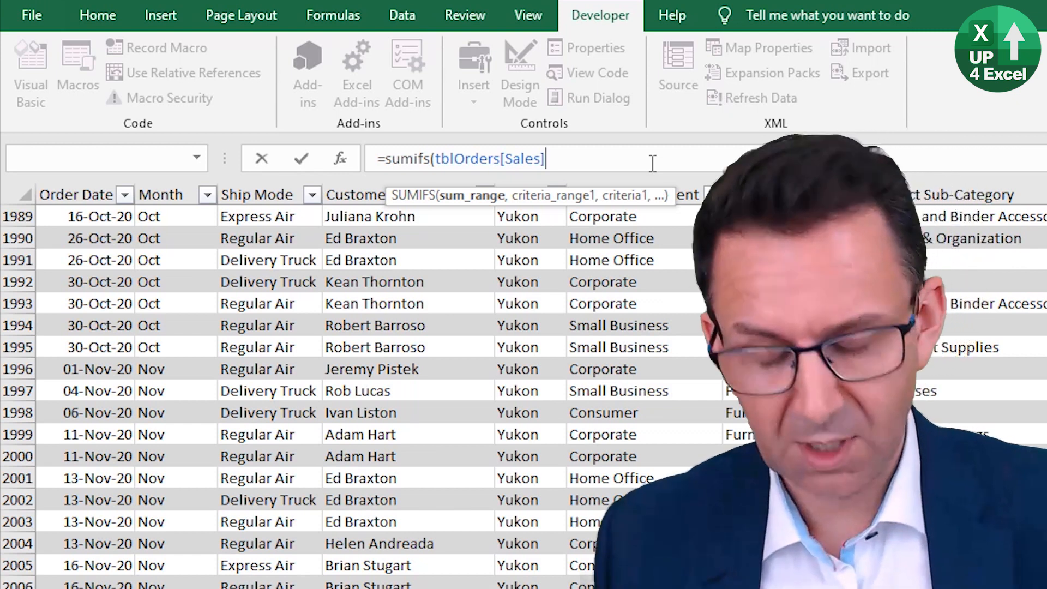
{"action": "type", "text": ","}
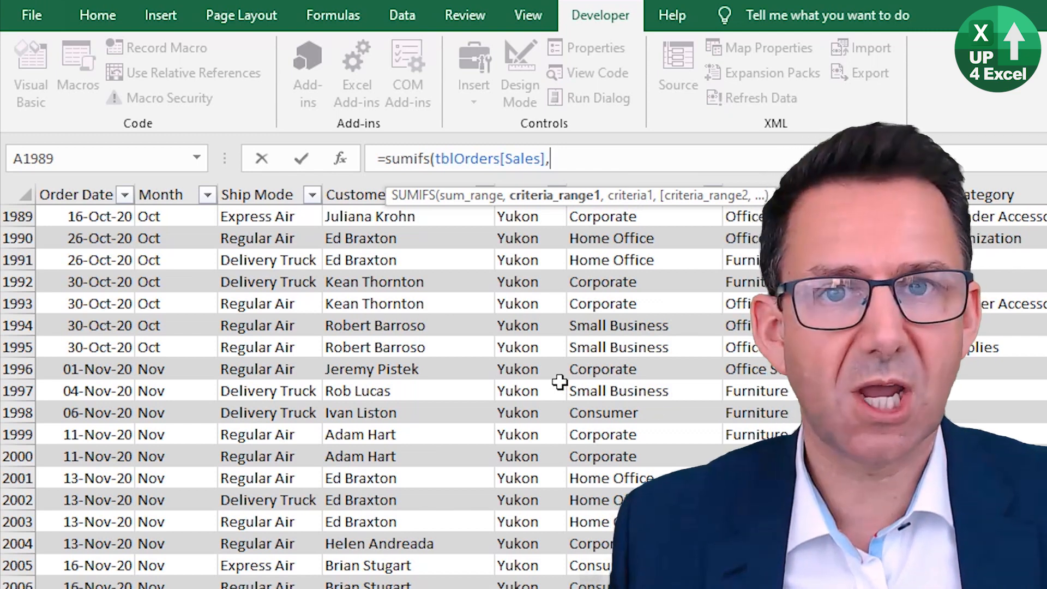
- Add the Data sheet's tblOrders[Month] column as the first criteria range of the SUMIFS formula
{"action": "left_click", "coordinate": [667, 221]}
{"action": "key", "text": "Left"}
{"action": "key", "text": "Left"}
{"action": "key", "text": "Left"}
{"action": "key", "text": "Left"}
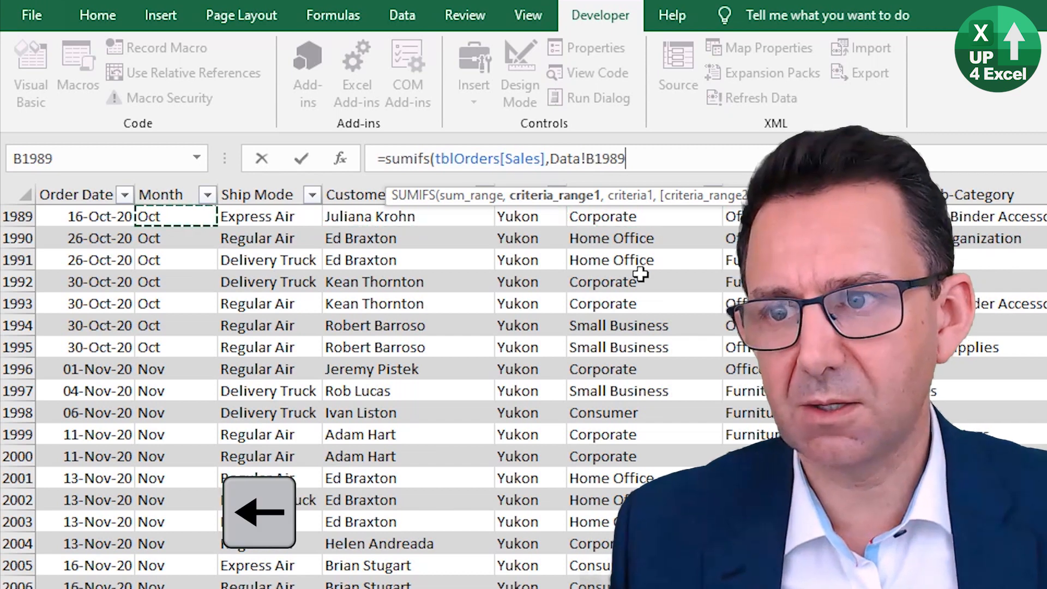
{"action": "key", "text": "ctrl+Up"}
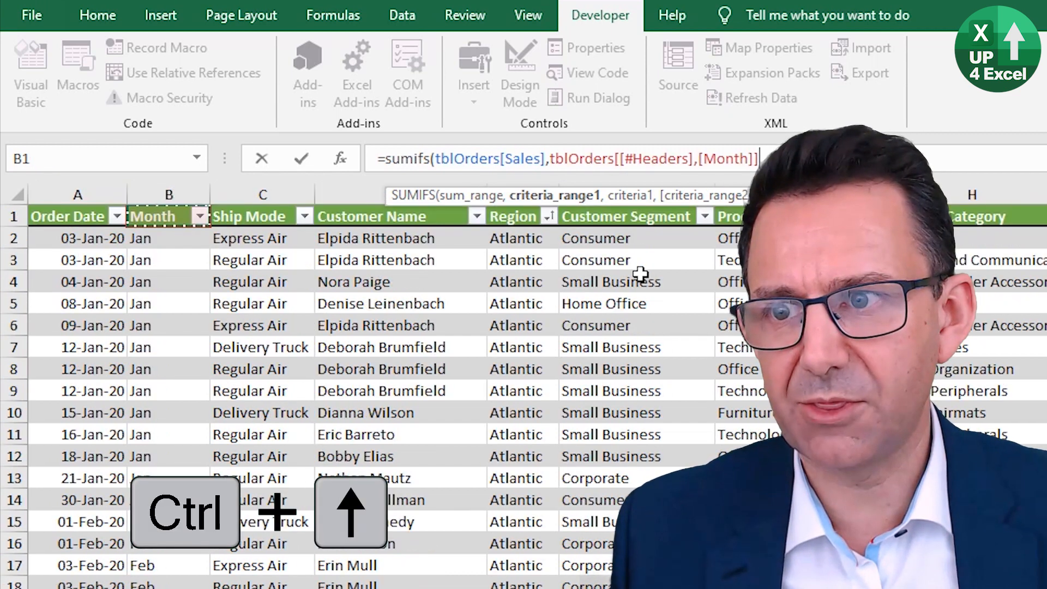
{"action": "key", "text": "Down"}
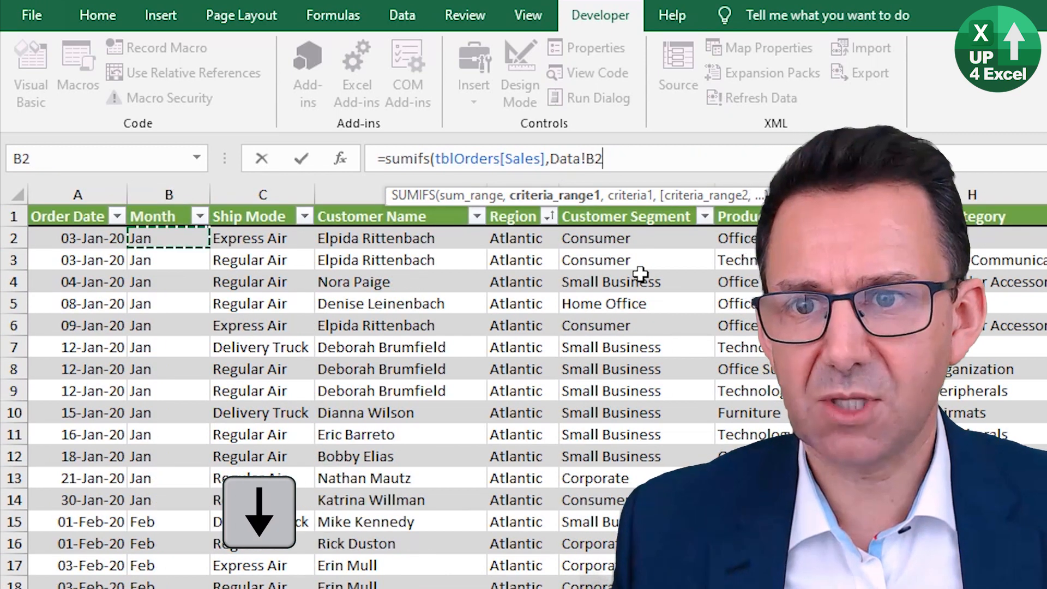
{"action": "key", "text": "ctrl+shift+Down"}
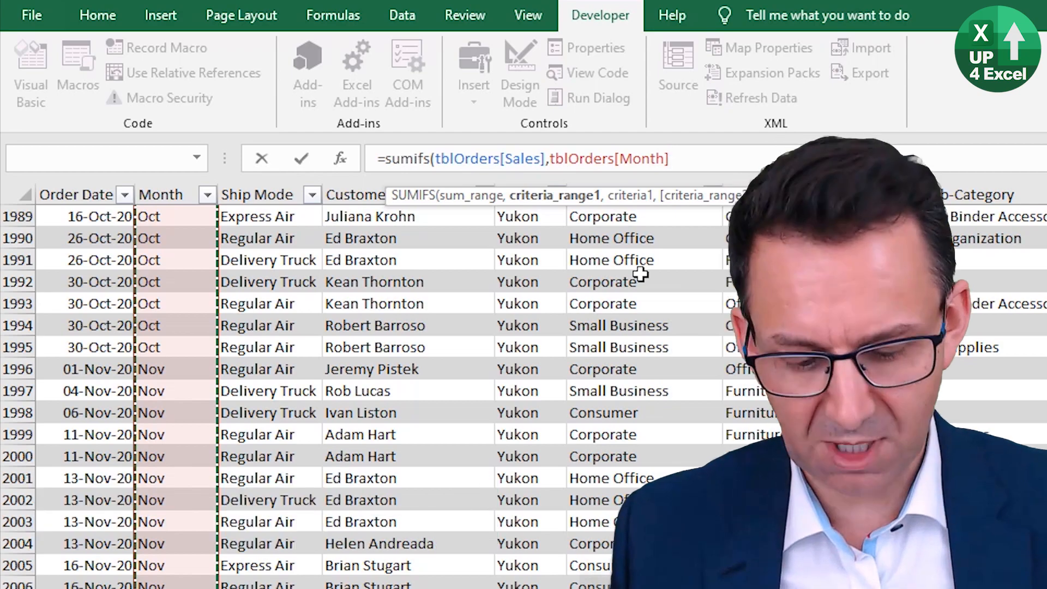
{"action": "type", "text": ","}
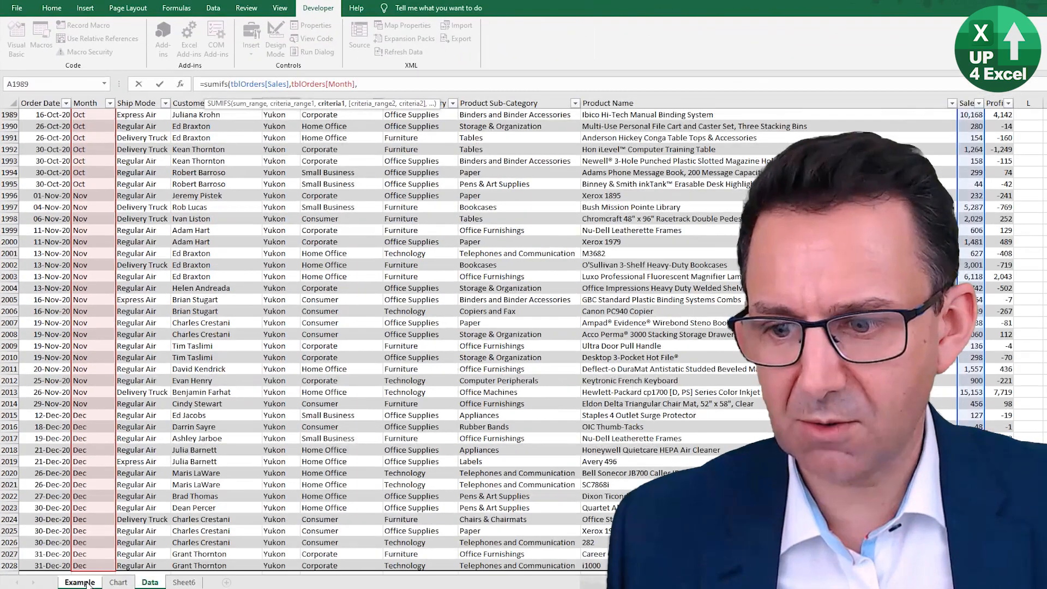
- Set the first SUMIFS criterion to the January heading in E5 on the Example sheet, with only the row locked (E$5)
{"action": "left_click", "coordinate": [81, 582]}
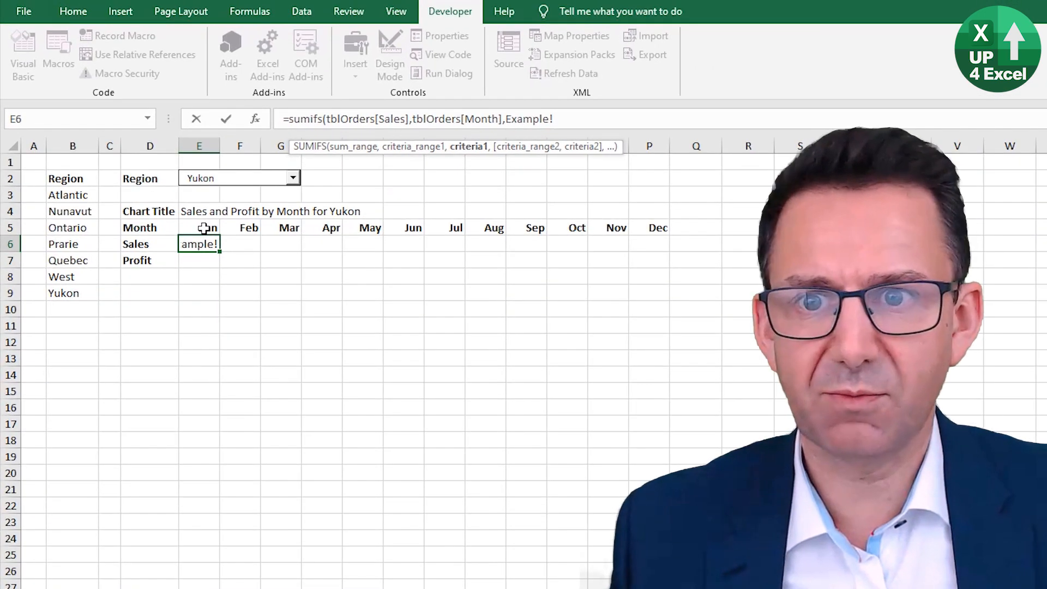
{"action": "left_click", "coordinate": [204, 230]}
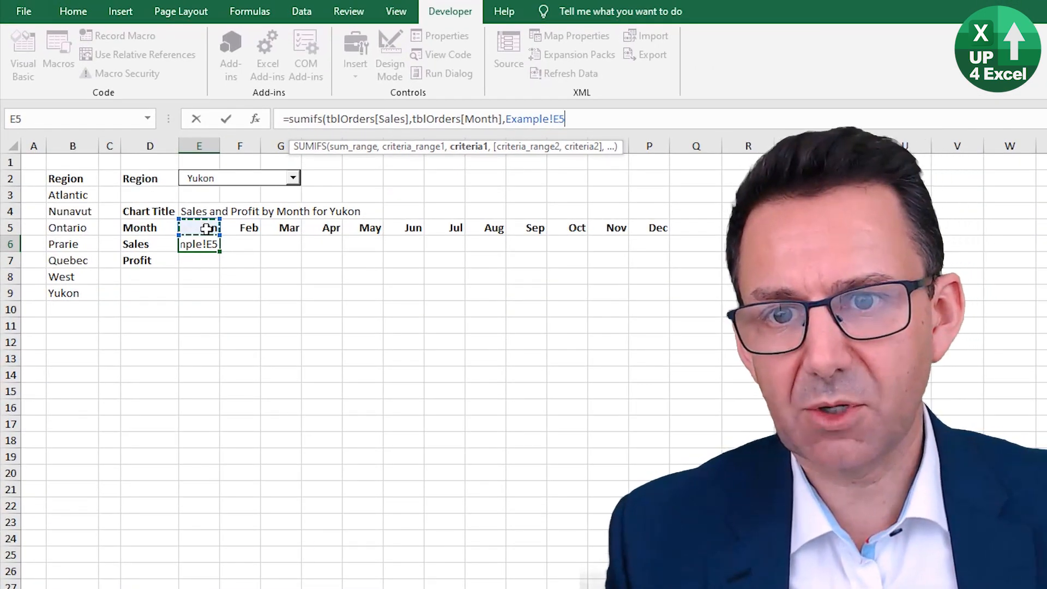
{"action": "key", "text": "F4"}
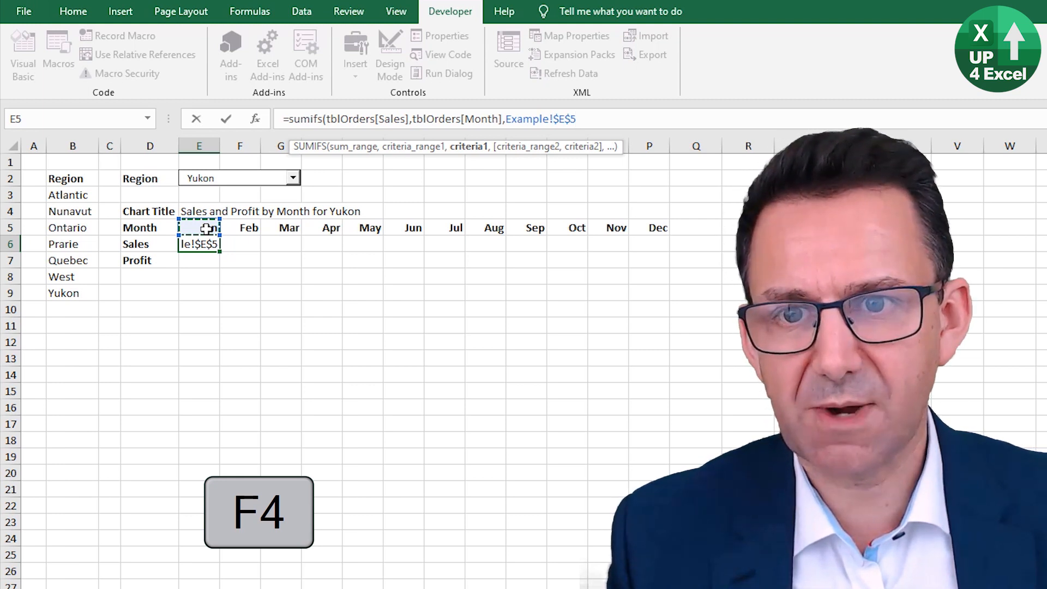
{"action": "key", "text": "F4"}
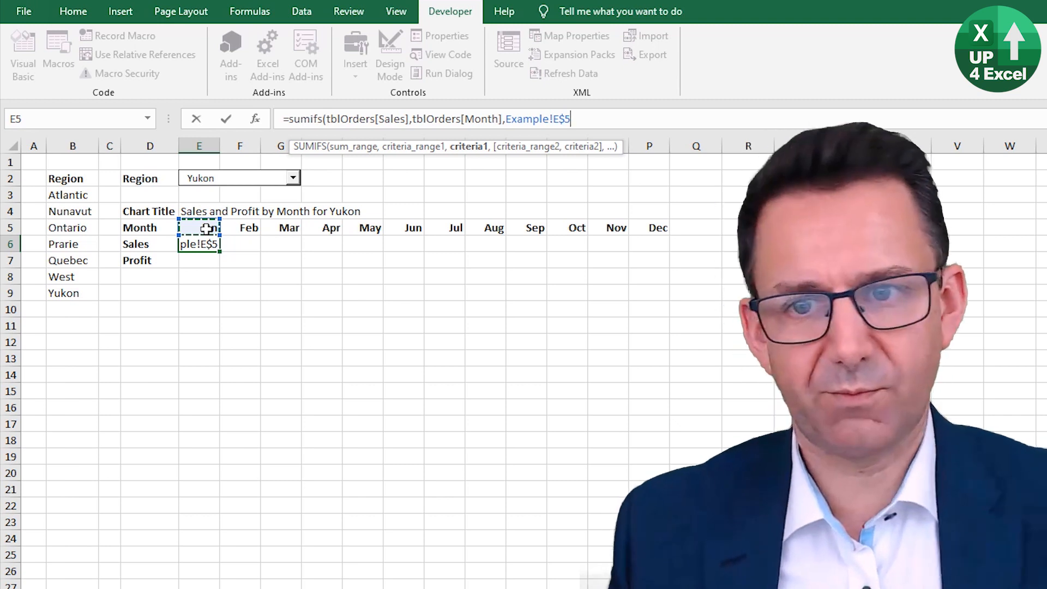
- Remove the redundant Example! sheet prefix from the E$5 reference and continue to the second criteria range
{"action": "left_click", "coordinate": [553, 120]}
{"action": "key", "text": "BackSpace"}
{"action": "key", "text": "BackSpace"}
{"action": "key", "text": "BackSpace"}
{"action": "key", "text": "BackSpace"}
{"action": "key", "text": "BackSpace"}
{"action": "key", "text": "BackSpace"}
{"action": "key", "text": "BackSpace"}
{"action": "key", "text": "BackSpace"}
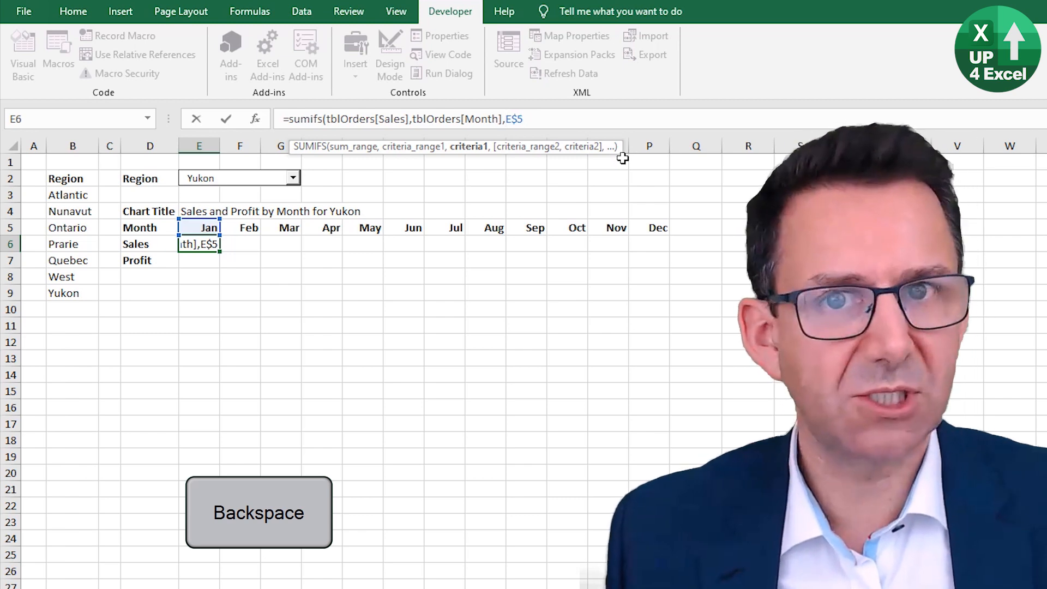
{"action": "left_click", "coordinate": [545, 120]}
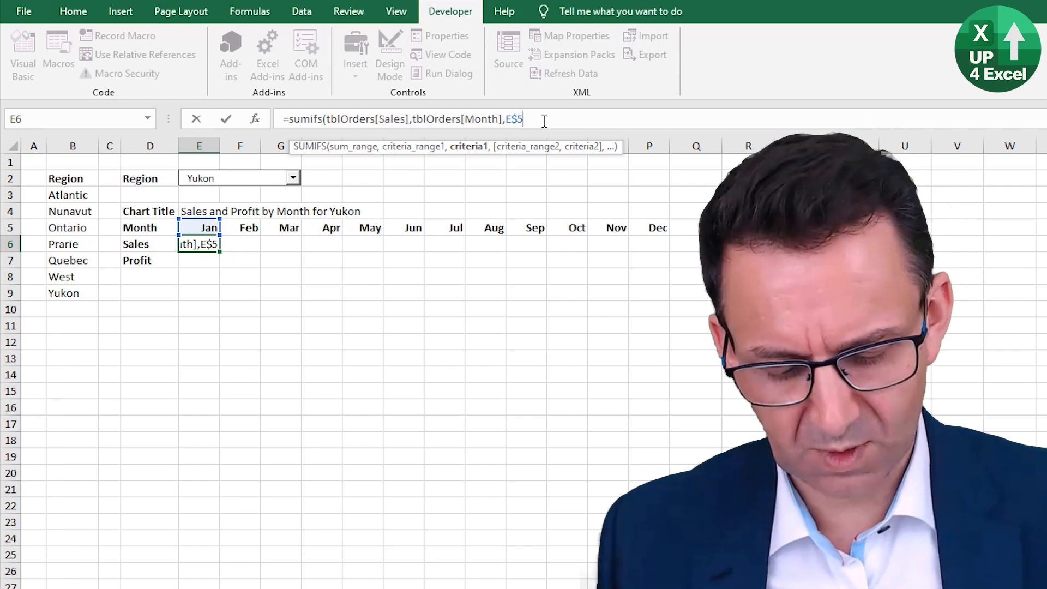
{"action": "type", "text": ","}
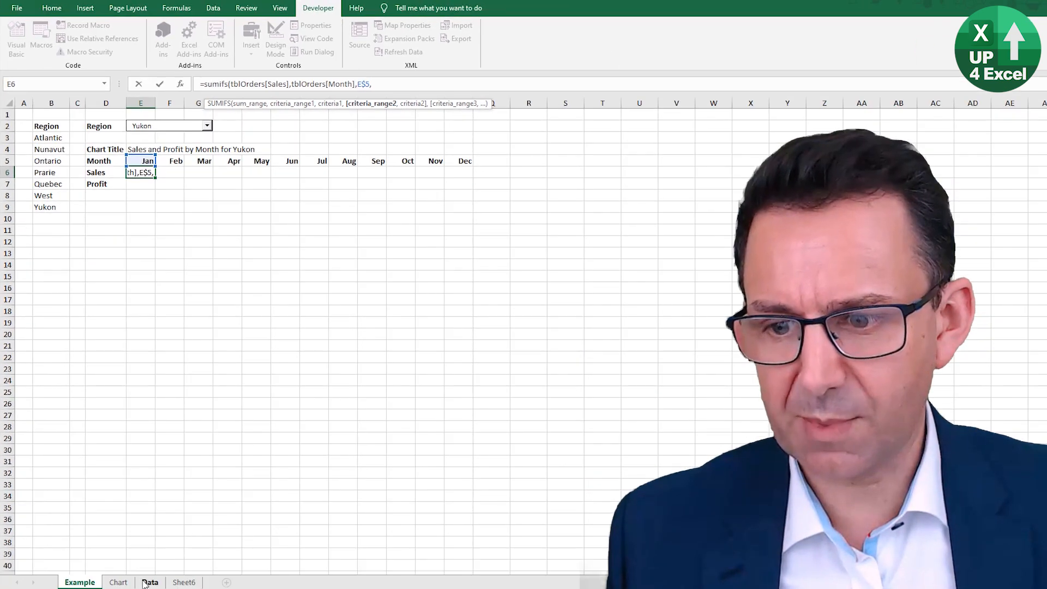
- Add the Data sheet's tblOrders[Region] column as the second criteria range of the SUMIFS formula
{"action": "left_click", "coordinate": [148, 582]}
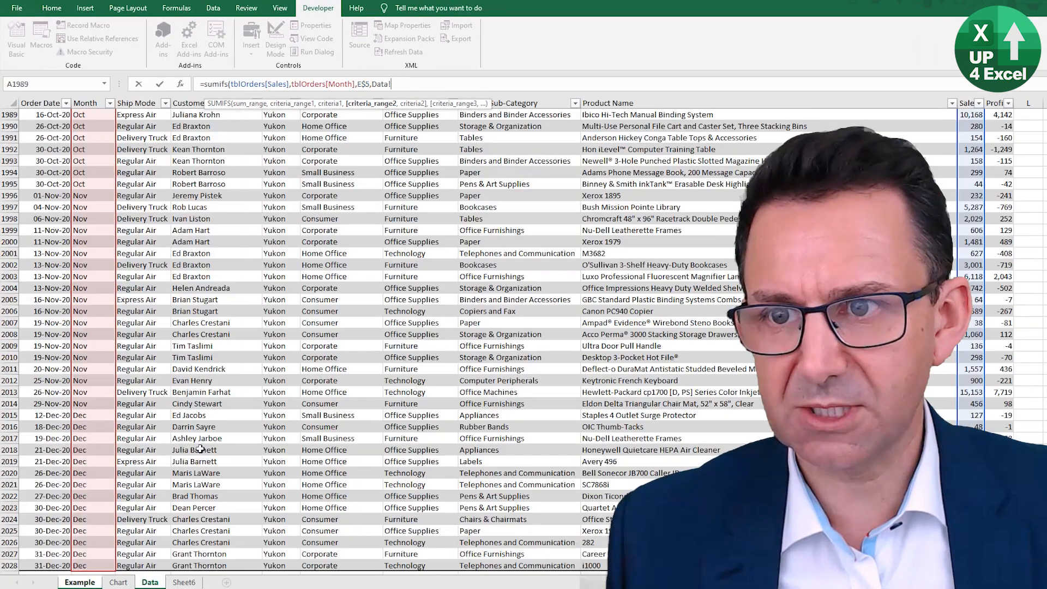
{"action": "left_click", "coordinate": [319, 254]}
{"action": "key", "text": "ctrl+Up"}
{"action": "key", "text": "Left"}
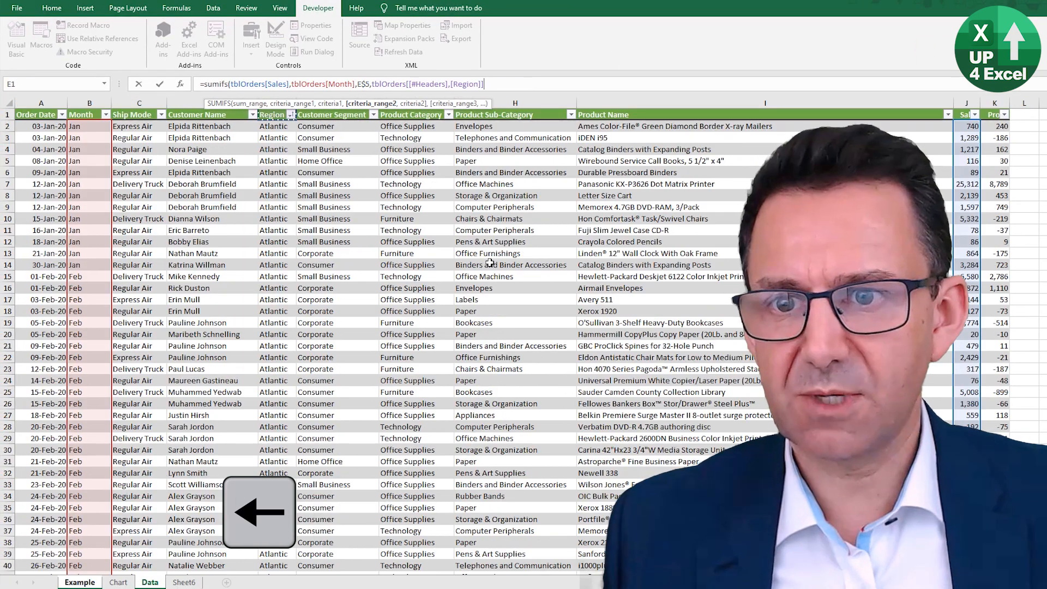
{"action": "key", "text": "Down"}
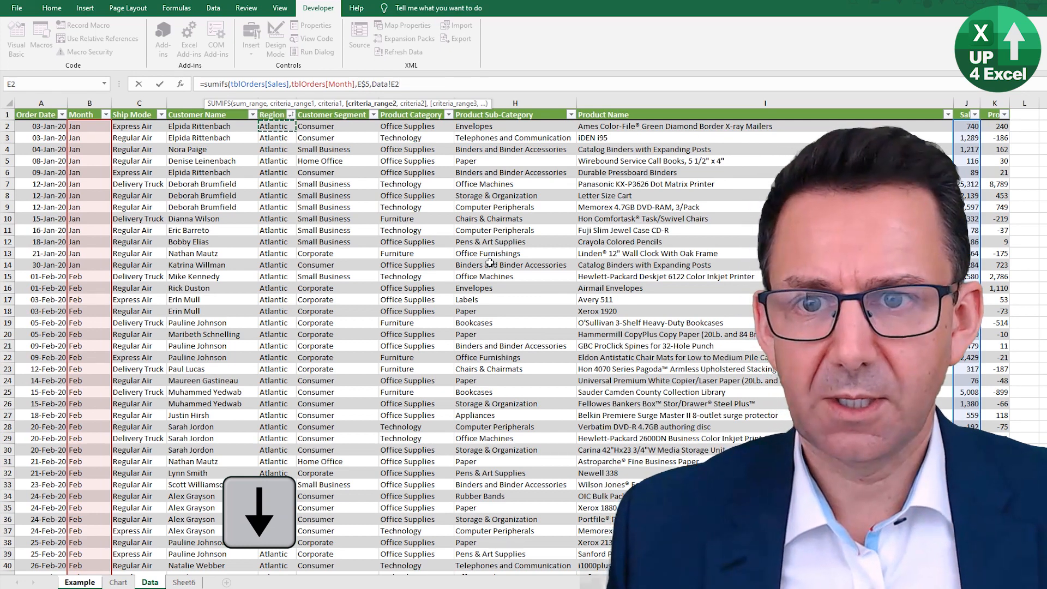
{"action": "key", "text": "ctrl+shift+Down"}
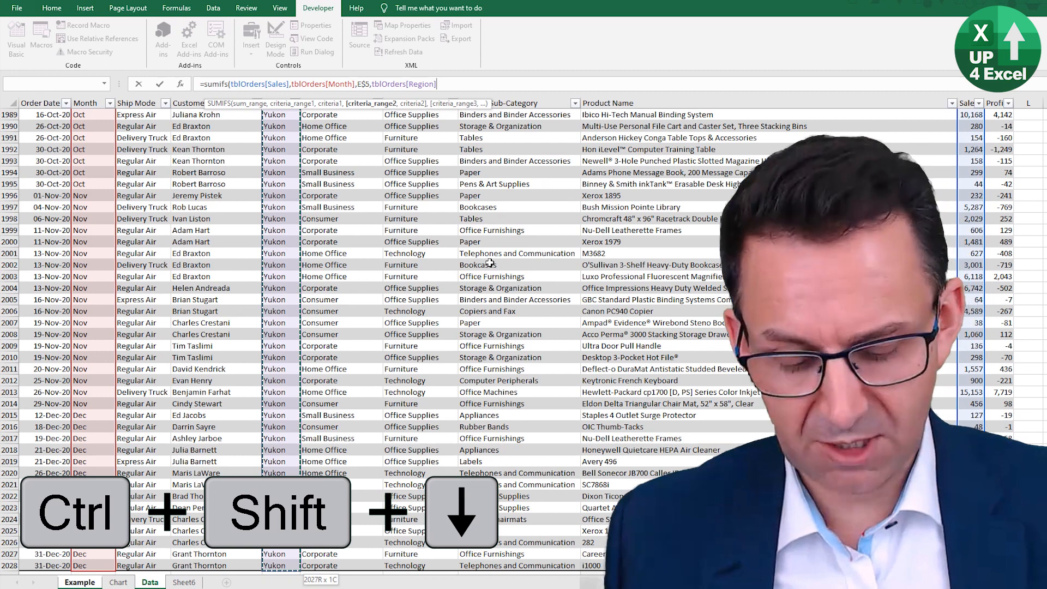
{"action": "type", "text": ","}
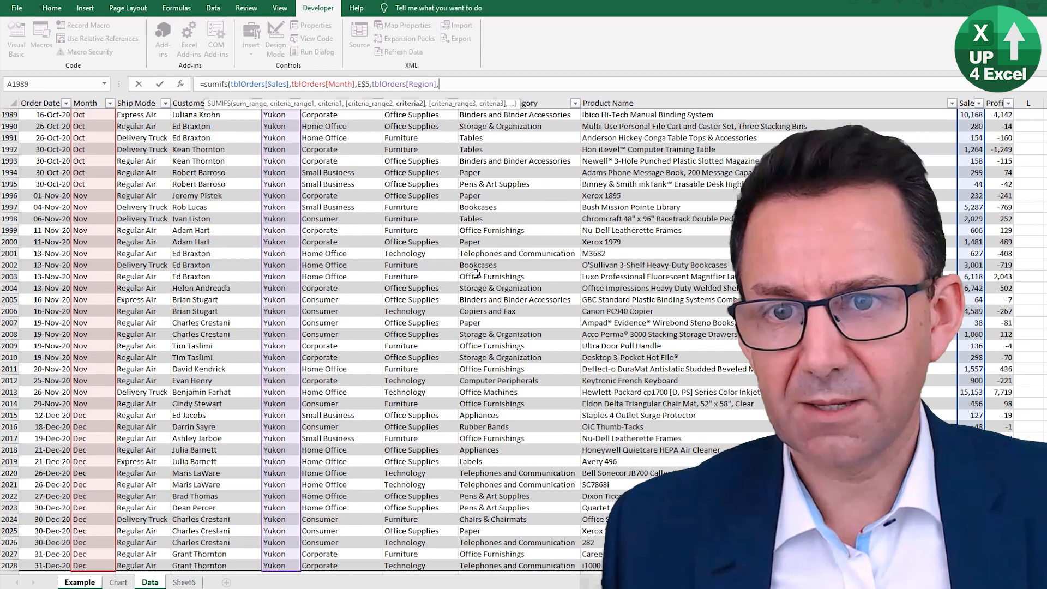
- Set the second SUMIFS criterion to the Example sheet's linked region cell as the absolute reference $E$2
{"action": "left_click", "coordinate": [85, 582]}
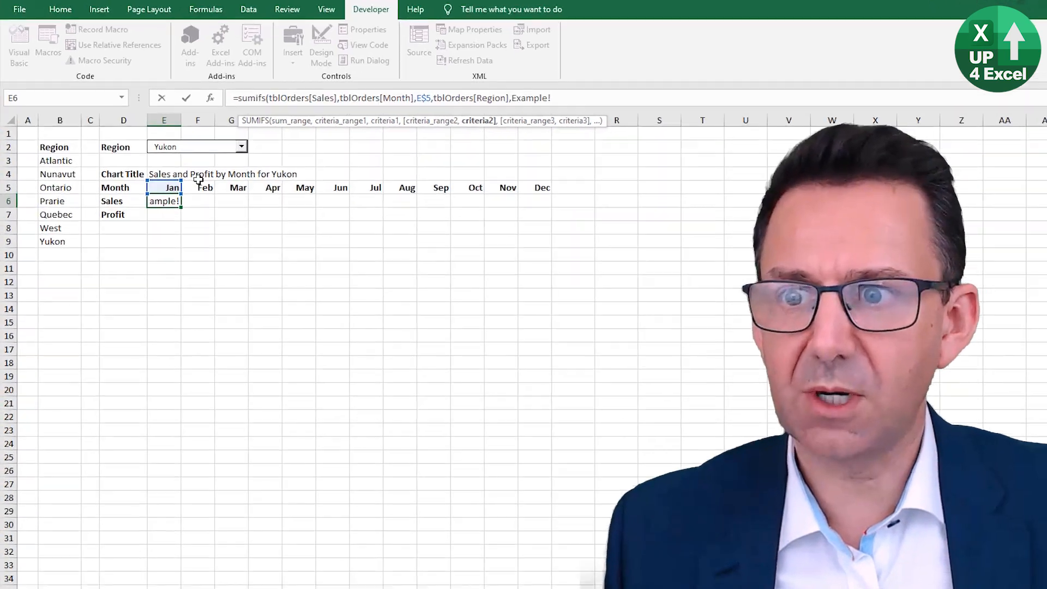
{"action": "left_click", "coordinate": [147, 136]}
{"action": "key", "text": "Up"}
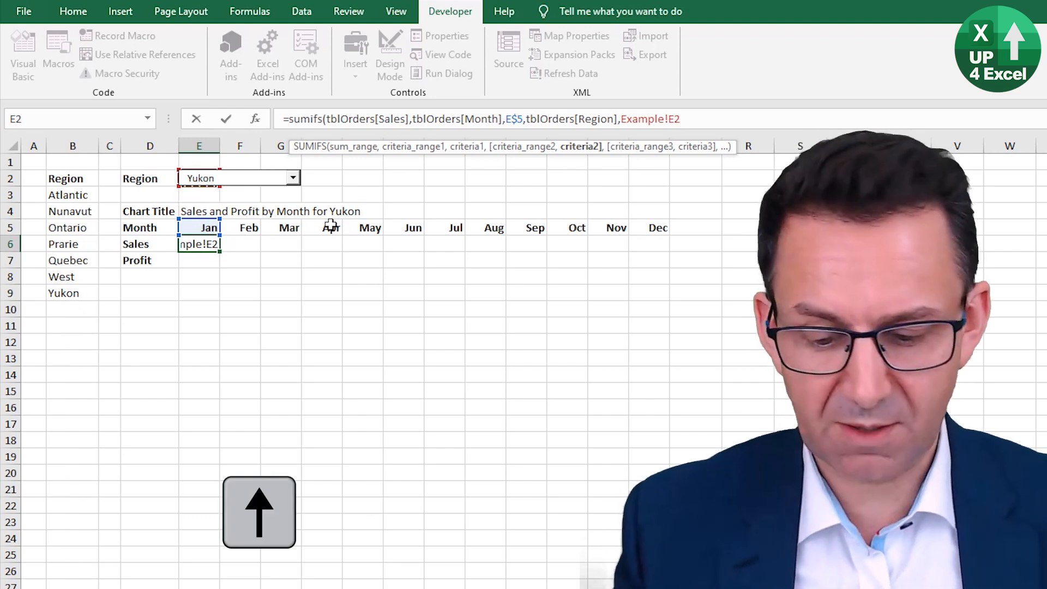
{"action": "key", "text": "F4"}
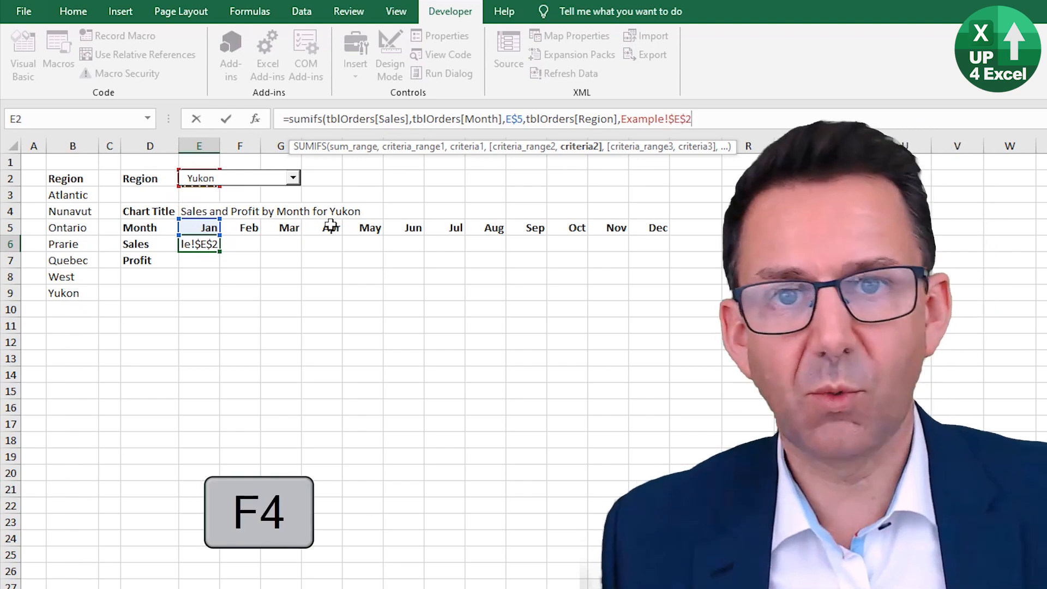
- Remove the Example! prefix from $E$2, close the SUMIFS parenthesis and commit the January Sales formula
{"action": "left_click", "coordinate": [668, 119]}
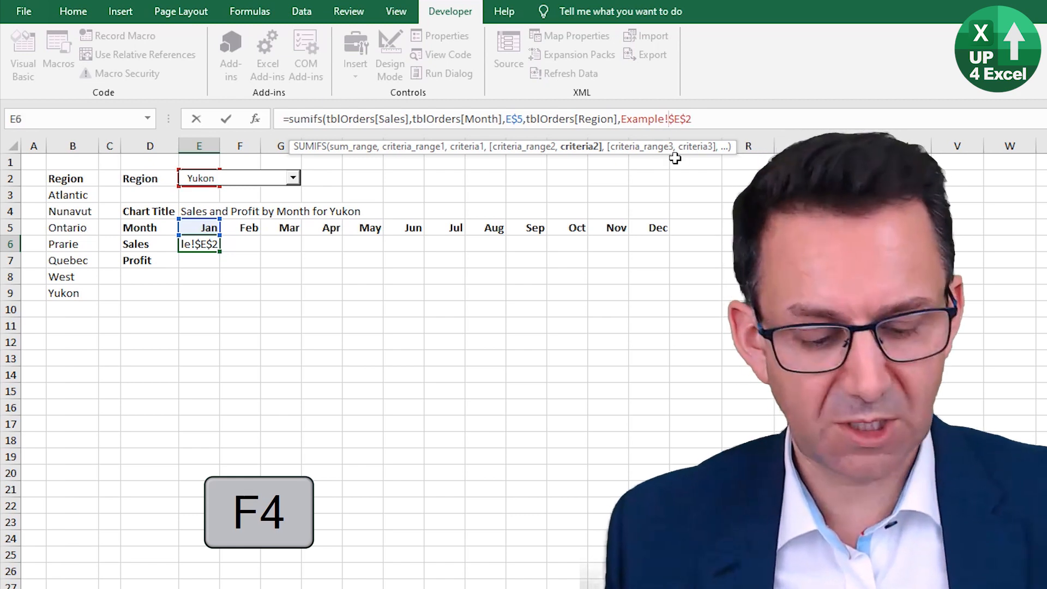
{"action": "key", "text": "BackSpace"}
{"action": "key", "text": "BackSpace"}
{"action": "key", "text": "BackSpace"}
{"action": "key", "text": "BackSpace"}
{"action": "key", "text": "BackSpace"}
{"action": "key", "text": "BackSpace"}
{"action": "key", "text": "BackSpace"}
{"action": "key", "text": "BackSpace"}
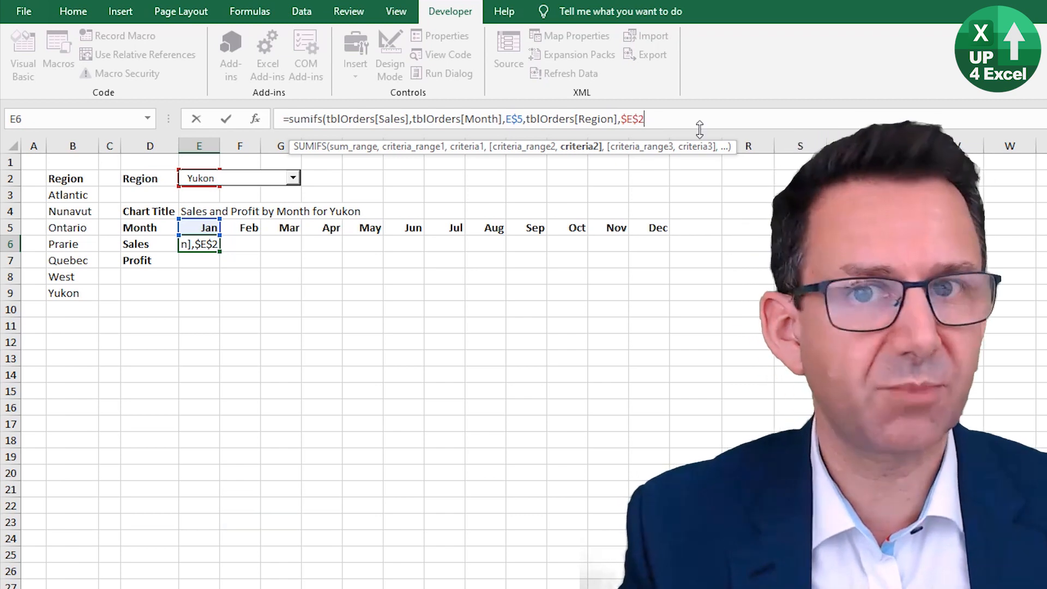
{"action": "type", "text": ")"}
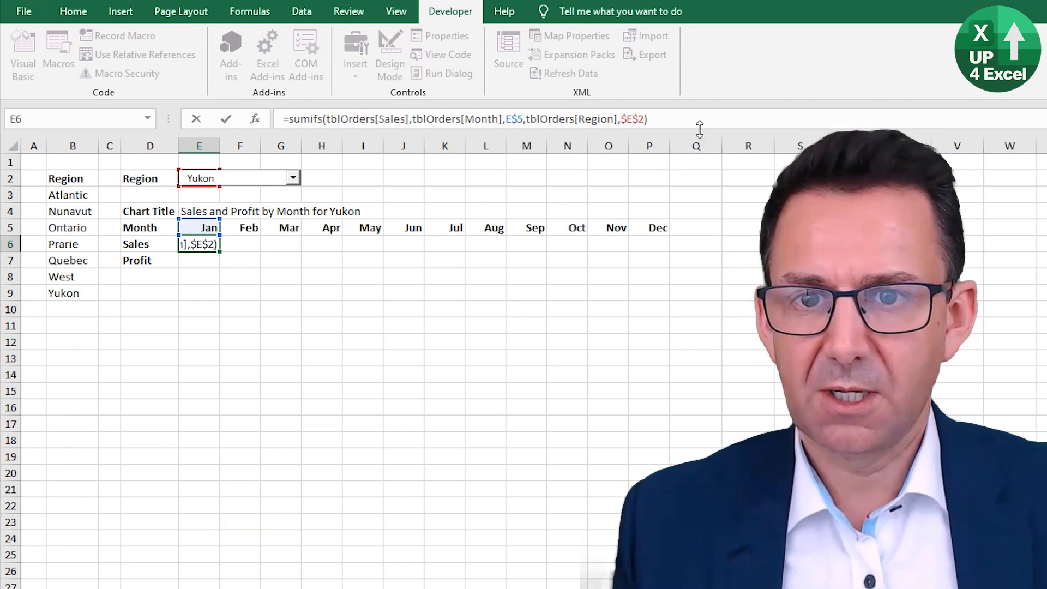
{"action": "key", "text": "Return"}
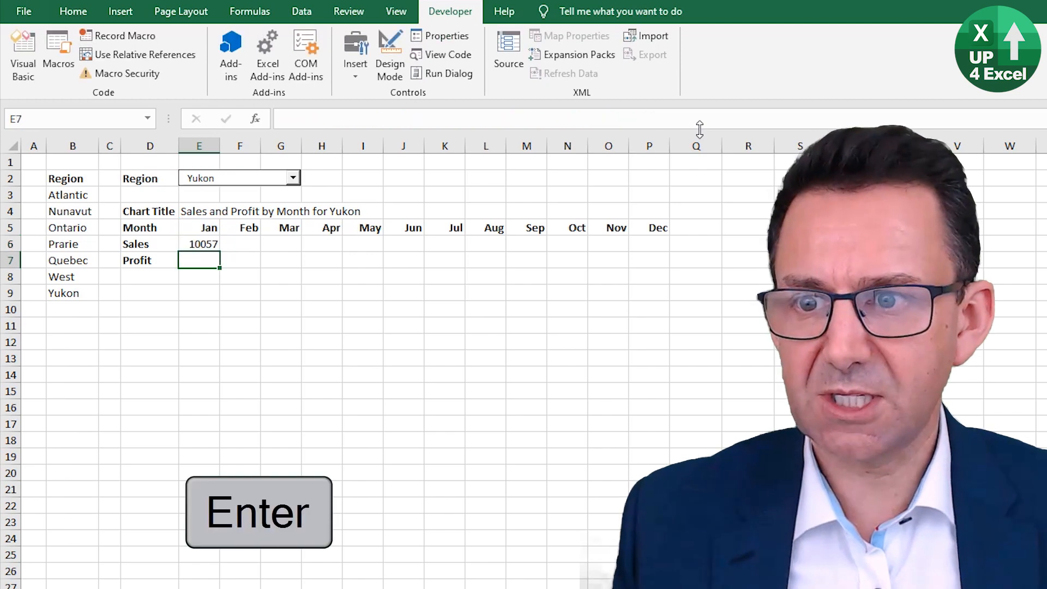
- Fill the January Sales formula in E6 across the Sales row through December in P6
{"action": "key", "text": "Up"}
{"action": "key", "text": "ctrl+c"}
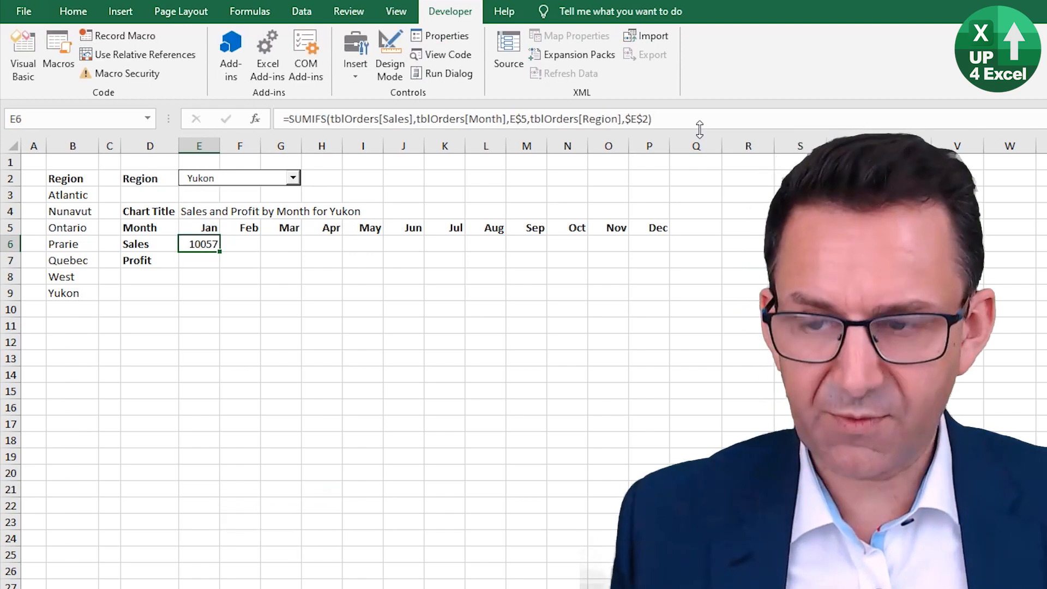
{"action": "key", "text": "shift+Right"}
{"action": "key", "text": "shift+Right"}
{"action": "key", "text": "shift+Right"}
{"action": "key", "text": "shift+Right"}
{"action": "key", "text": "shift+Right"}
{"action": "key", "text": "shift+Right"}
{"action": "key", "text": "shift+Right"}
{"action": "key", "text": "shift+Right"}
{"action": "key", "text": "shift+Right"}
{"action": "key", "text": "shift+Right"}
{"action": "key", "text": "shift+Right"}
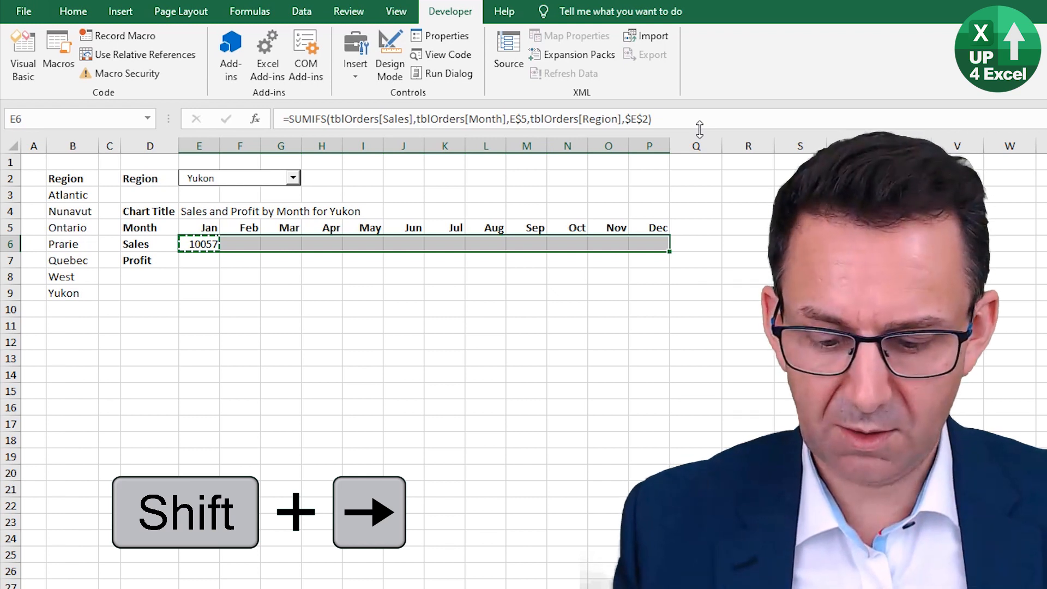
{"action": "key", "text": "ctrl+r"}
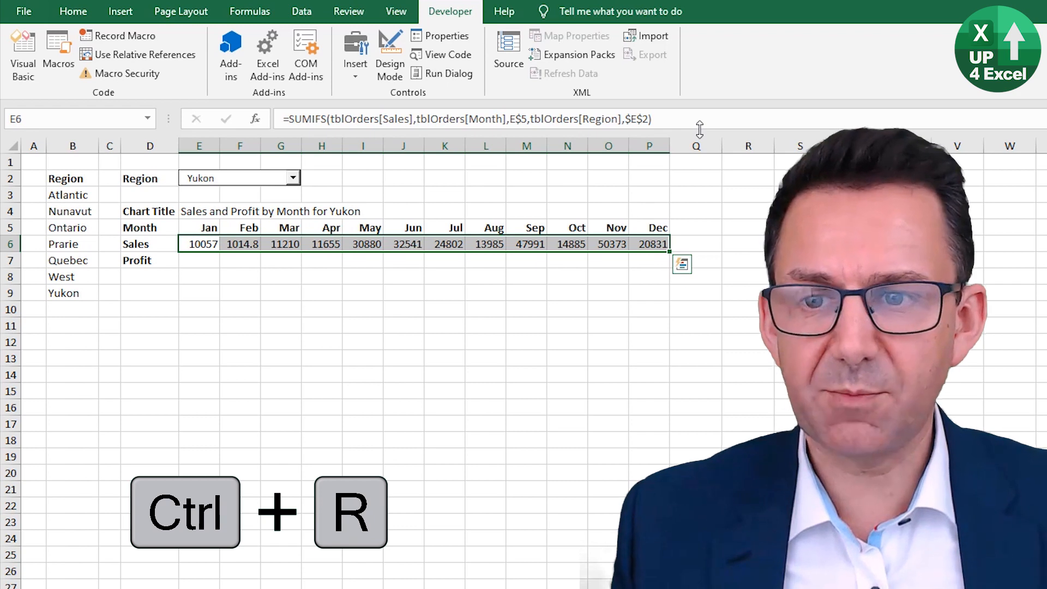
- Append /1000 to the Sales formula in E6 and refill it across to December in P6
{"action": "key", "text": "Left"}
{"action": "key", "text": "Right"}
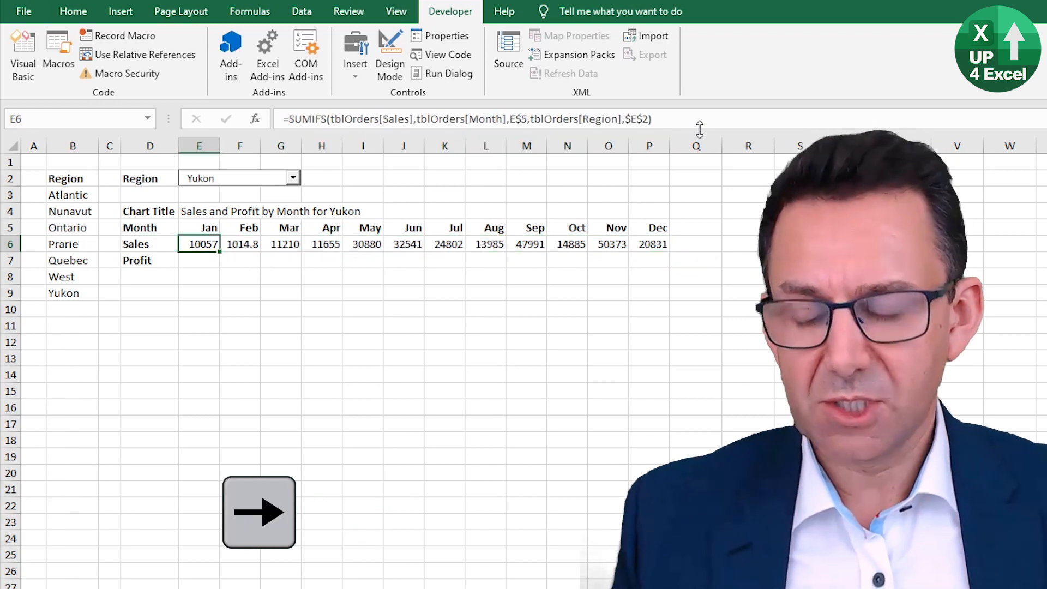
{"action": "key", "text": "F2"}
{"action": "type", "text": "/1000"}
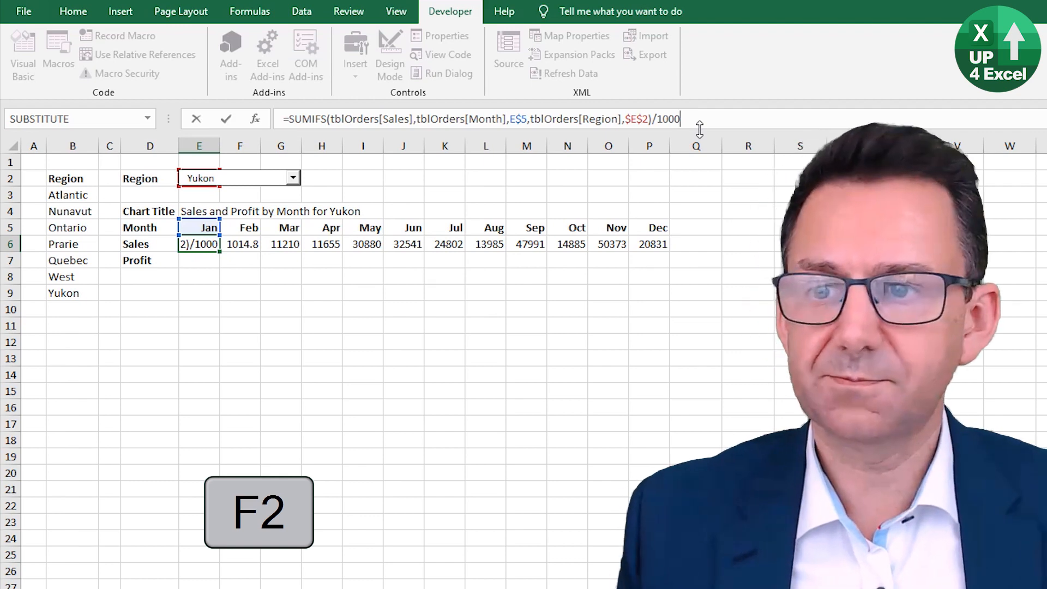
{"action": "key", "text": "Return"}
{"action": "key", "text": "Up"}
{"action": "key", "text": "ctrl+c"}
{"action": "key", "text": "ctrl+shift+Right"}
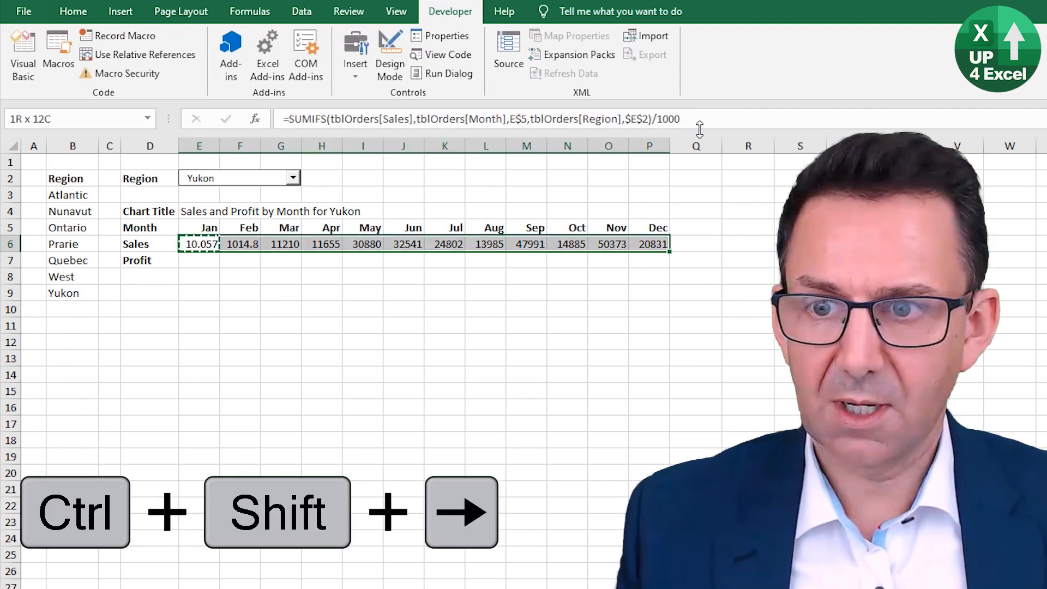
{"action": "key", "text": "ctrl+r"}
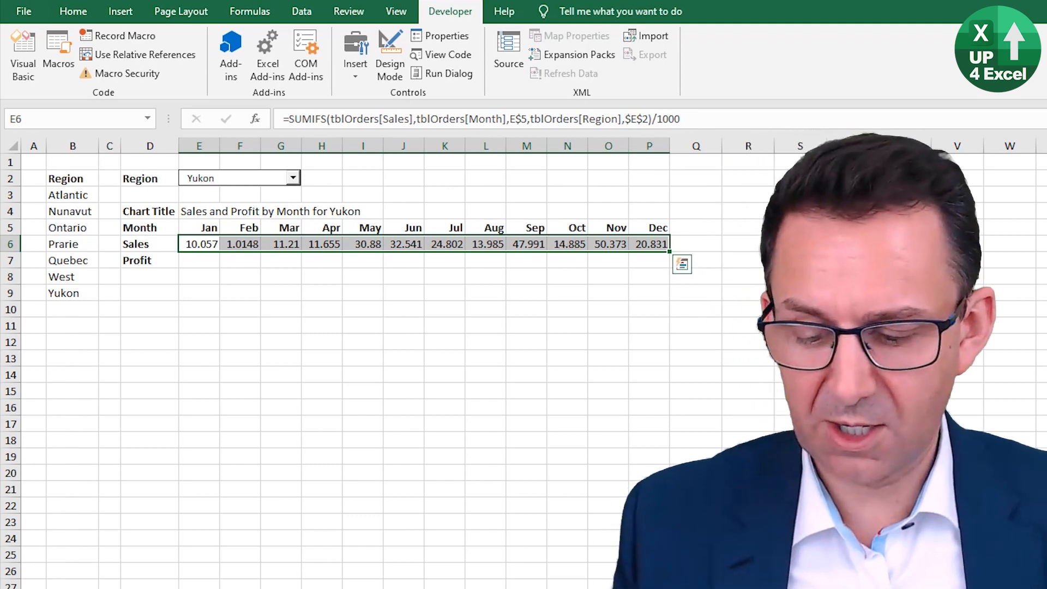
- Format the monthly Sales figures in E6:P6 as numbers with no decimal places, then return to cell E6
{"action": "key", "text": "ctrl+shift+1"}
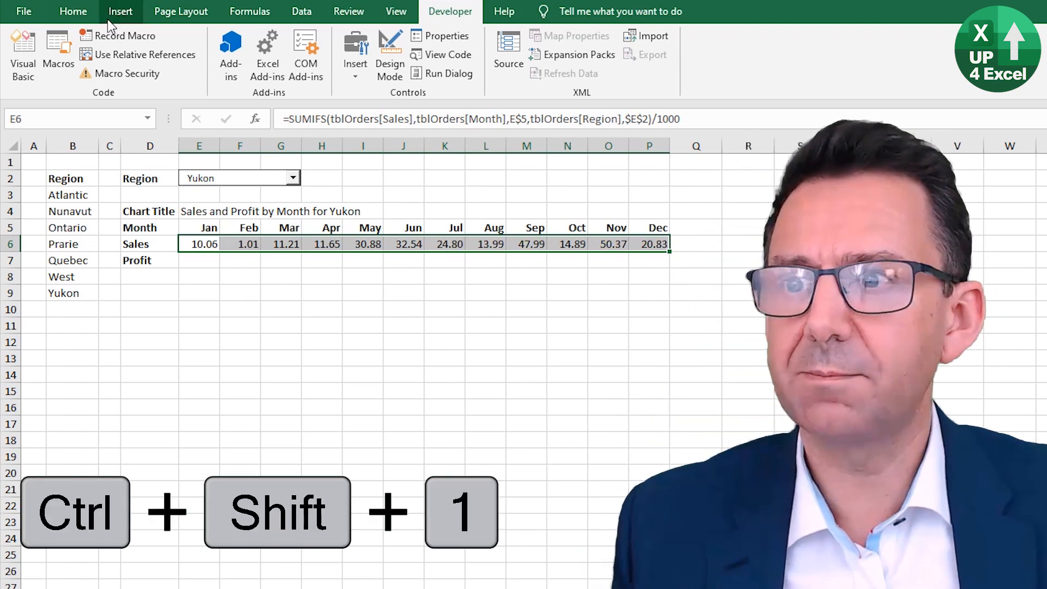
{"action": "left_click", "coordinate": [73, 11]}
{"action": "left_click", "coordinate": [633, 66]}
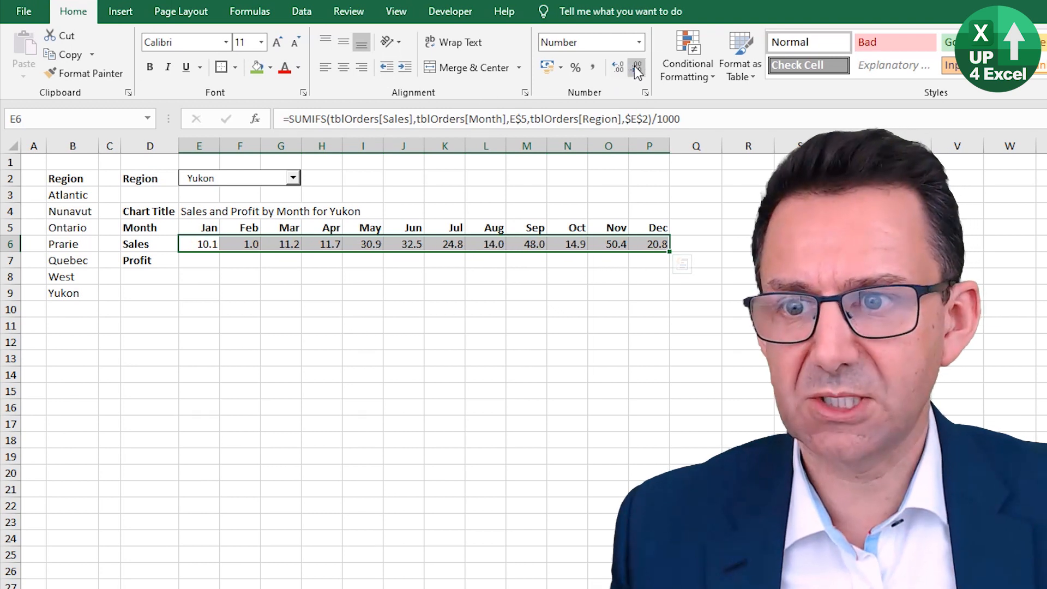
{"action": "left_click", "coordinate": [633, 67]}
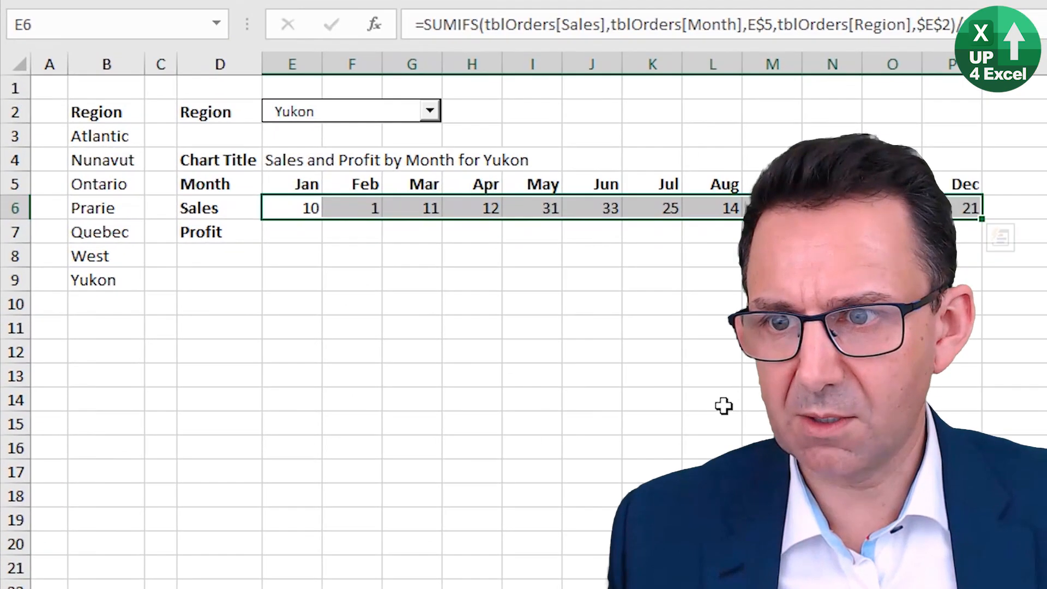
{"action": "key", "text": "Up"}
{"action": "key", "text": "Down"}
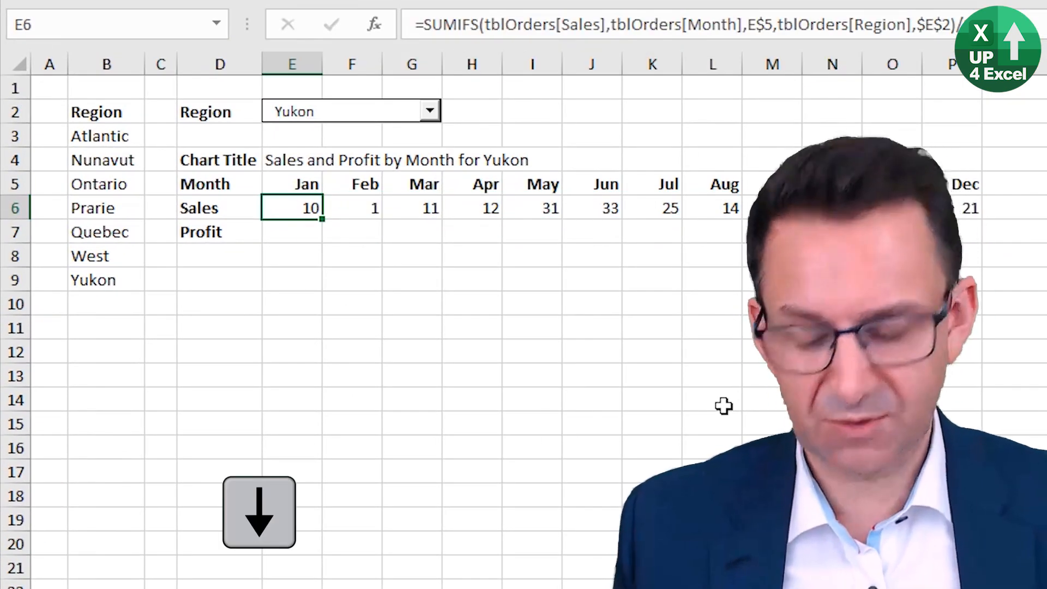
- Copy the January Sales formula from E6 into the January Profit cell E7
{"action": "key", "text": "ctrl+c"}
{"action": "key", "text": "Down"}
{"action": "key", "text": "ctrl+v"}
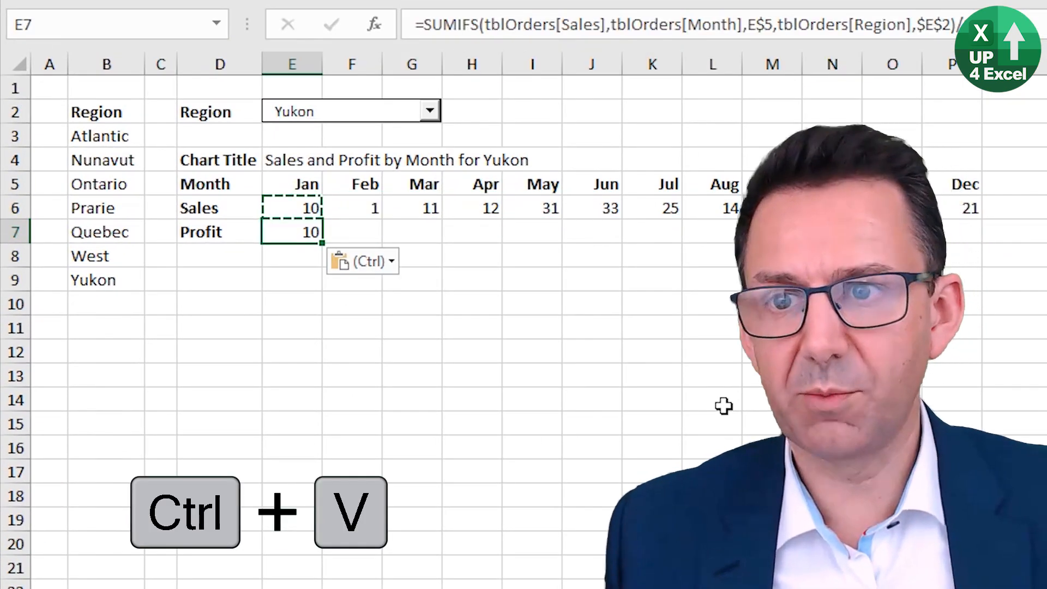
- Change the sum range in E7's SUMIFS formula to tblOrders[Profit], commit it and return to E7
{"action": "left_click", "coordinate": [602, 25]}
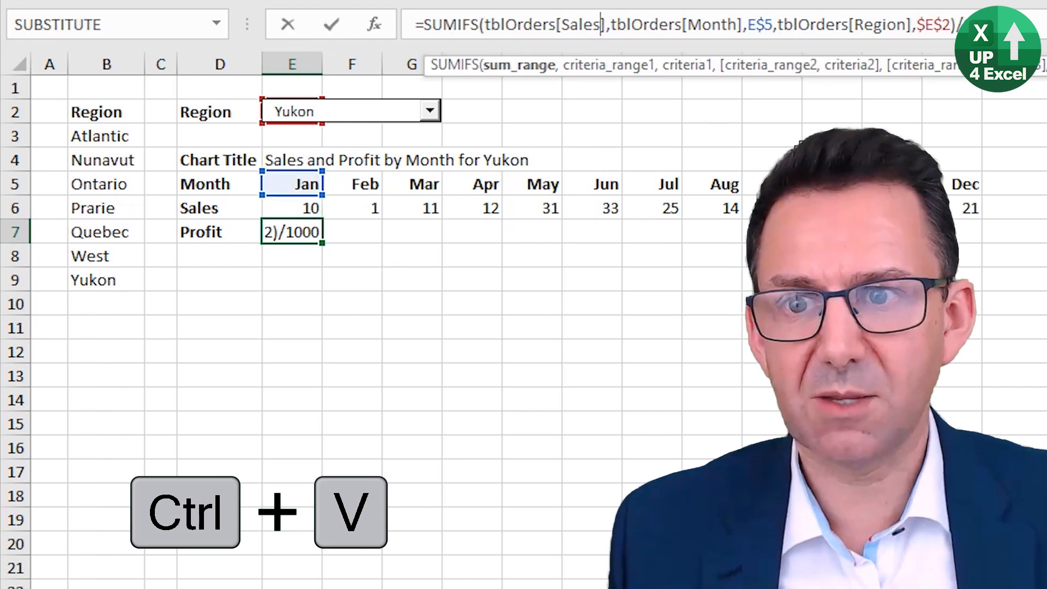
{"action": "key", "text": "shift+Left"}
{"action": "key", "text": "shift+Left"}
{"action": "key", "text": "shift+Left"}
{"action": "key", "text": "shift+Left"}
{"action": "key", "text": "shift+Left"}
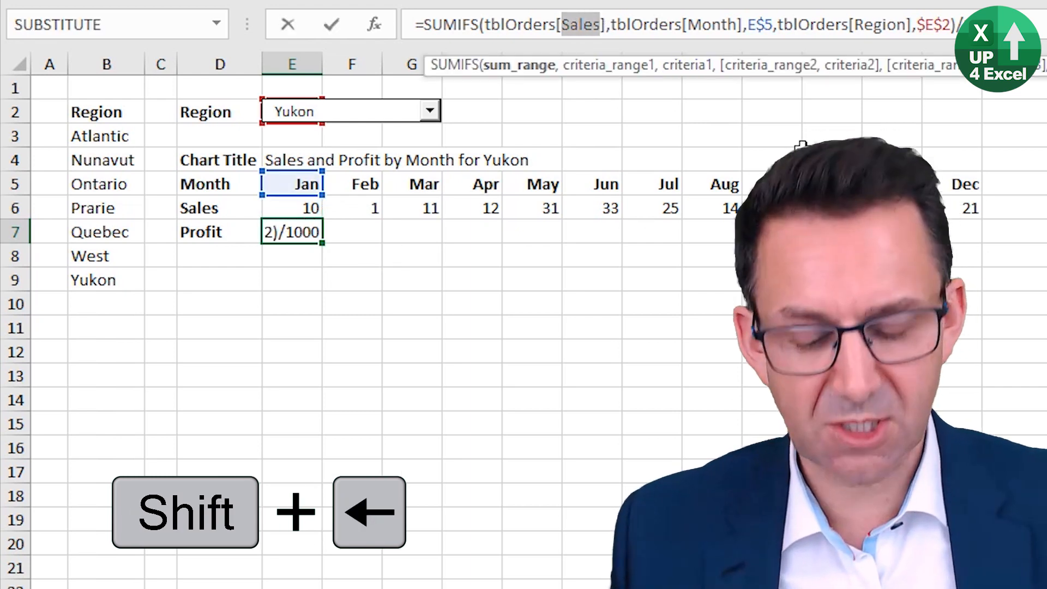
{"action": "type", "text": "profit"}
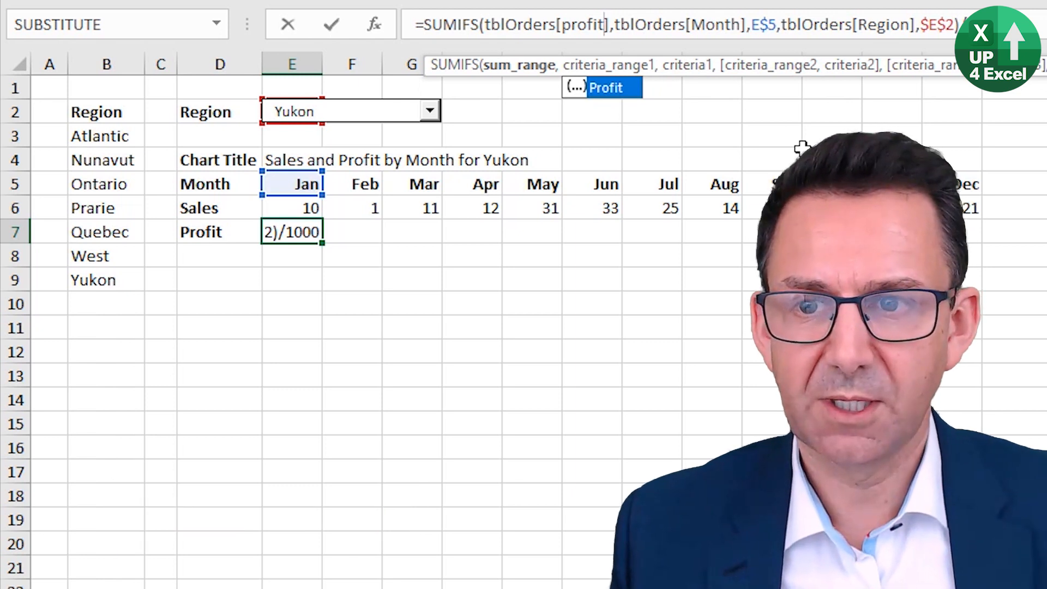
{"action": "left_click", "coordinate": [620, 85]}
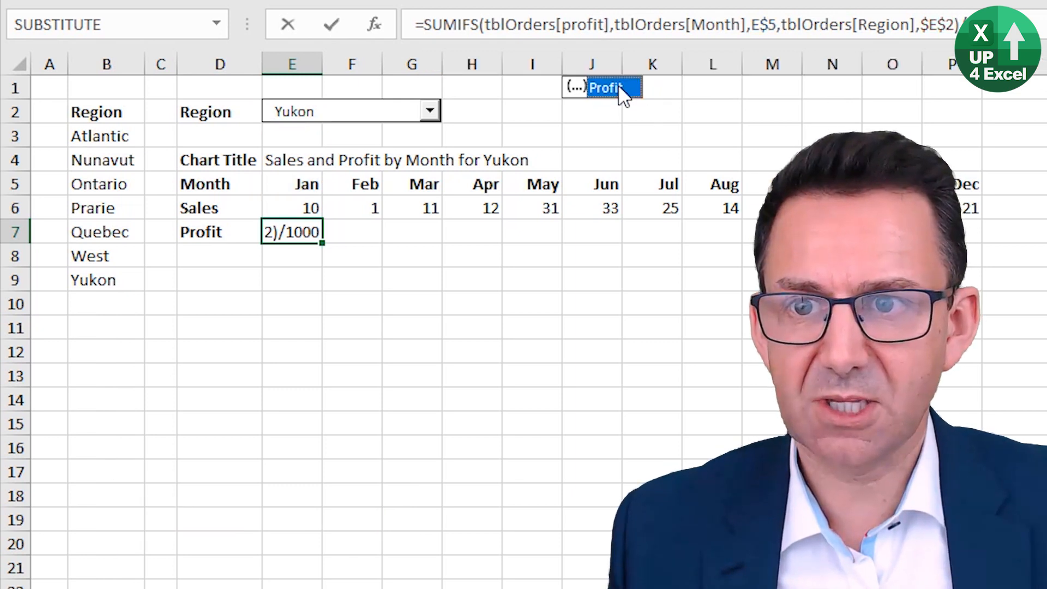
{"action": "key", "text": "Return"}
{"action": "key", "text": "Up"}
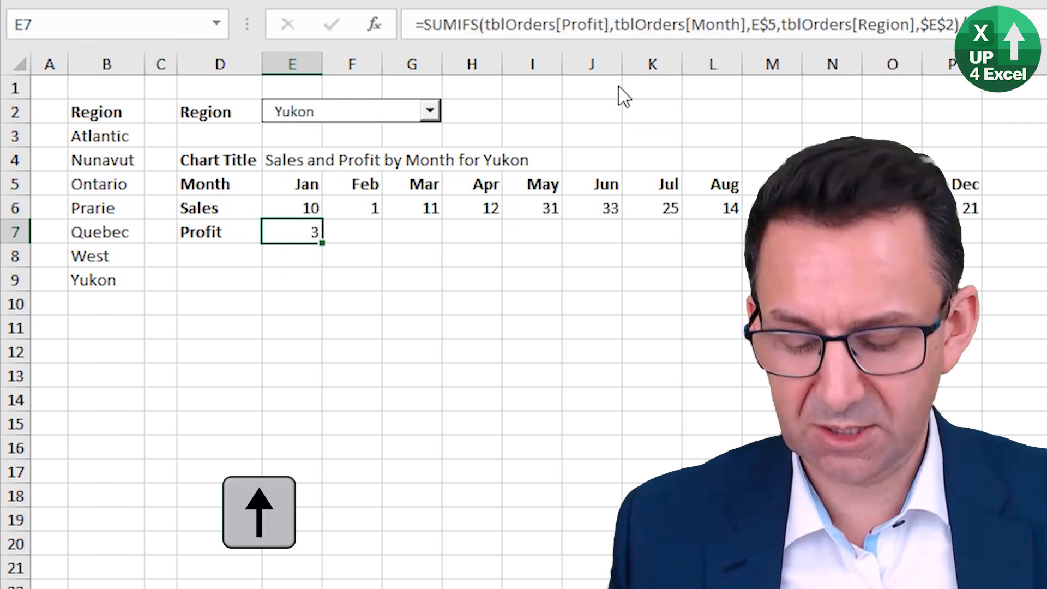
- Fill the January Profit formula in E7 across the Profit row through December in P7
{"action": "key", "text": "ctrl+c"}
{"action": "key", "text": "shift+Right"}
{"action": "key", "text": "shift+Right"}
{"action": "key", "text": "shift+Right"}
{"action": "key", "text": "shift+Right"}
{"action": "key", "text": "shift+Right"}
{"action": "key", "text": "shift+Right"}
{"action": "key", "text": "shift+Right"}
{"action": "key", "text": "shift+Right"}
{"action": "key", "text": "shift+Right"}
{"action": "key", "text": "shift+Right"}
{"action": "key", "text": "shift+Right"}
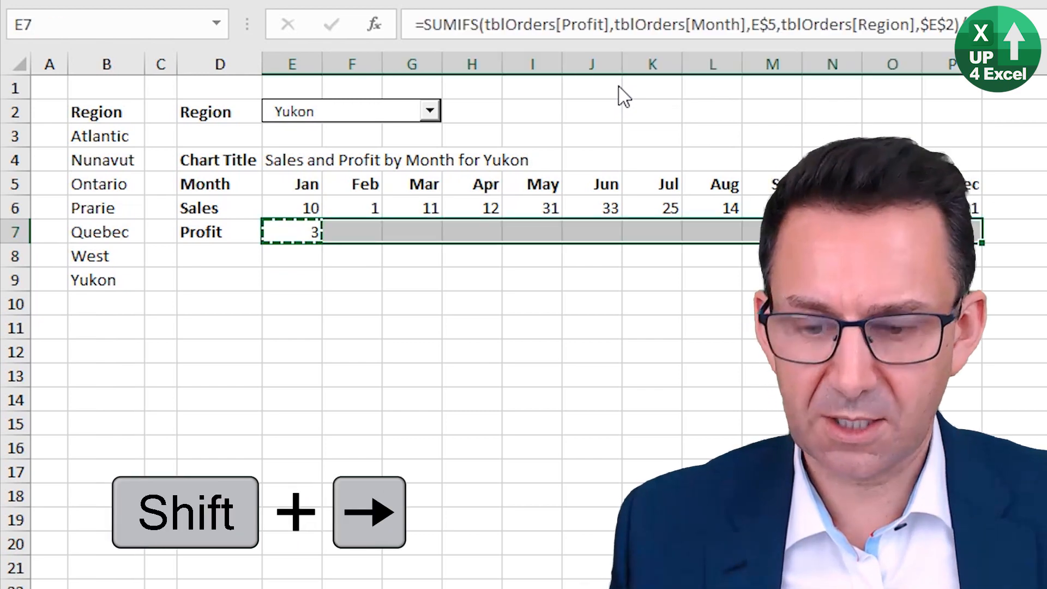
{"action": "key", "text": "ctrl+r"}
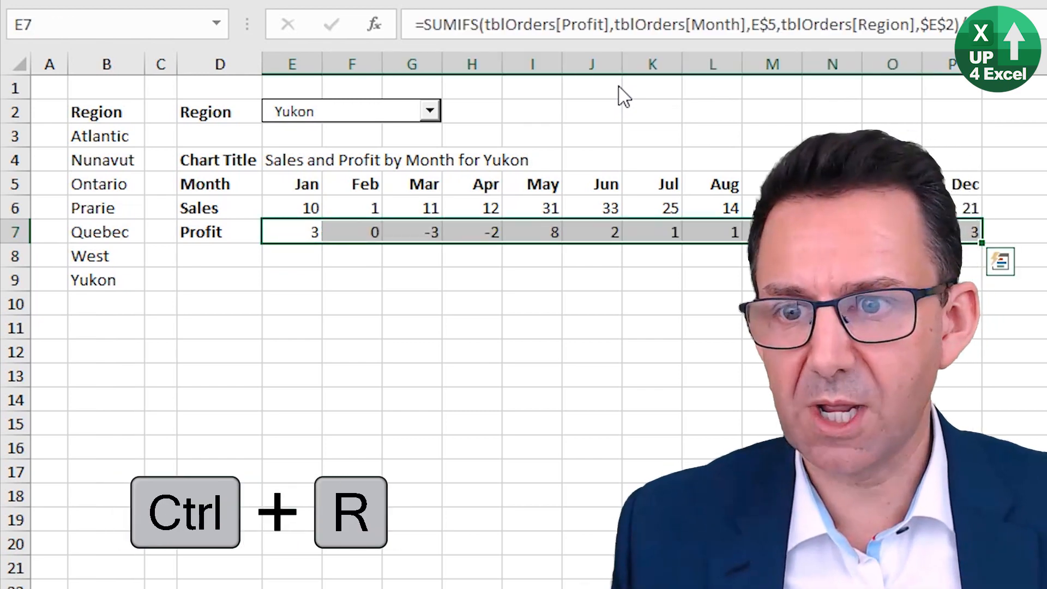
- Examine the monthly Sales and Profit rows from their labels through December, ending on E7
{"action": "key", "text": "Up"}
{"action": "key", "text": "Up"}
{"action": "key", "text": "Down"}
{"action": "key", "text": "ctrl+Right"}
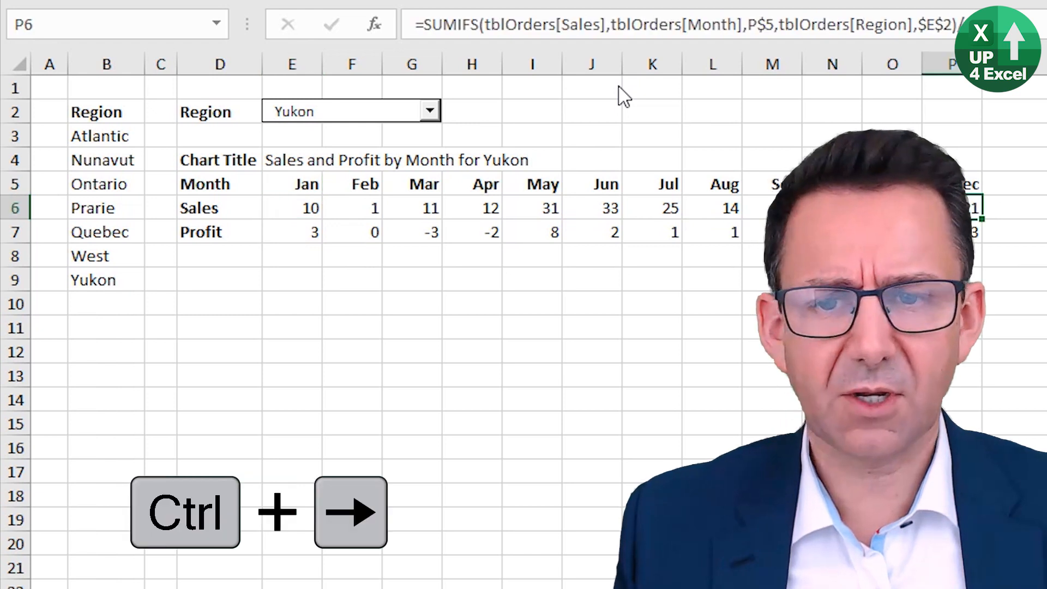
{"action": "key", "text": "ctrl+Left"}
{"action": "key", "text": "Up"}
{"action": "key", "text": "Down"}
{"action": "key", "text": "Down"}
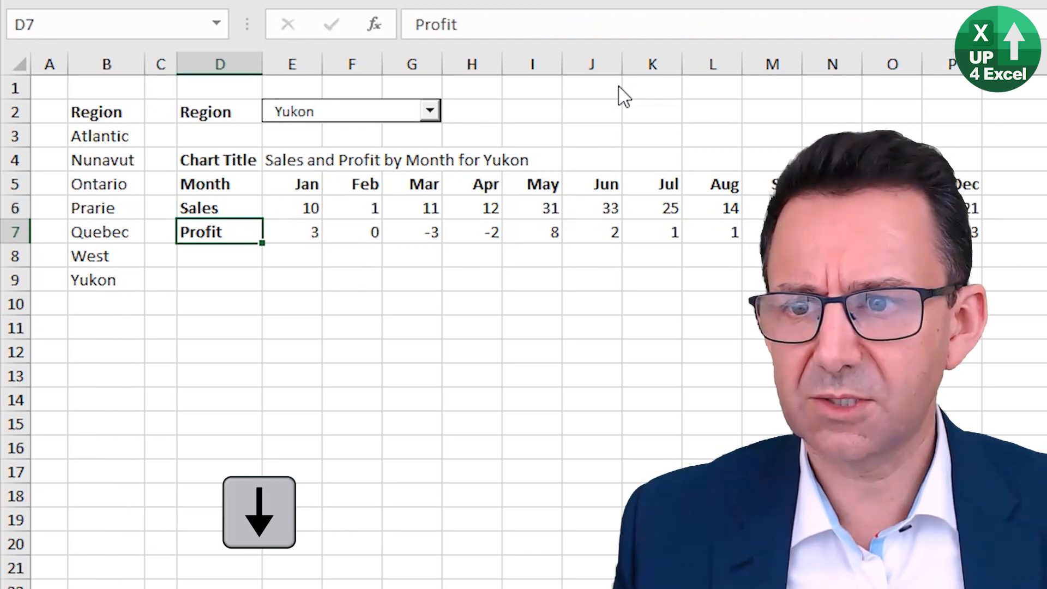
{"action": "key", "text": "Right"}
- Test the region combo box by selecting Nunavut and Quebec in turn
{"action": "left_click", "coordinate": [430, 112]}
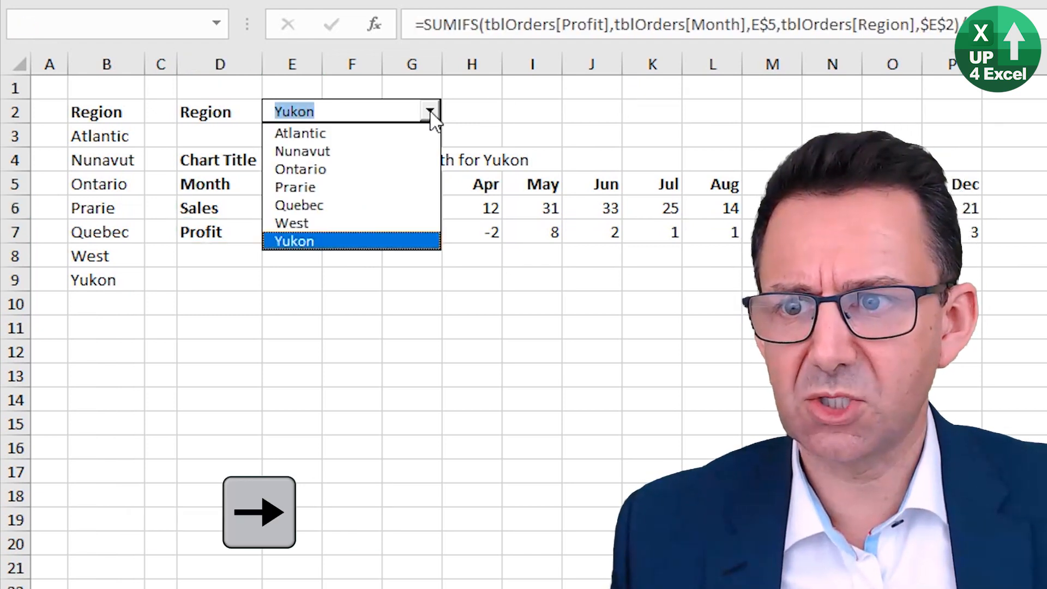
{"action": "left_click", "coordinate": [378, 149]}
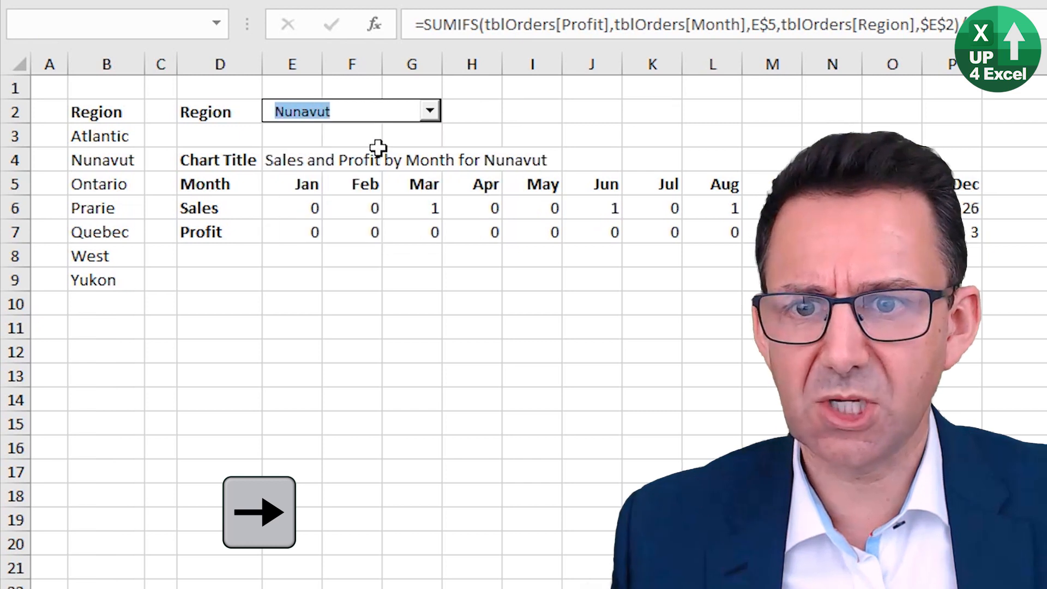
{"action": "left_click", "coordinate": [430, 111]}
{"action": "left_click", "coordinate": [363, 205]}
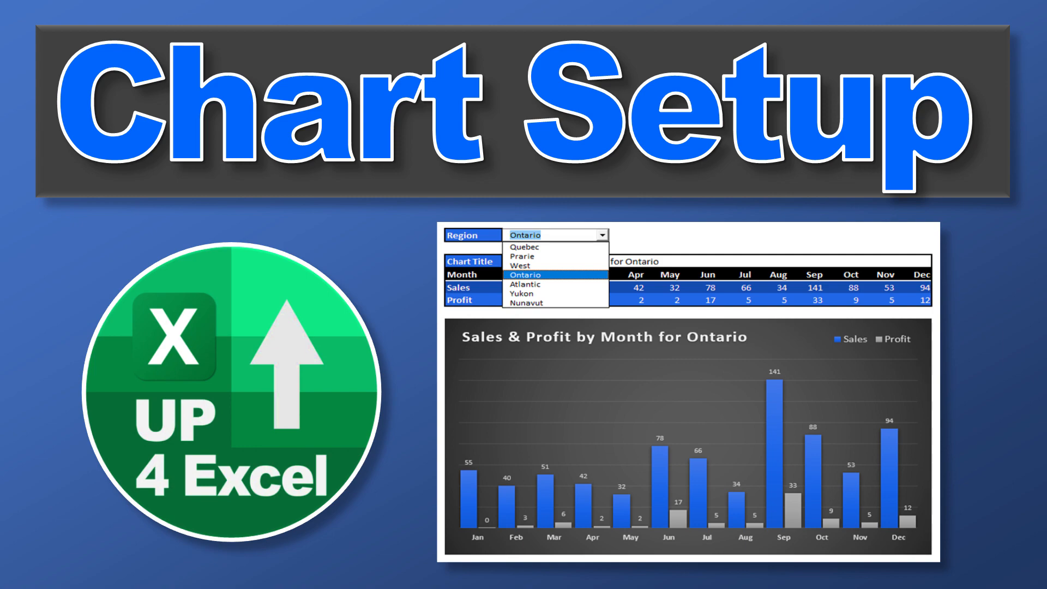
- Insert a default chart from D5:P7, placed directly below the data and sized to span columns D to P down to row 25
{"action": "left_click_drag", "start_coordinate": [131, 213], "coordinate": [592, 236]}
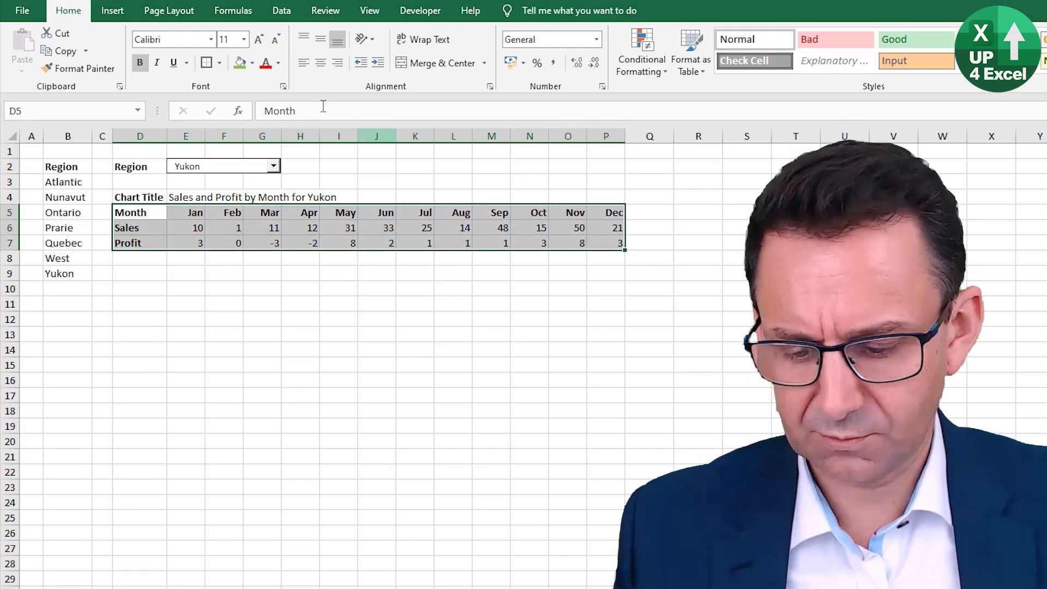
{"action": "key", "text": "alt+F1"}
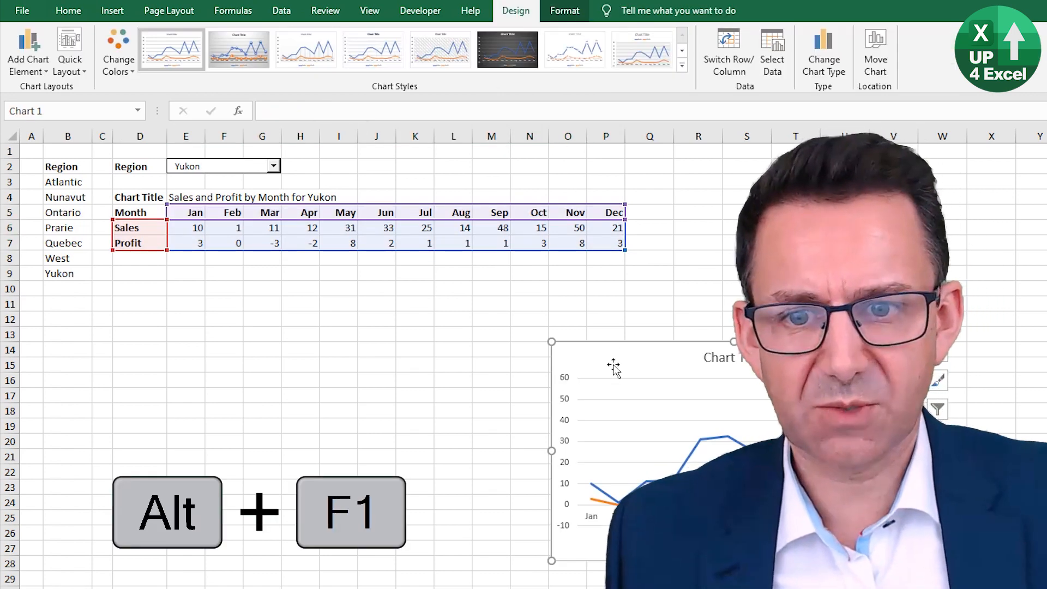
{"action": "left_click_drag", "start_coordinate": [616, 363], "coordinate": [179, 292]}
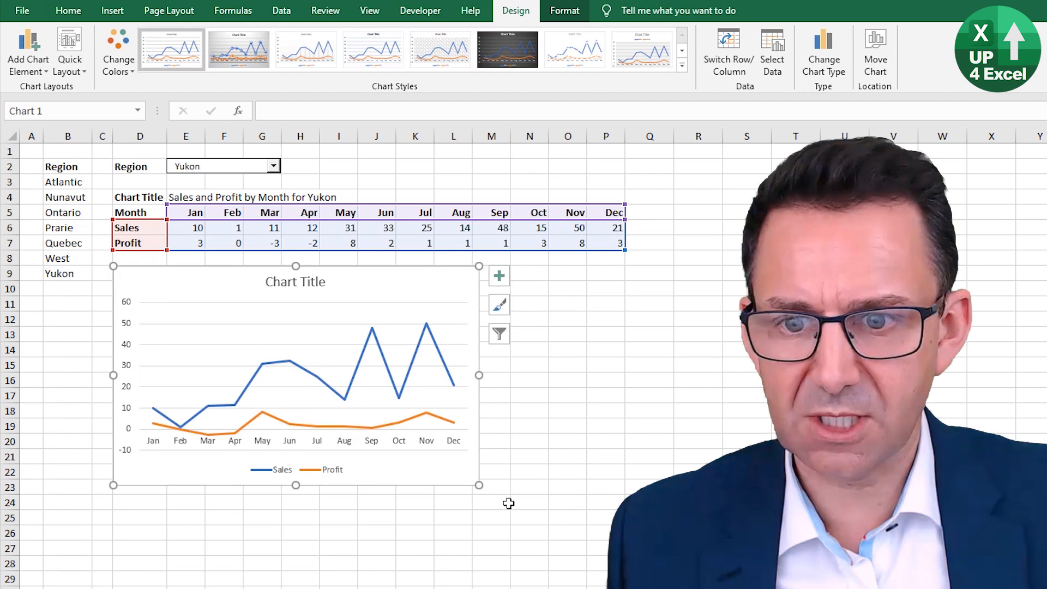
{"action": "left_click_drag", "start_coordinate": [479, 485], "coordinate": [624, 526]}
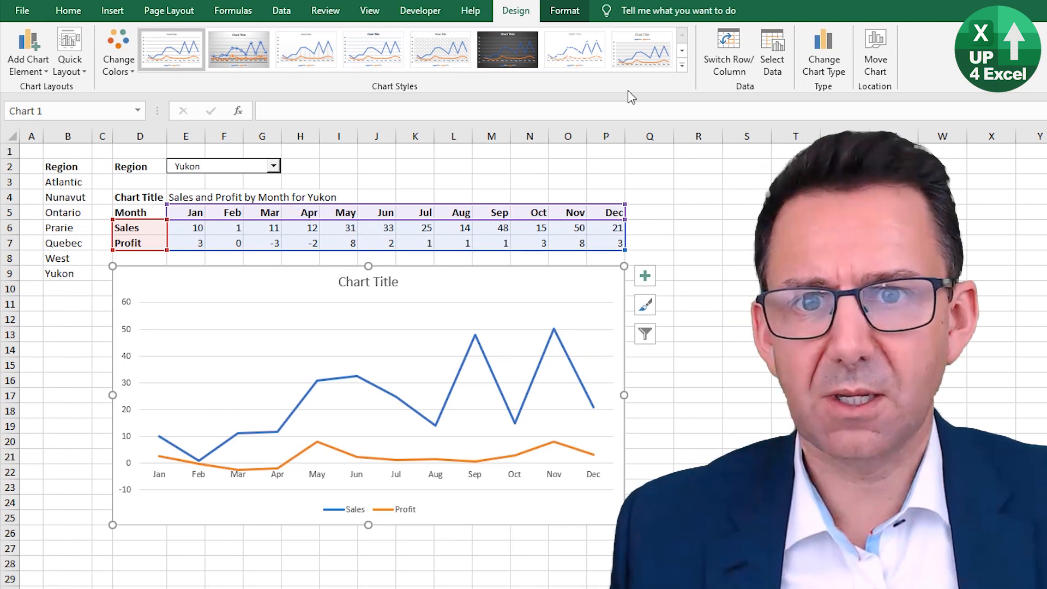
- Apply Layout 9 and chart Style 6, with the dark background, to the chart
{"action": "left_click", "coordinate": [82, 72]}
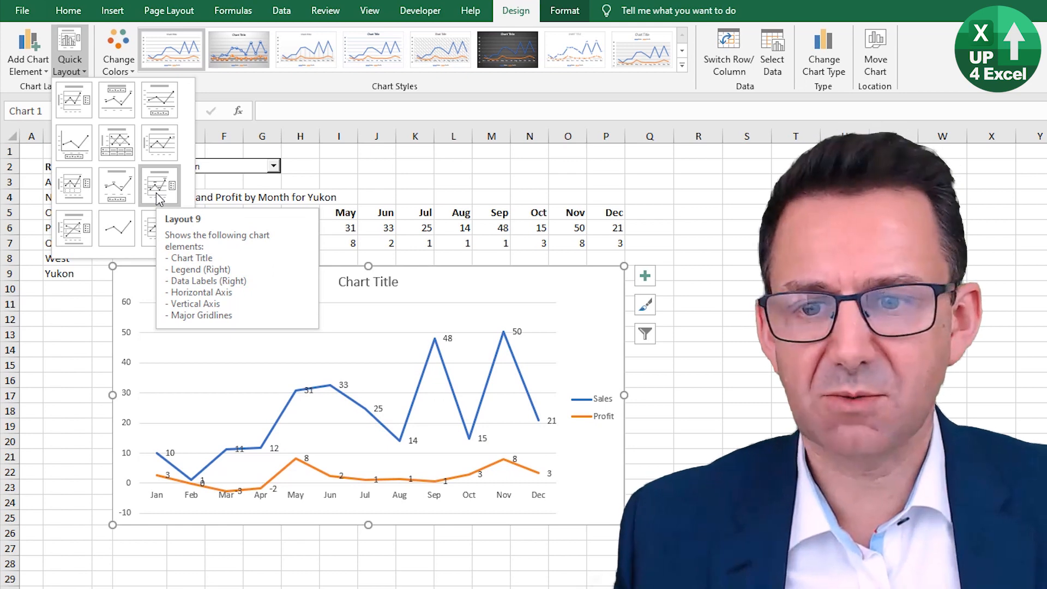
{"action": "left_click", "coordinate": [158, 188]}
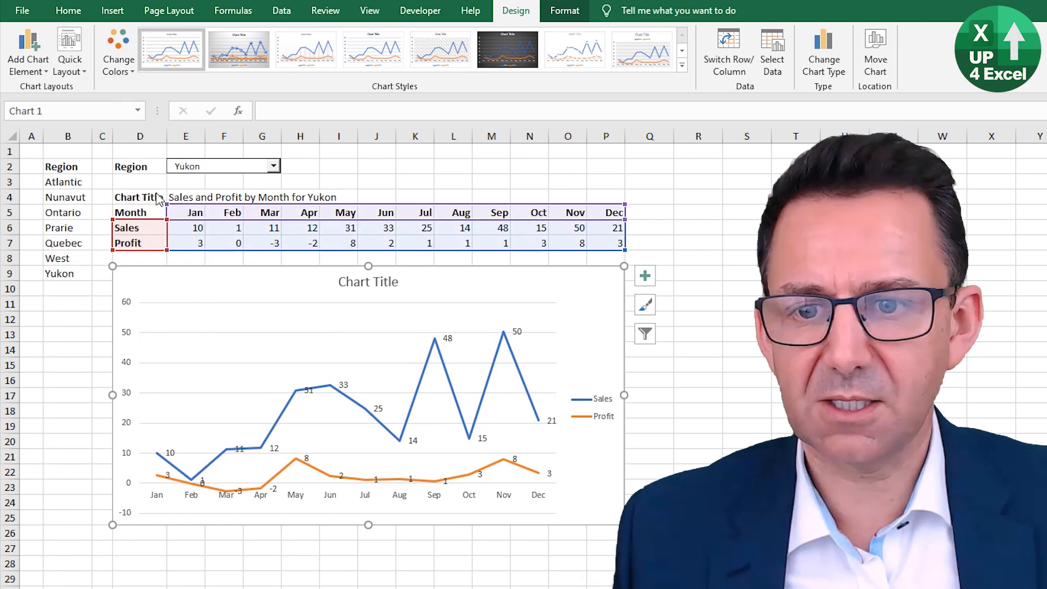
{"action": "left_click", "coordinate": [682, 65]}
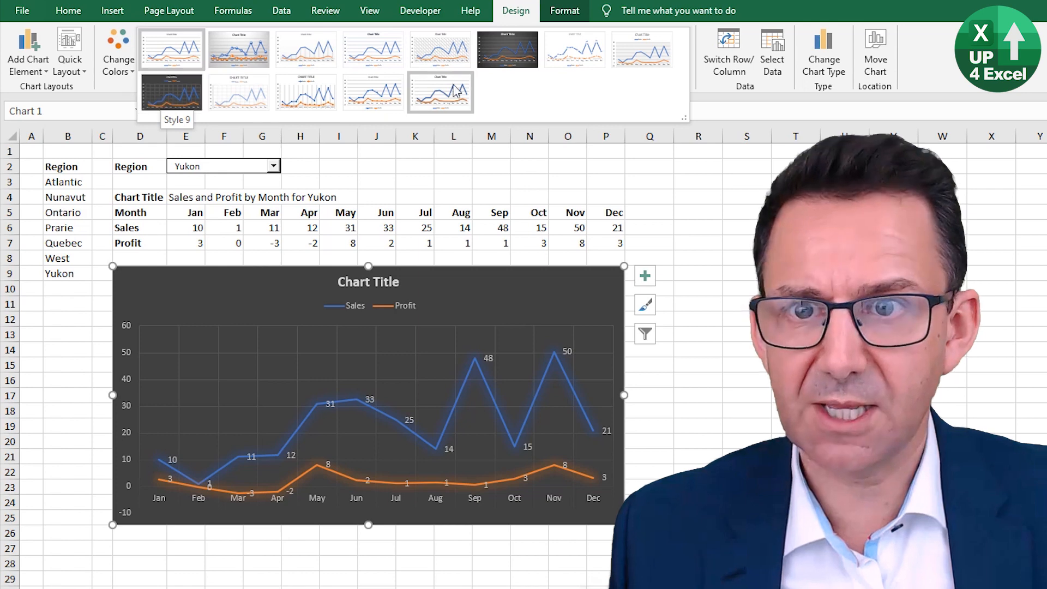
{"action": "left_click", "coordinate": [507, 58]}
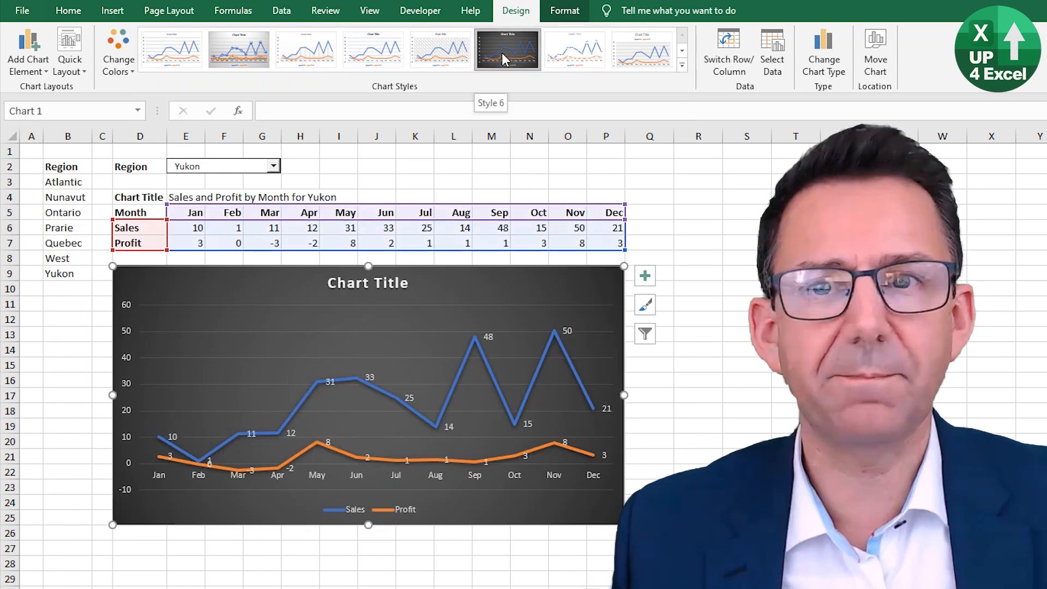
- Recolour the chart with the second Colorful palette, blue and grey, and change its type to the first Column type
{"action": "left_click", "coordinate": [114, 68]}
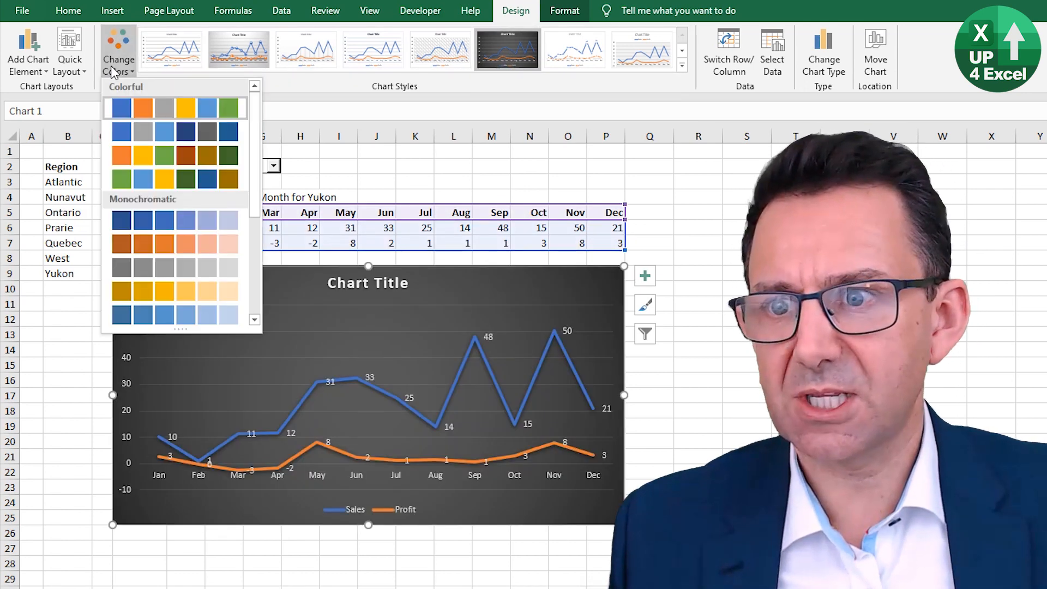
{"action": "left_click", "coordinate": [150, 132]}
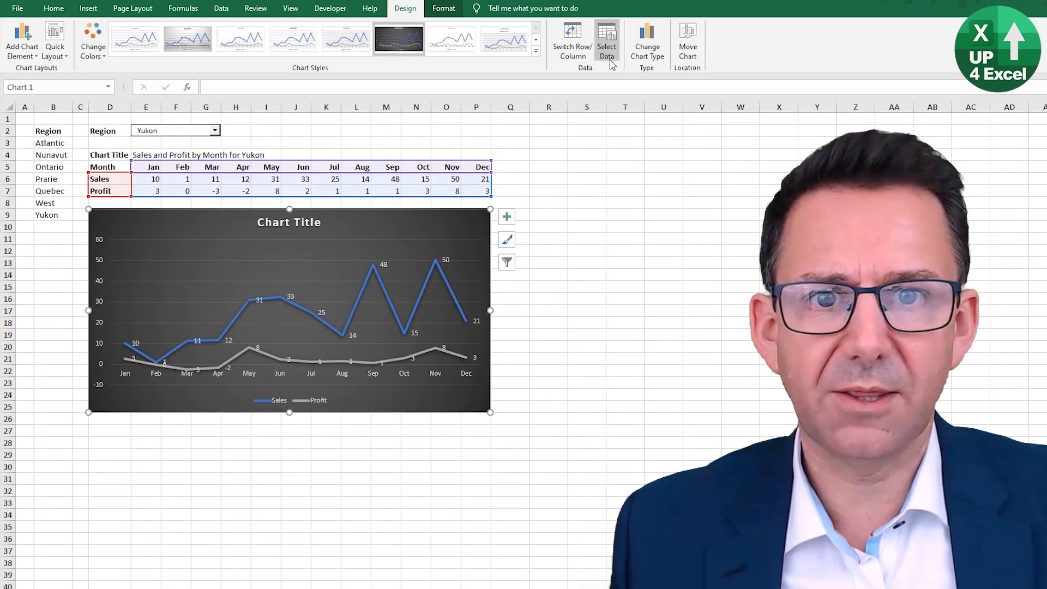
{"action": "left_click", "coordinate": [824, 64]}
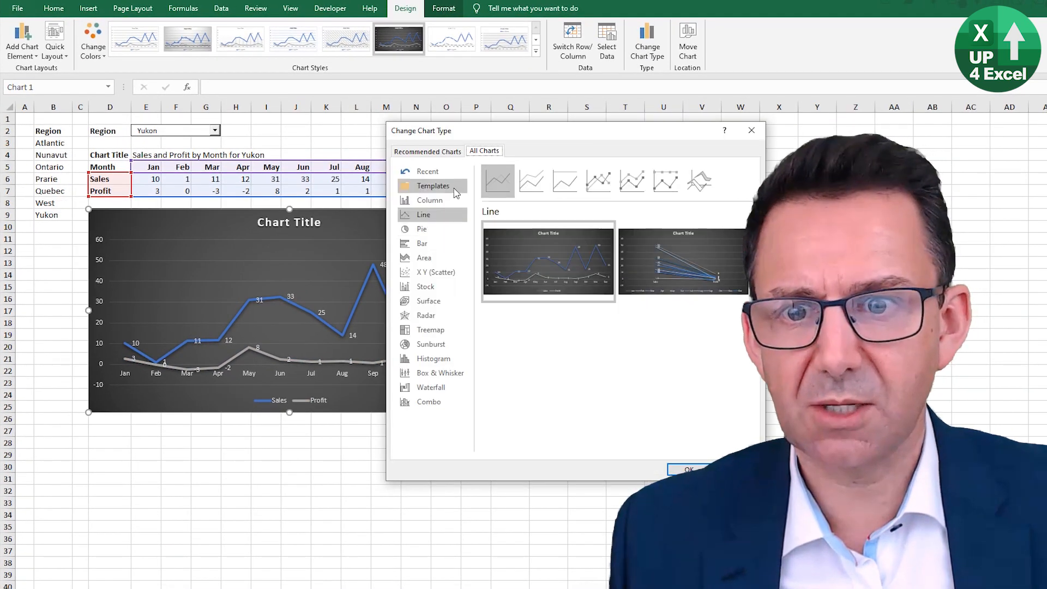
{"action": "left_click", "coordinate": [430, 200]}
{"action": "mouse_move", "coordinate": [567, 279]}
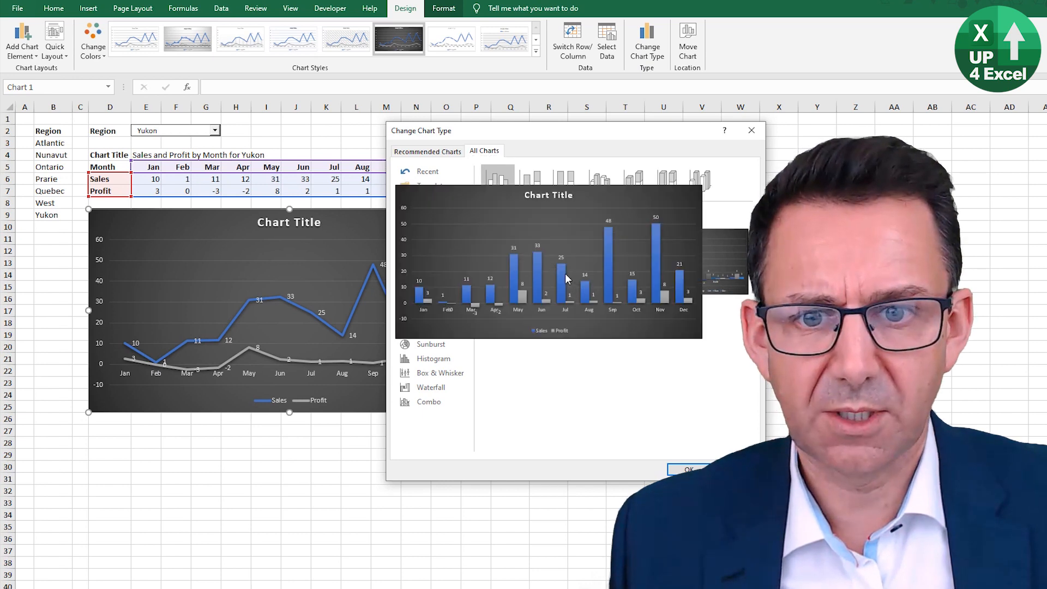
{"action": "left_click", "coordinate": [689, 469]}
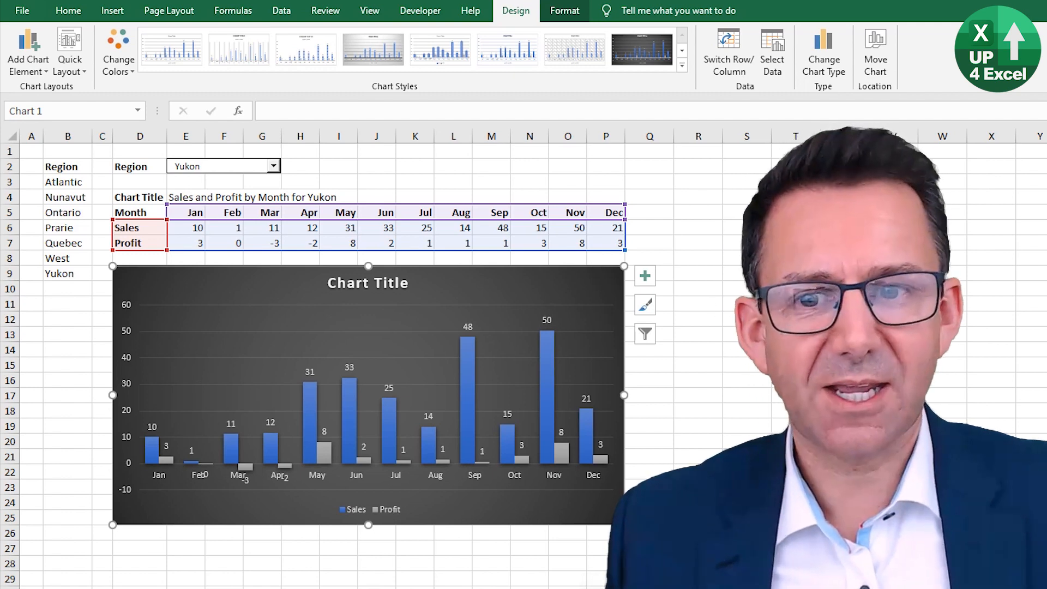
- Link the chart title to cell E4 with =Example!$E$4 and select E4 to show its title formula
{"action": "left_click", "coordinate": [372, 294]}
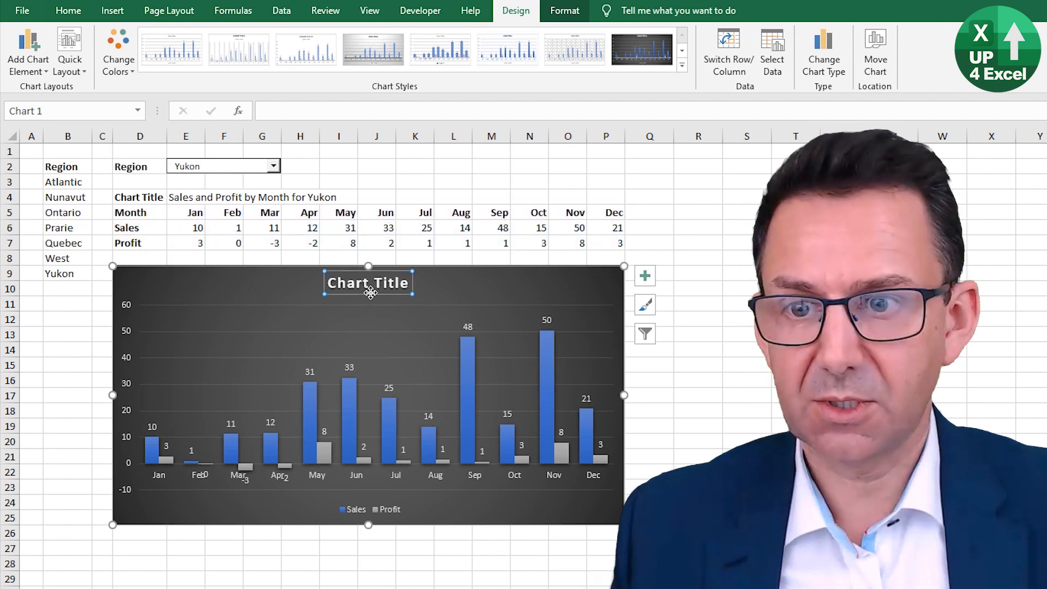
{"action": "type", "text": "="}
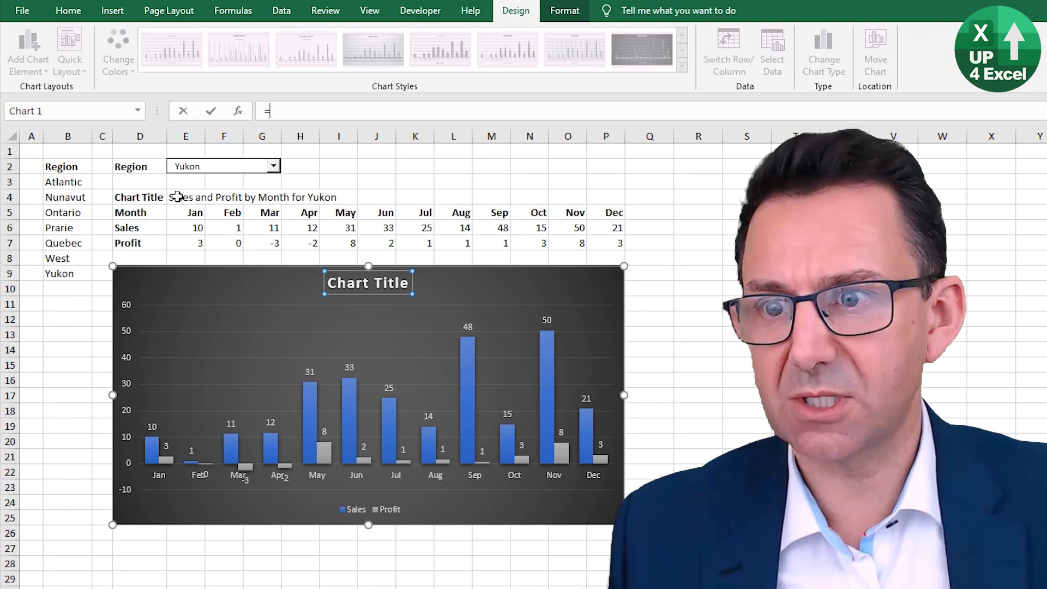
{"action": "left_click", "coordinate": [200, 202]}
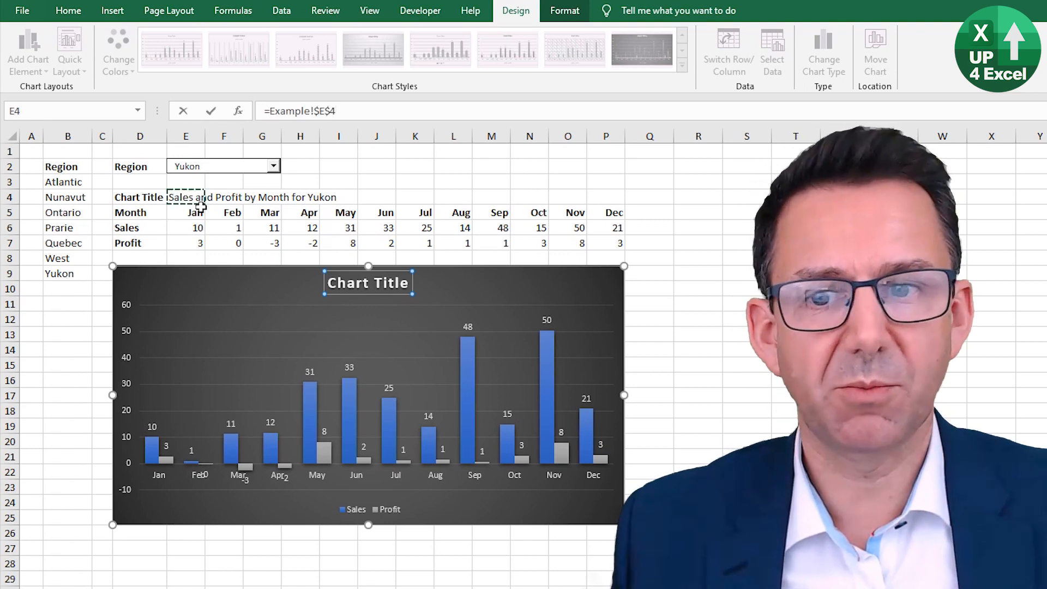
{"action": "key", "text": "Return"}
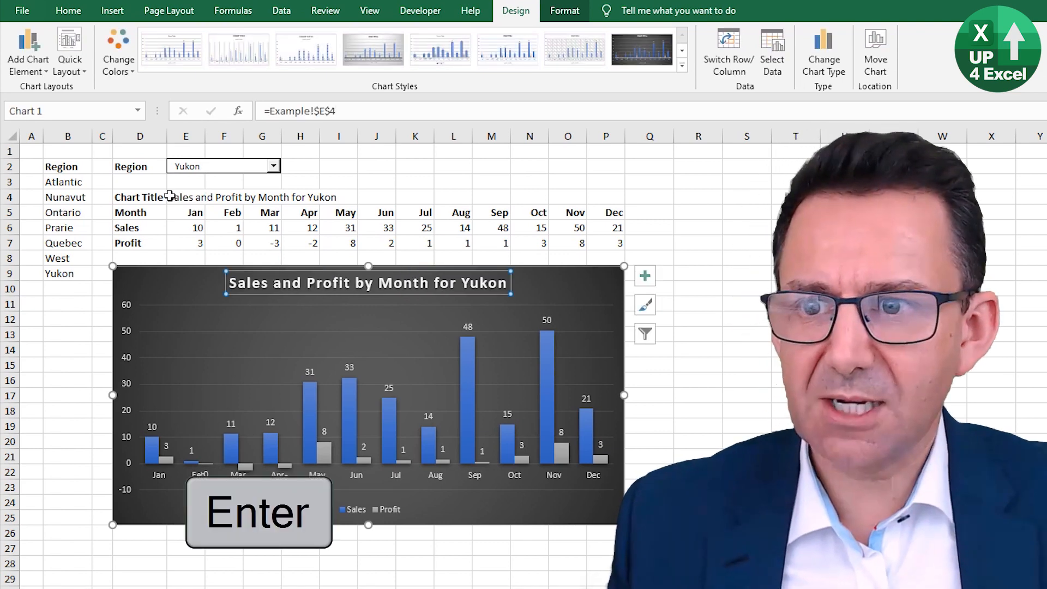
{"action": "left_click", "coordinate": [203, 198]}
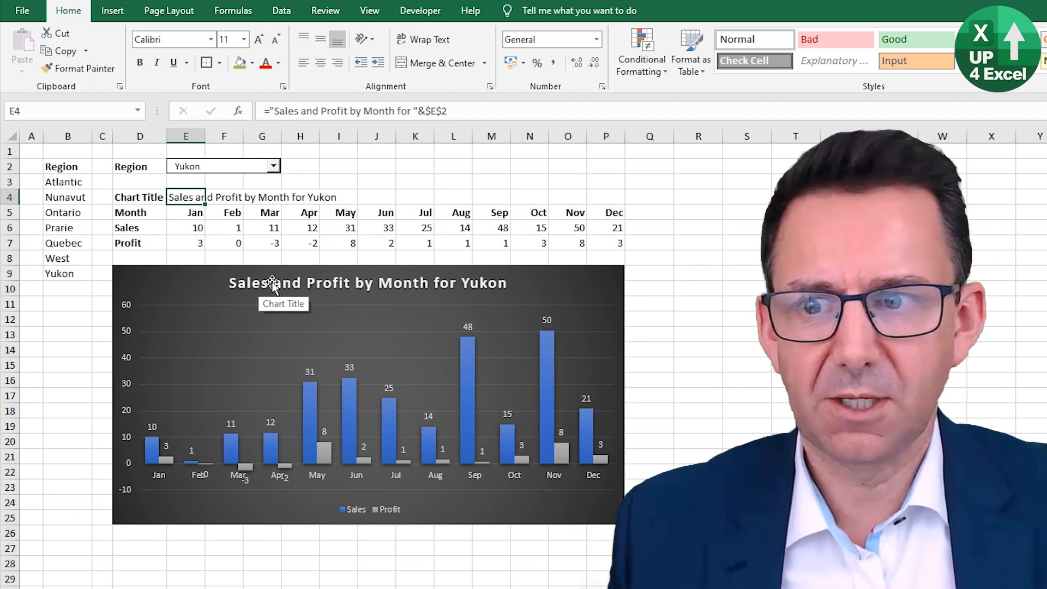
- Move the chart title to the chart's upper-left corner and delete the vertical axis
{"action": "left_click", "coordinate": [273, 284]}
{"action": "left_click_drag", "start_coordinate": [272, 284], "coordinate": [168, 282]}
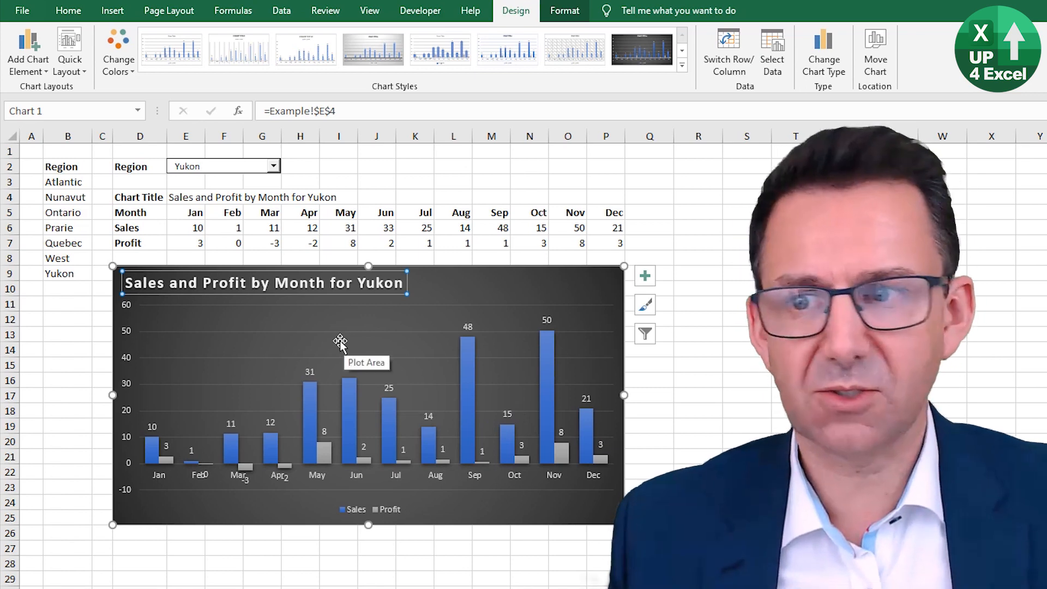
{"action": "key", "text": "Escape"}
{"action": "key", "text": "Escape"}
{"action": "left_click", "coordinate": [126, 334]}
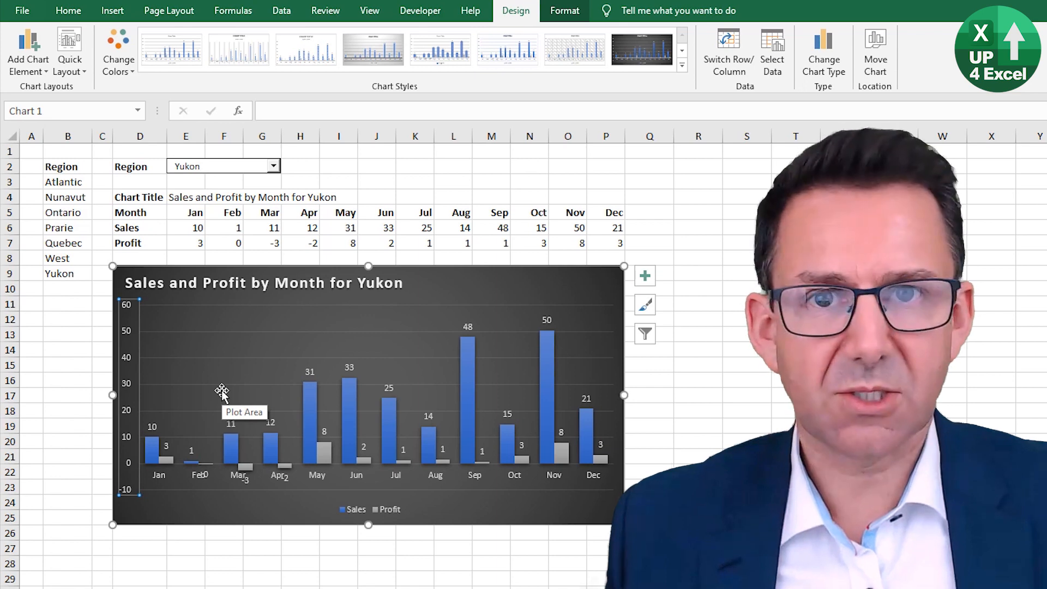
{"action": "key", "text": "Delete"}
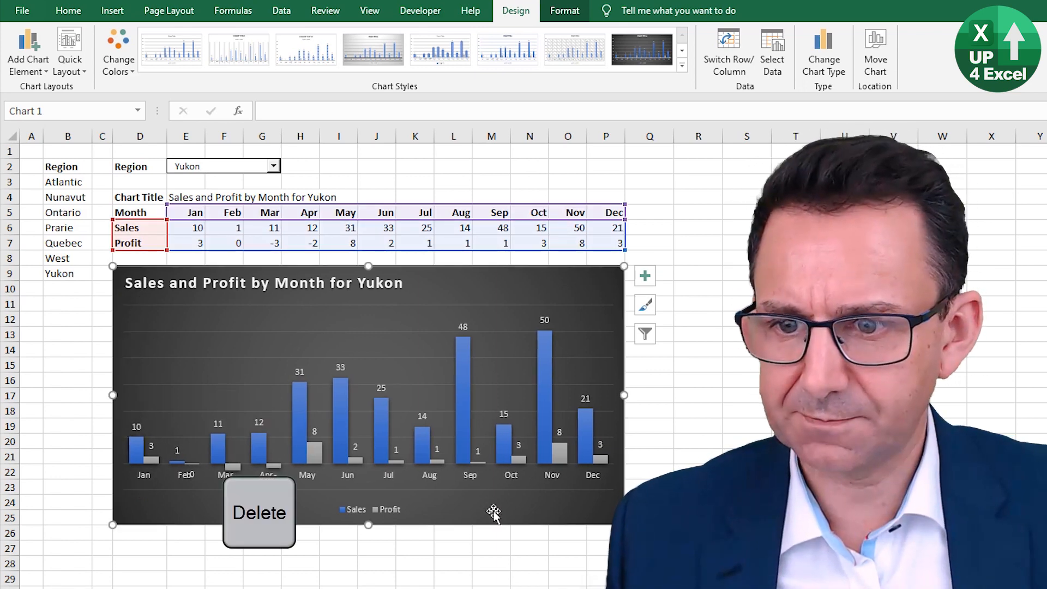
- Move the chart legend to the chart's upper-right corner and enlarge its text to size 11
{"action": "left_click", "coordinate": [380, 513]}
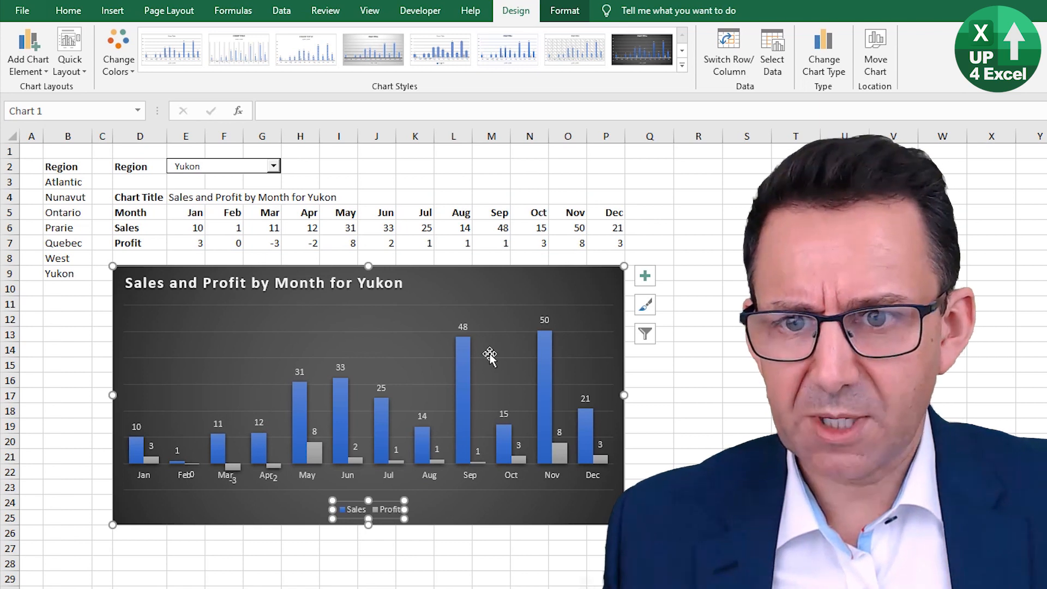
{"action": "left_click_drag", "start_coordinate": [388, 499], "coordinate": [596, 276]}
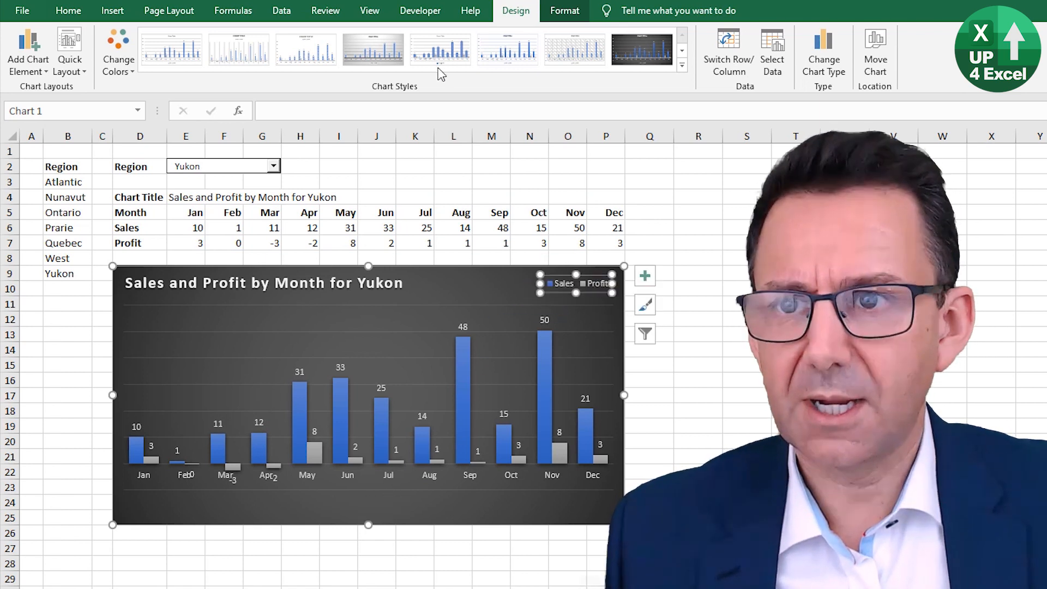
{"action": "left_click", "coordinate": [74, 15]}
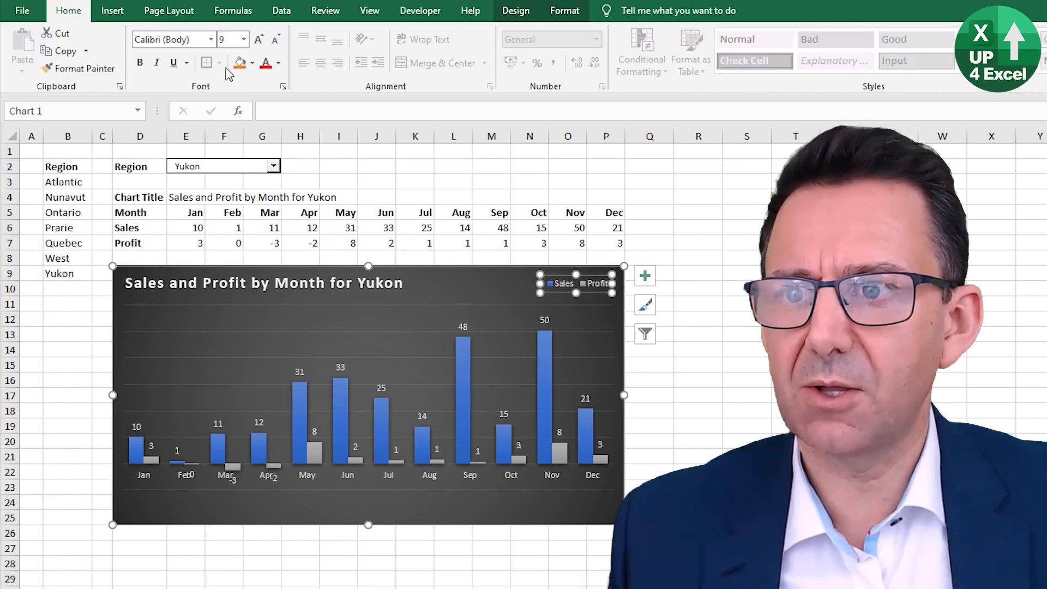
{"action": "left_click", "coordinate": [257, 39]}
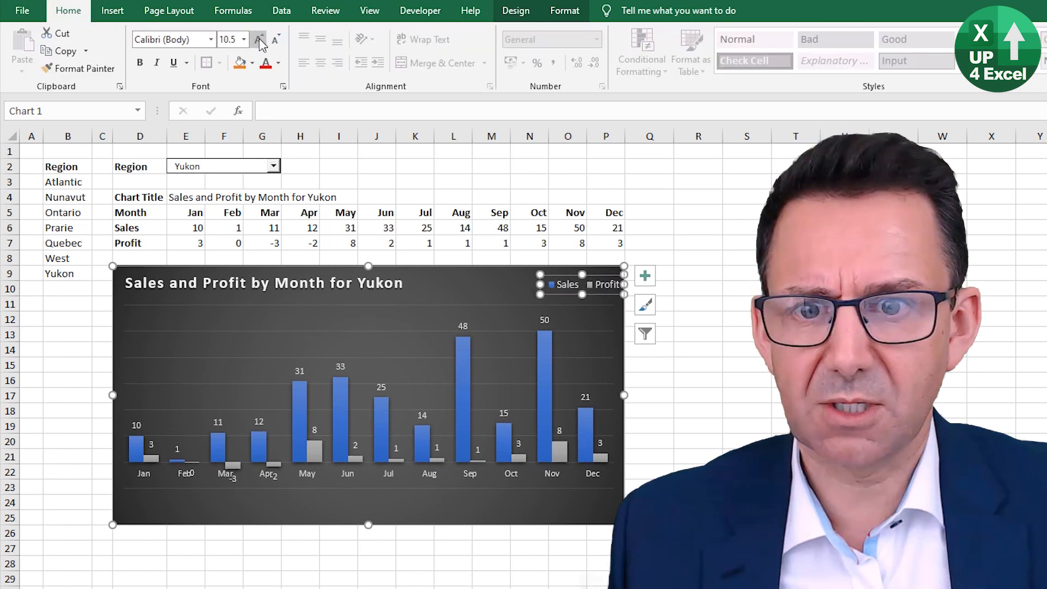
{"action": "left_click", "coordinate": [258, 39]}
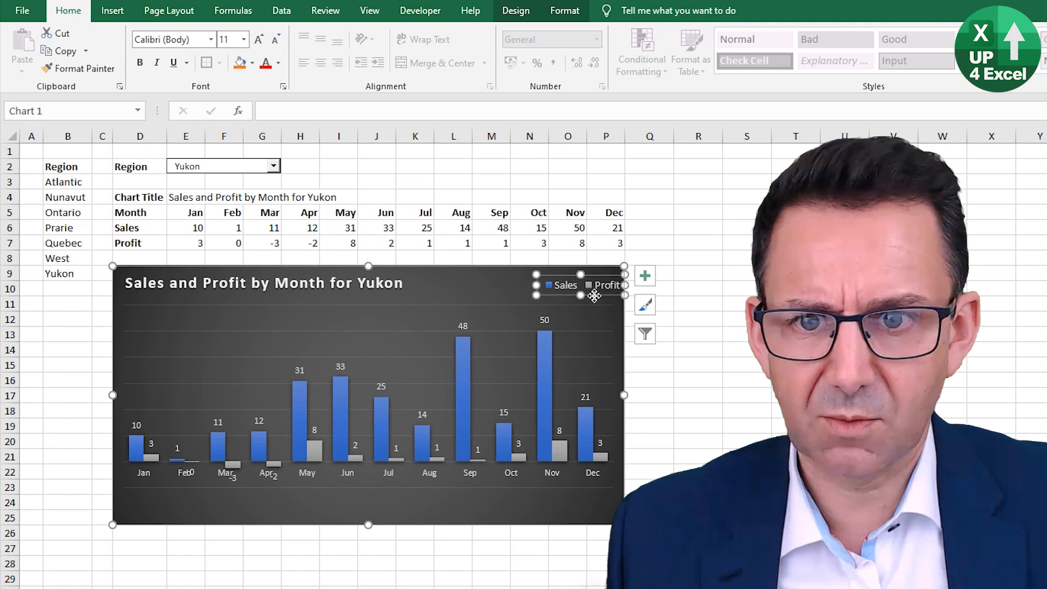
- Increase the chart title's font size to 18
{"action": "left_click", "coordinate": [393, 283]}
{"action": "left_click", "coordinate": [258, 39]}
{"action": "left_click", "coordinate": [258, 39]}
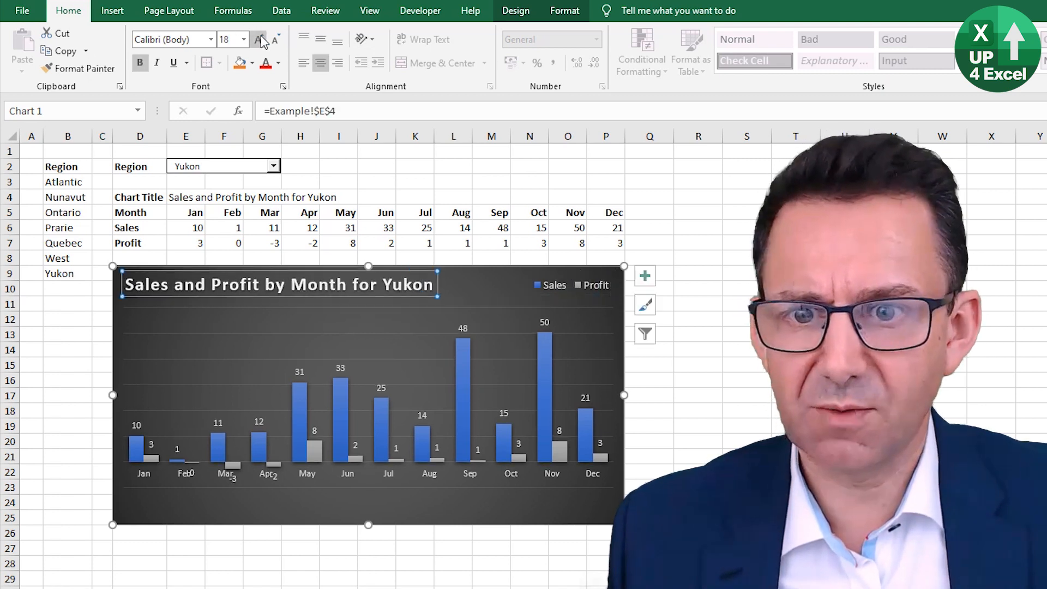
- Enlarge the legend text to size 14 and shift the legend slightly back inside the chart's upper-right corner
{"action": "left_click", "coordinate": [558, 281]}
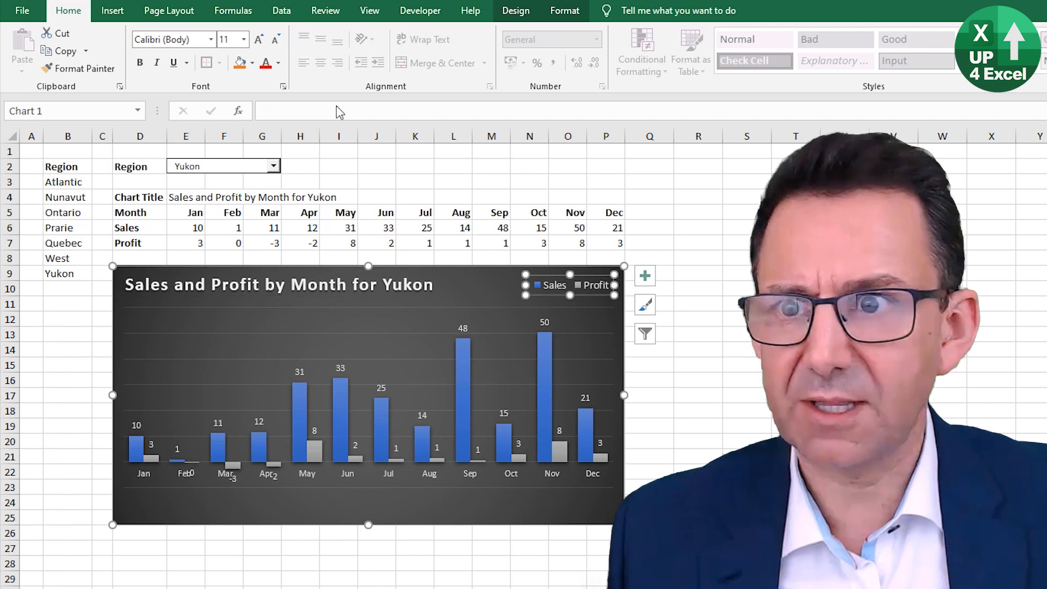
{"action": "left_click", "coordinate": [259, 39]}
{"action": "left_click", "coordinate": [258, 39]}
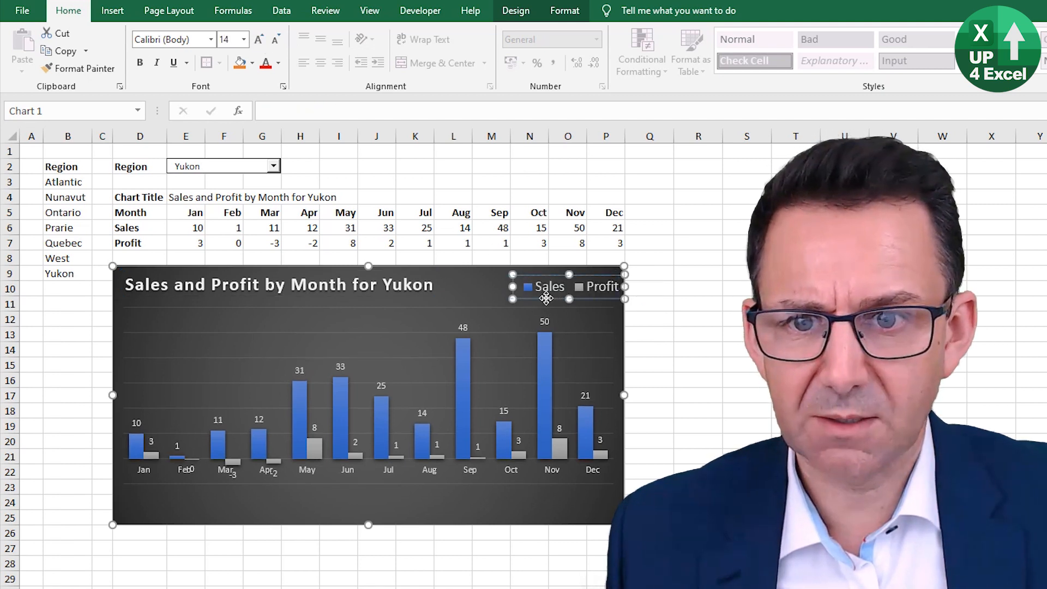
{"action": "left_click_drag", "start_coordinate": [547, 298], "coordinate": [538, 295]}
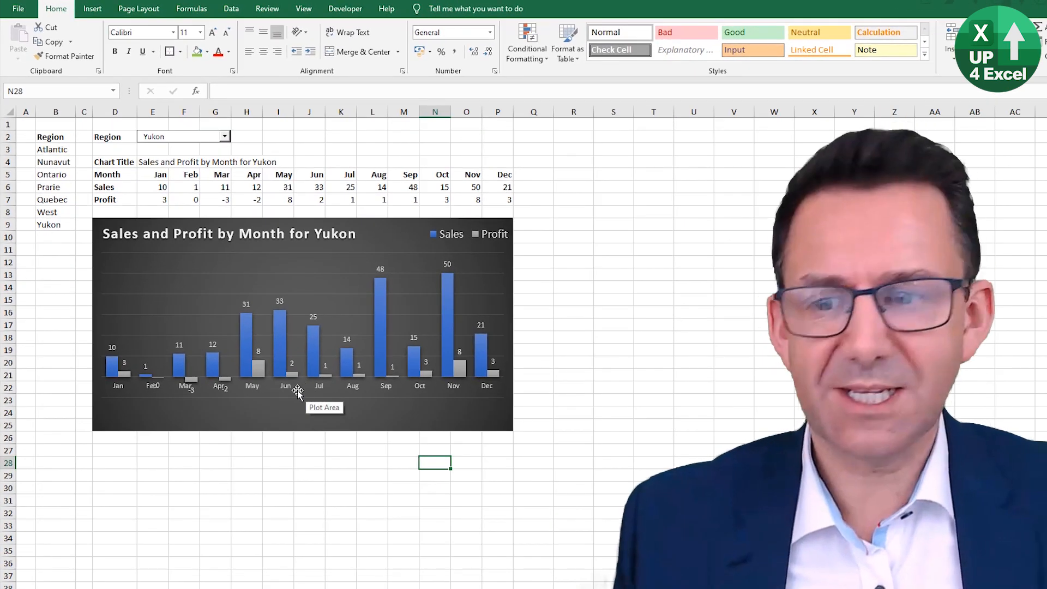
{"action": "left_click", "coordinate": [352, 475]}
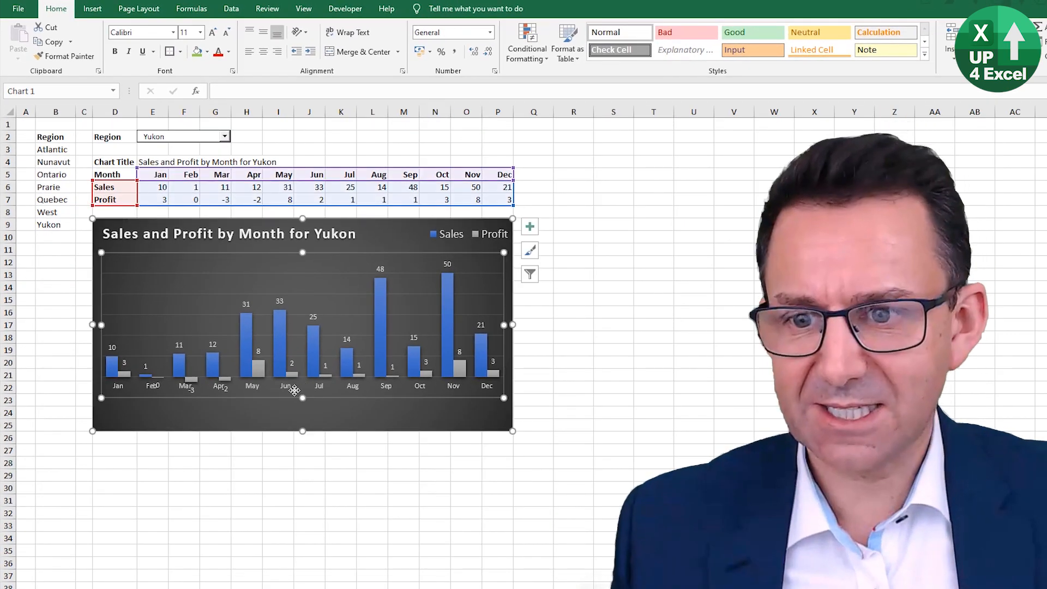
{"action": "left_click", "coordinate": [247, 390]}
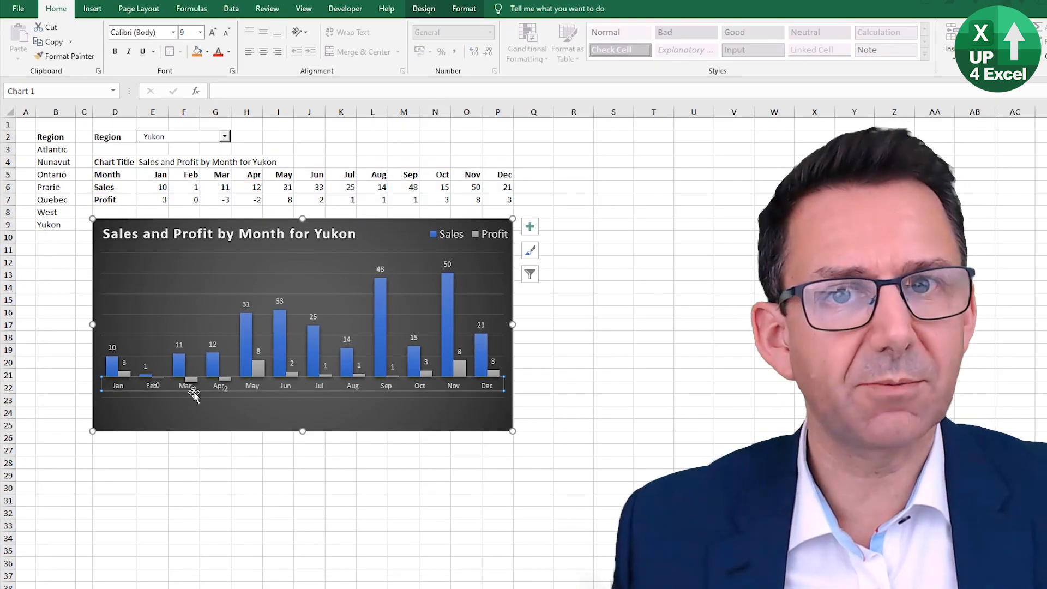
{"action": "right_click", "coordinate": [209, 391]}
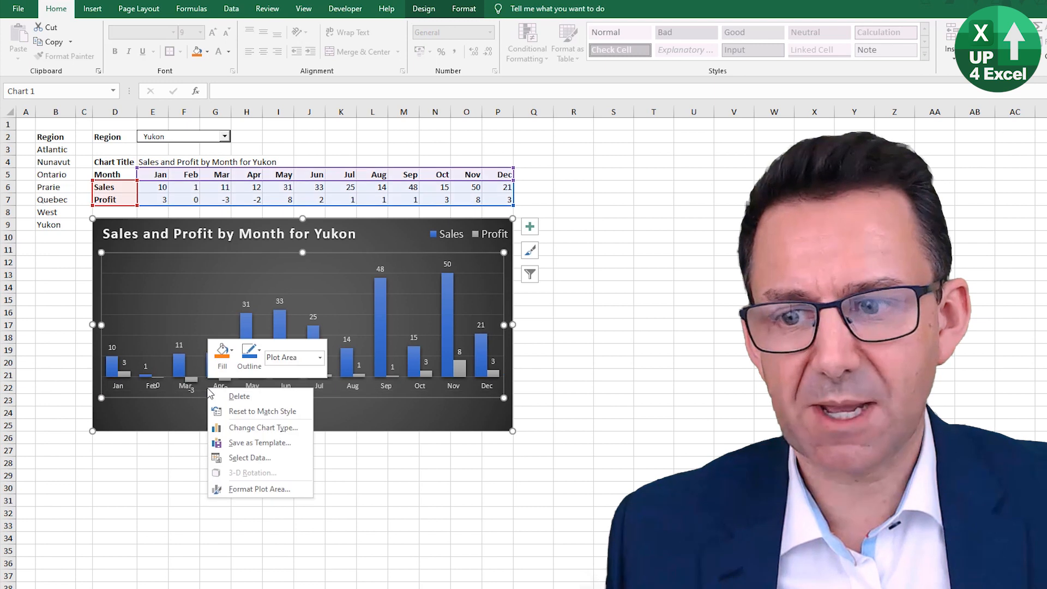
{"action": "left_click", "coordinate": [201, 388]}
{"action": "left_click", "coordinate": [196, 387]}
{"action": "left_click", "coordinate": [210, 389]}
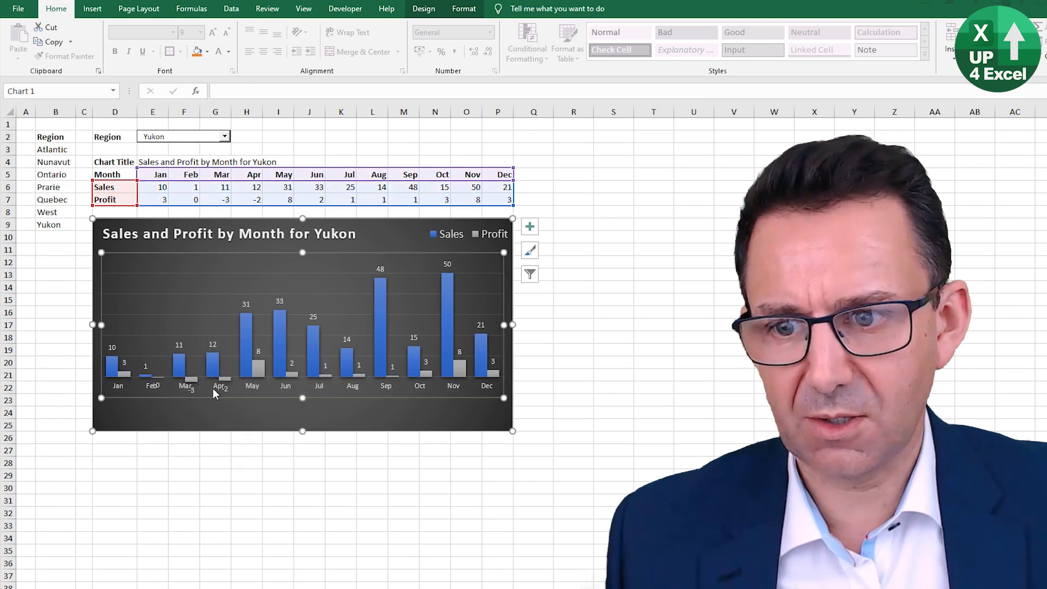
{"action": "left_click", "coordinate": [223, 389]}
{"action": "right_click", "coordinate": [228, 391]}
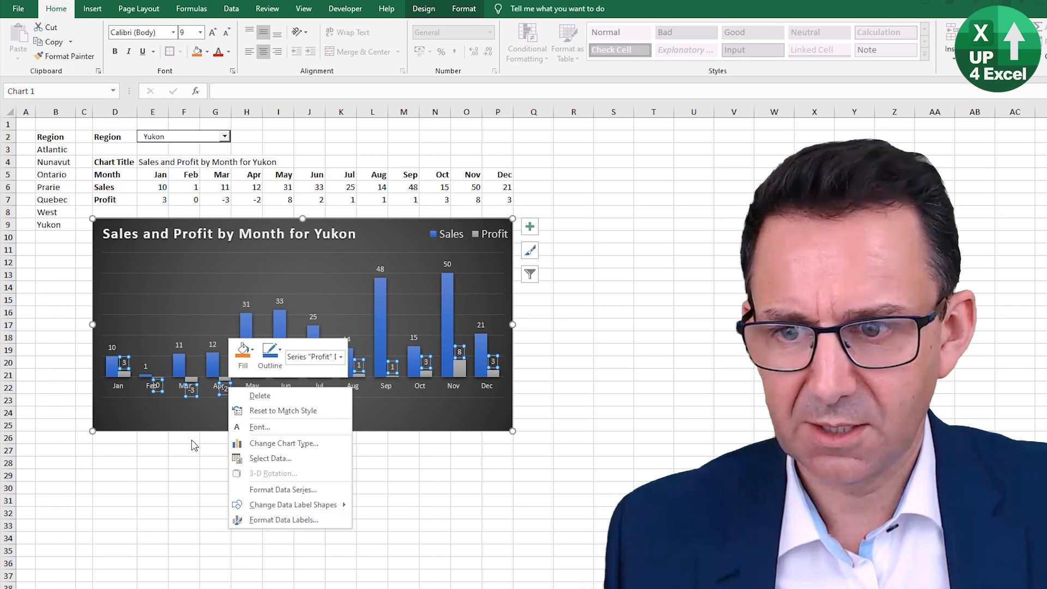
{"action": "left_click", "coordinate": [188, 413]}
{"action": "left_click", "coordinate": [262, 412]}
- Set the label position of the horizontal month axis to Low and close the axis formatting options
{"action": "left_click", "coordinate": [254, 387]}
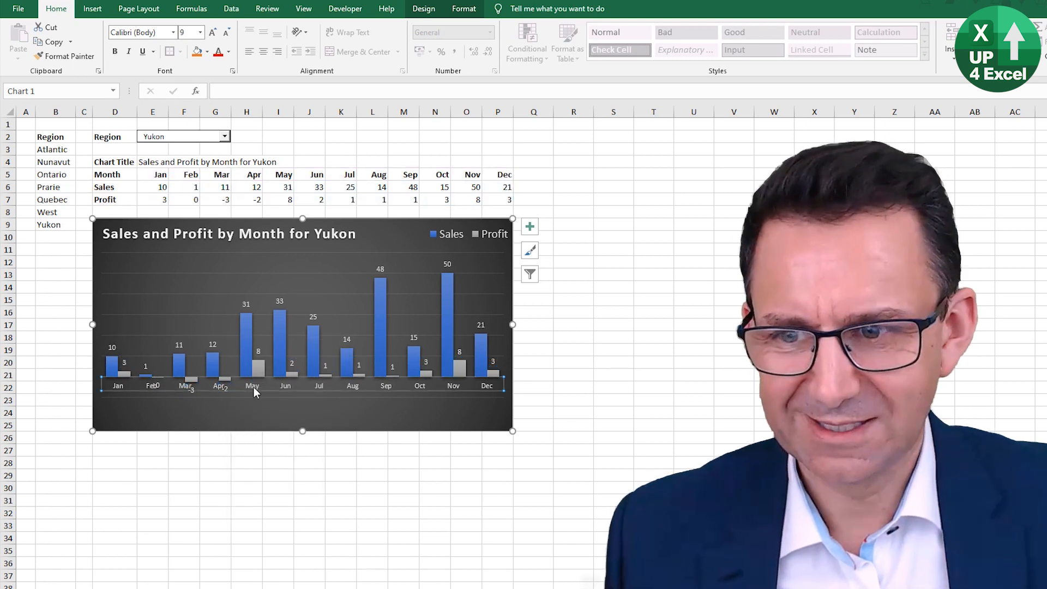
{"action": "right_click", "coordinate": [253, 388]}
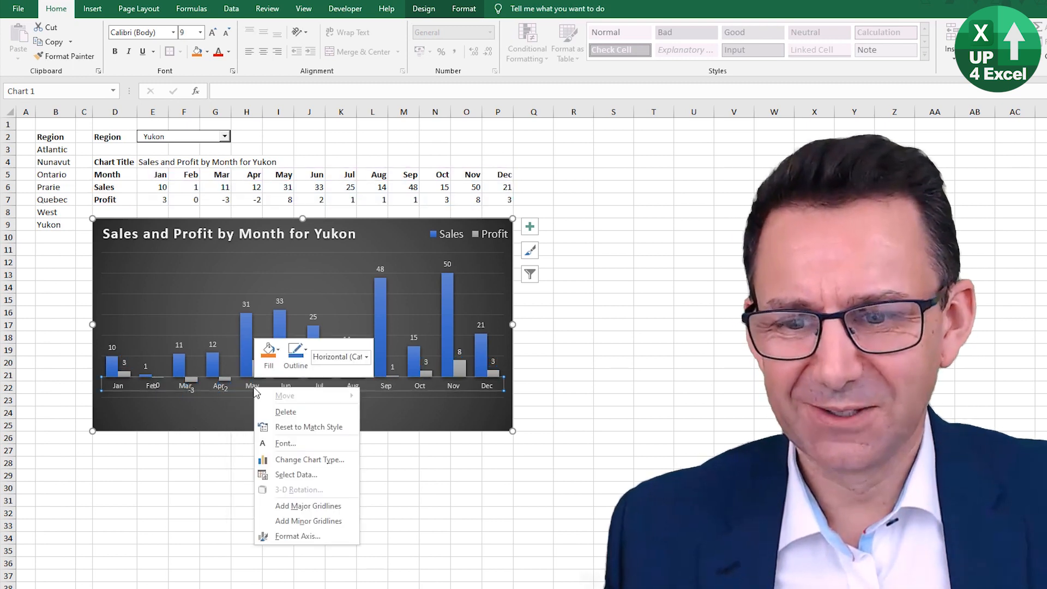
{"action": "left_click", "coordinate": [309, 535]}
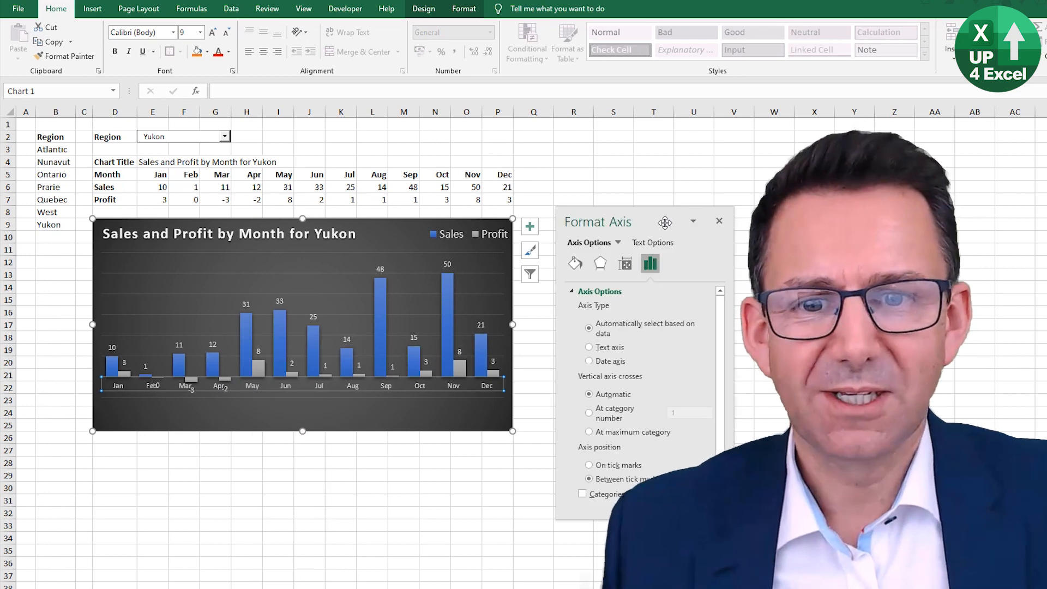
{"action": "left_click_drag", "start_coordinate": [668, 223], "coordinate": [152, 277]}
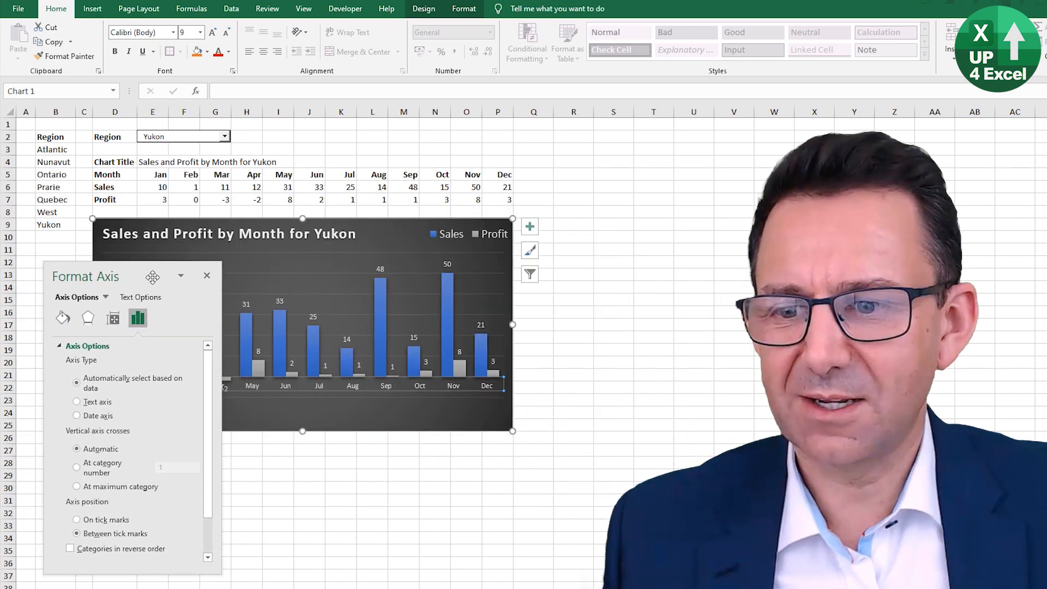
{"action": "left_click", "coordinate": [464, 9]}
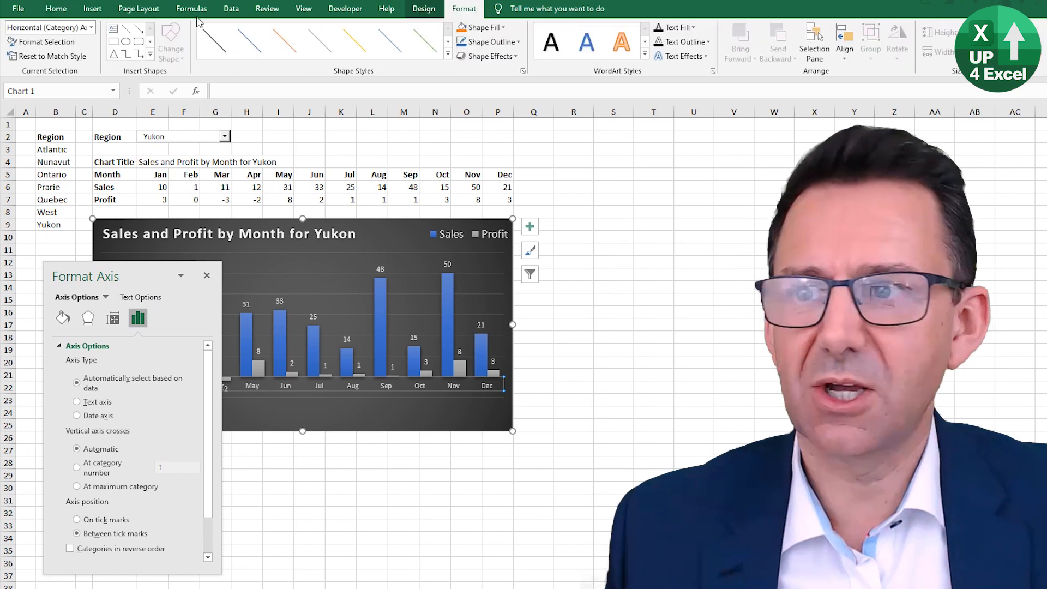
{"action": "left_click", "coordinate": [91, 29]}
{"action": "left_click", "coordinate": [91, 28]}
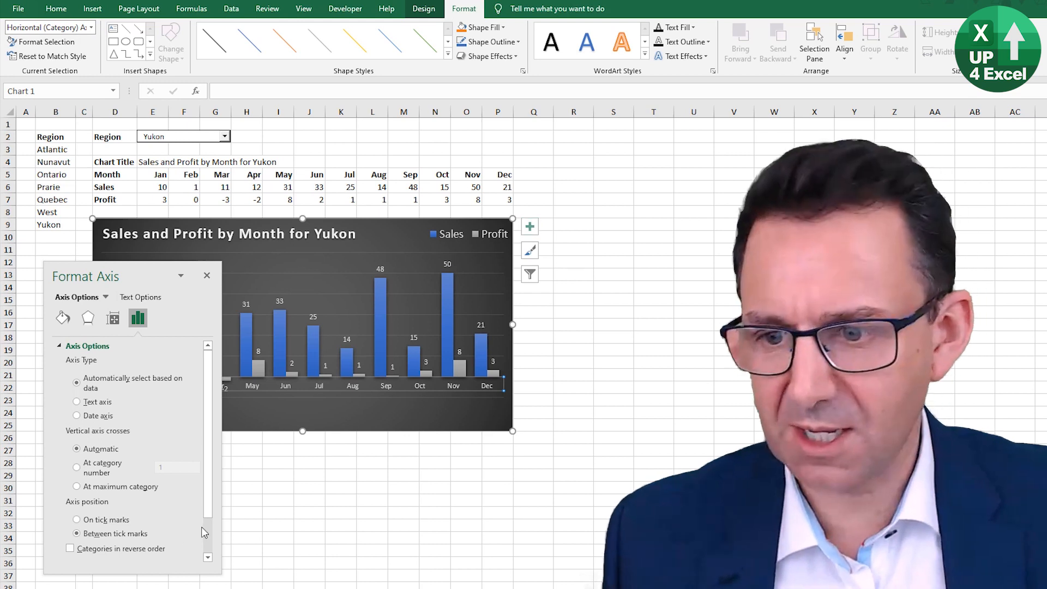
{"action": "left_click_drag", "start_coordinate": [205, 480], "coordinate": [208, 546]}
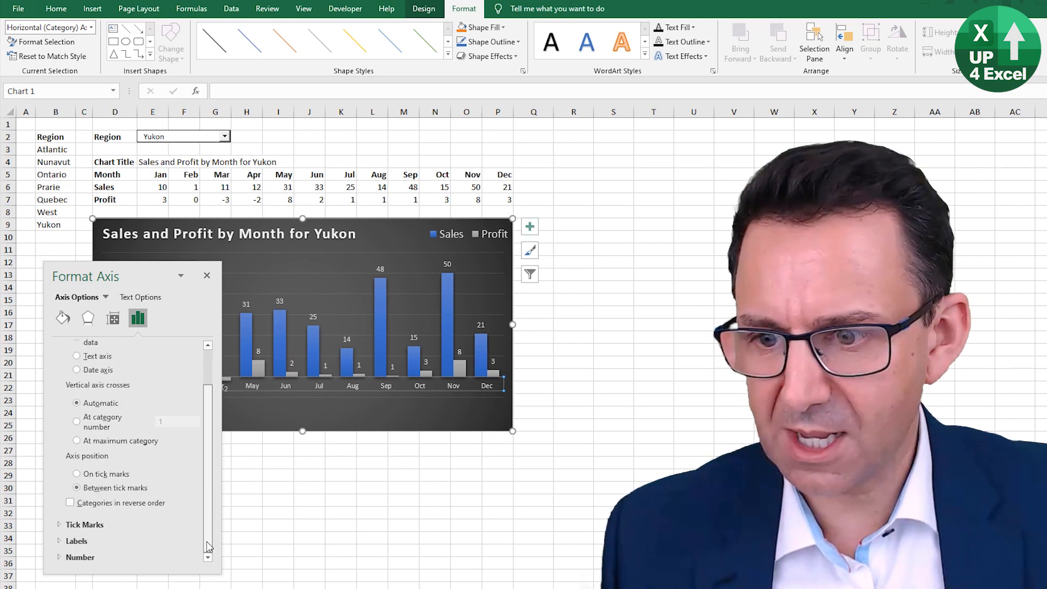
{"action": "left_click", "coordinate": [61, 542]}
{"action": "scroll", "coordinate": [207, 551], "scroll_direction": "down", "scroll_amount": 3}
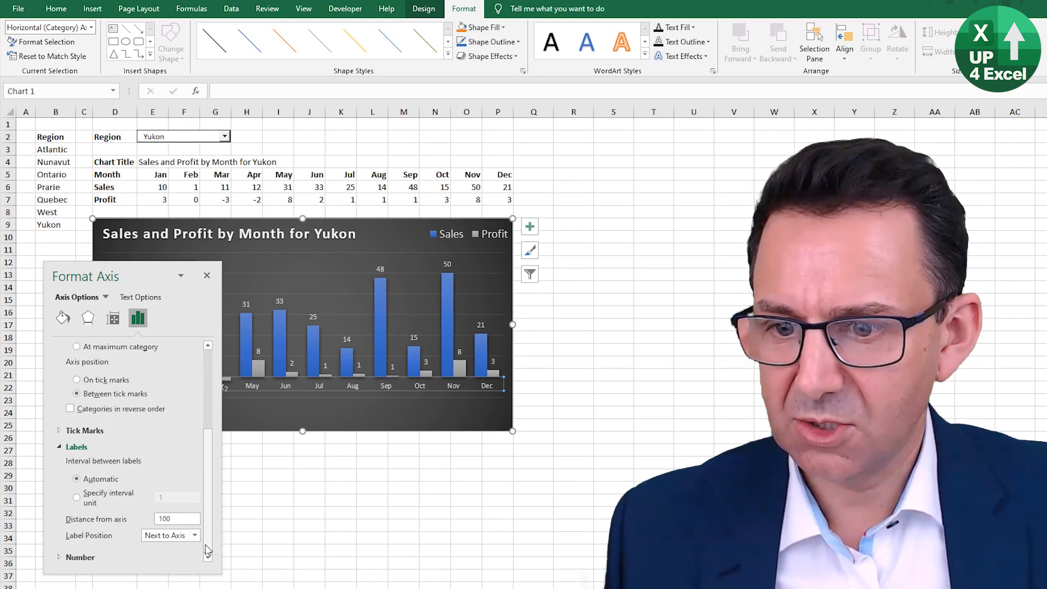
{"action": "left_click", "coordinate": [193, 536]}
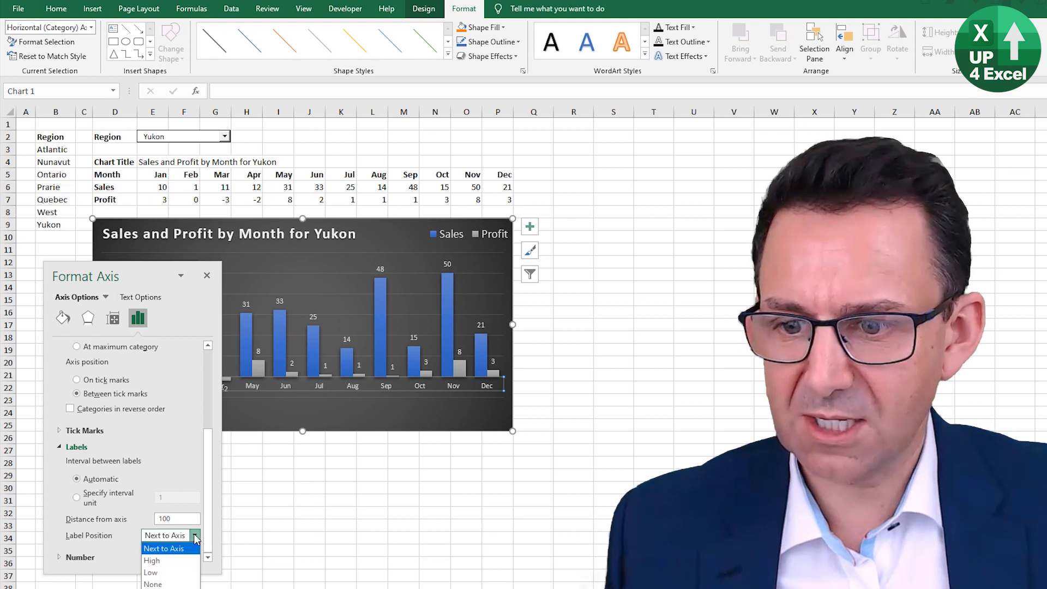
{"action": "left_click", "coordinate": [166, 573]}
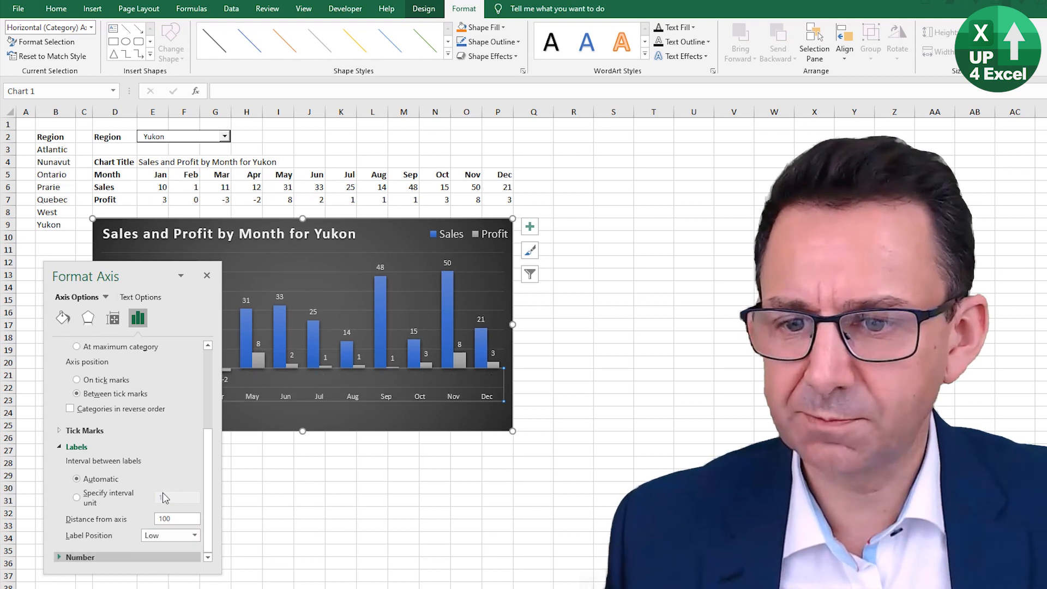
{"action": "left_click", "coordinate": [207, 275]}
- Enlarge the plot area downwards to fill the empty space under the months and slightly upwards towards the title
{"action": "left_click", "coordinate": [293, 380]}
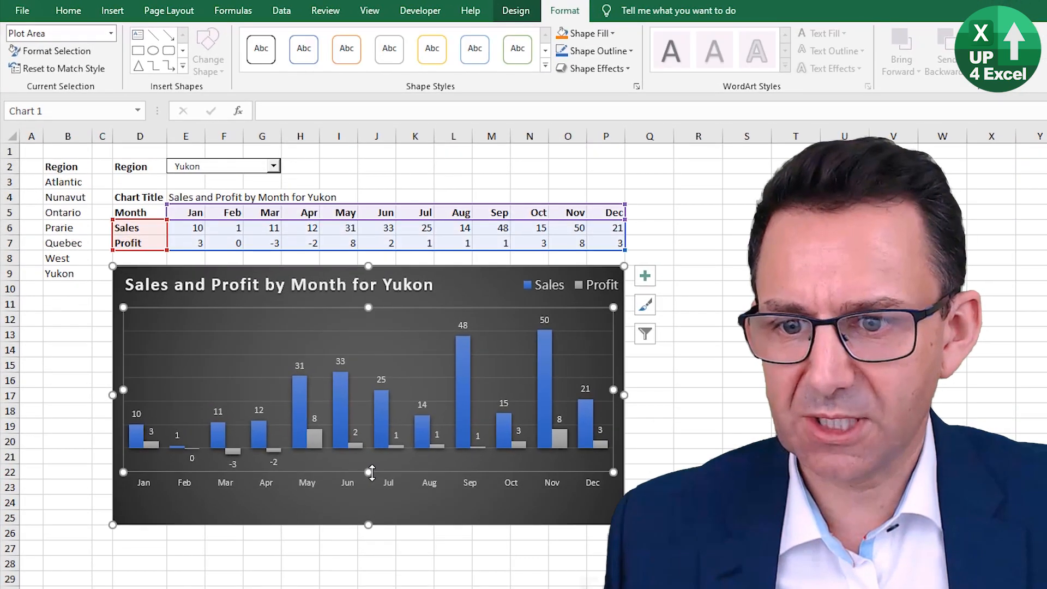
{"action": "left_click_drag", "start_coordinate": [371, 473], "coordinate": [377, 502]}
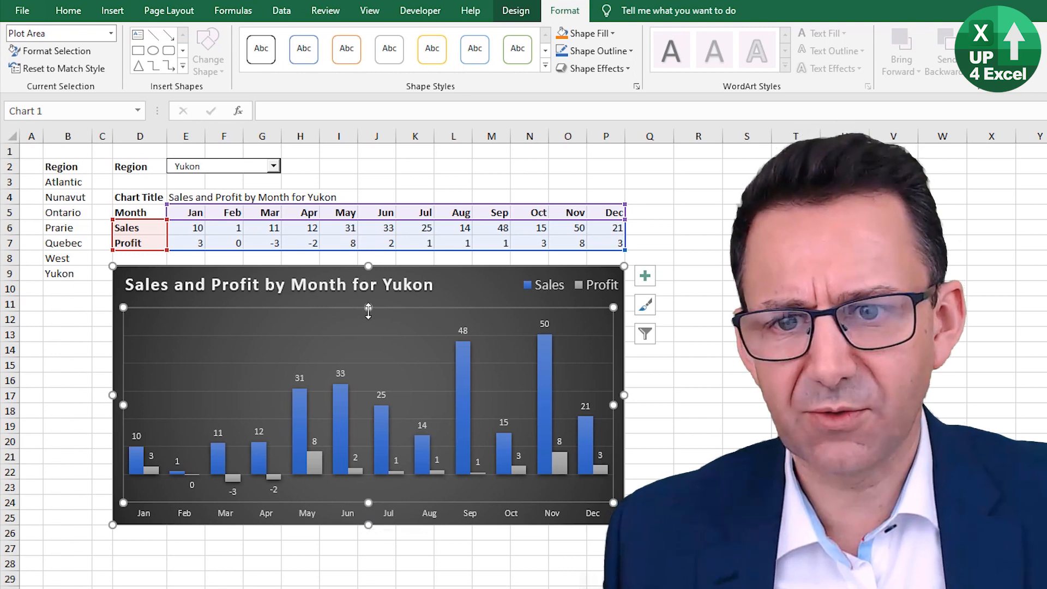
{"action": "left_click_drag", "start_coordinate": [368, 311], "coordinate": [368, 307]}
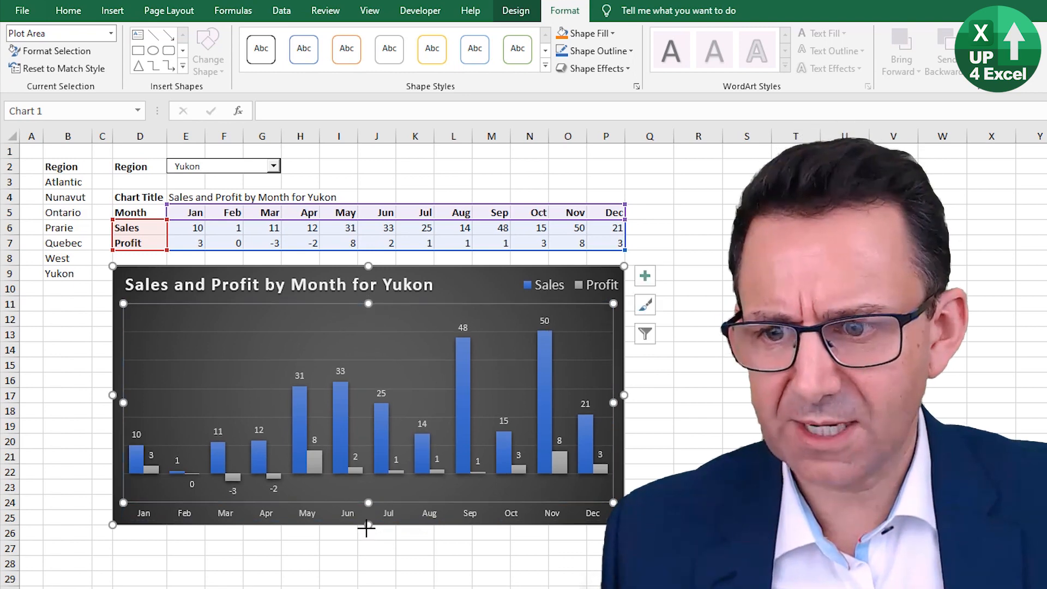
- Extend the chart down to the bottom of row 27 and make the month axis labels bold
{"action": "left_click_drag", "start_coordinate": [366, 528], "coordinate": [366, 556]}
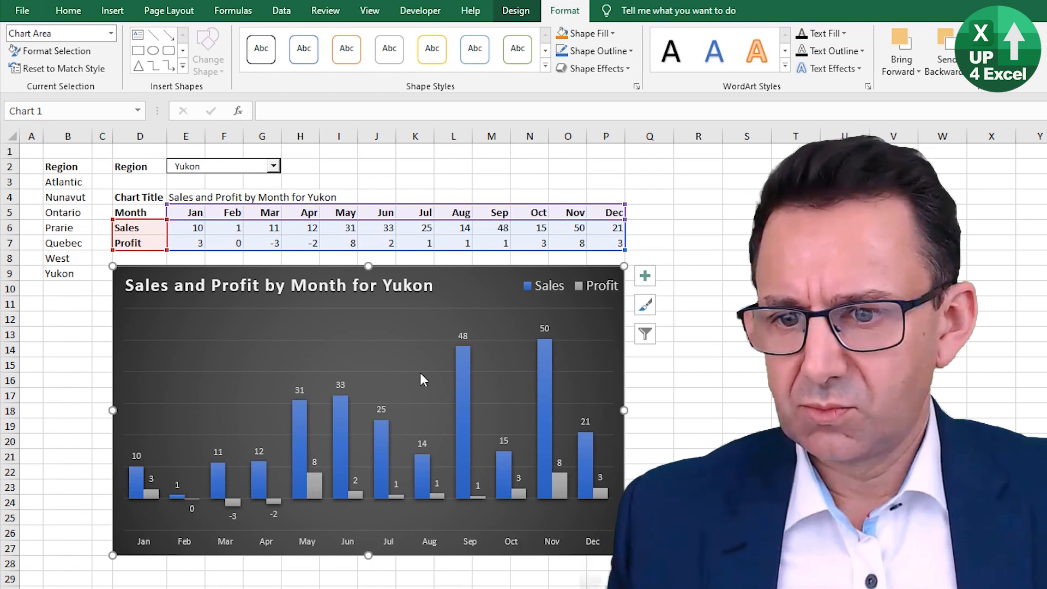
{"action": "left_click", "coordinate": [469, 543]}
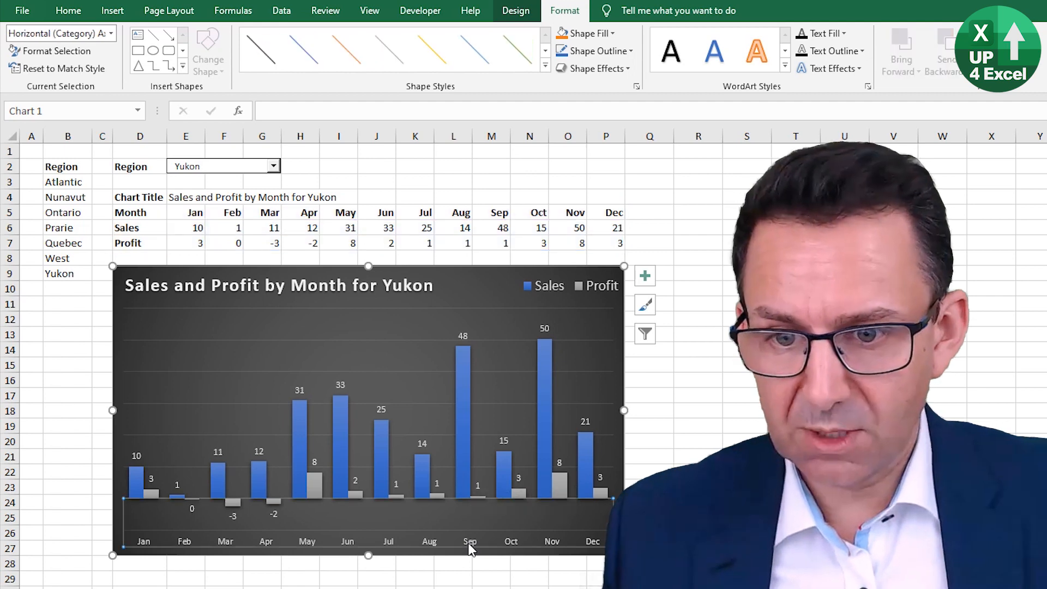
{"action": "key", "text": "ctrl+b"}
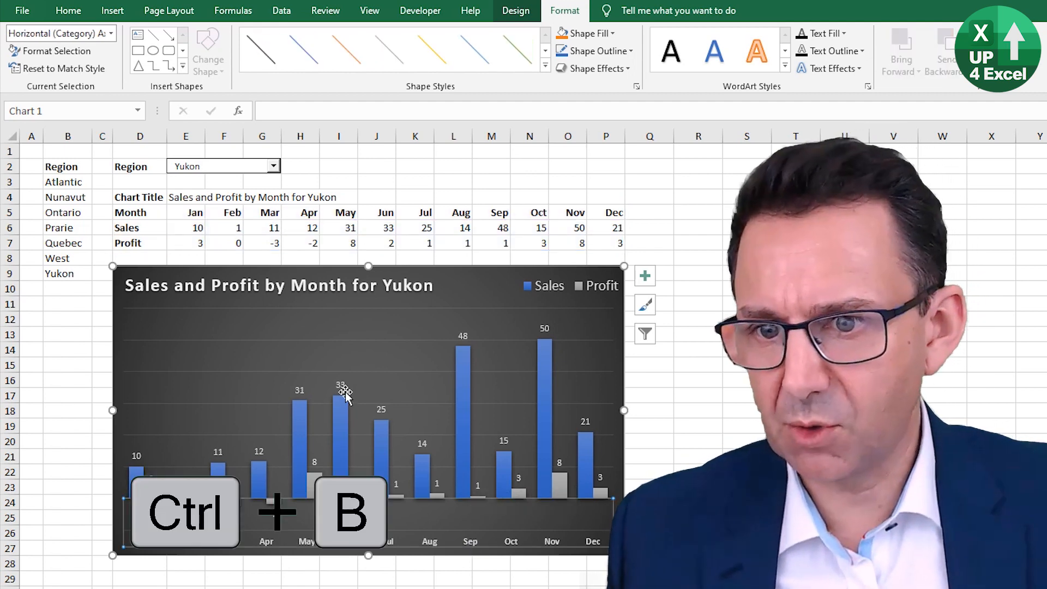
- Set the Sales columns' series overlap to 10% and their gap width to 25%
{"action": "left_click", "coordinate": [343, 440]}
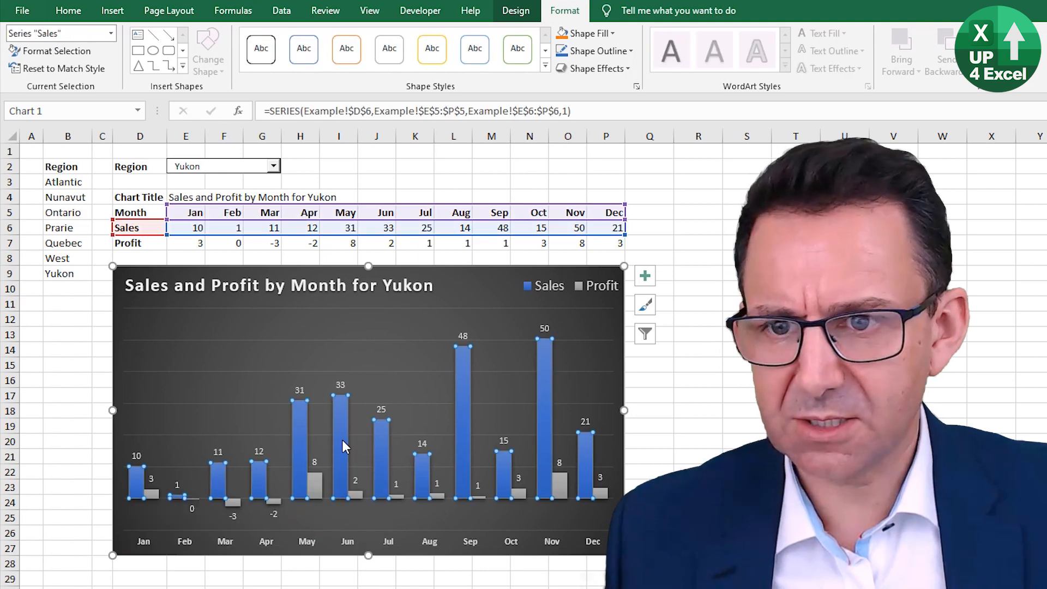
{"action": "right_click", "coordinate": [343, 441]}
{"action": "left_click", "coordinate": [398, 582]}
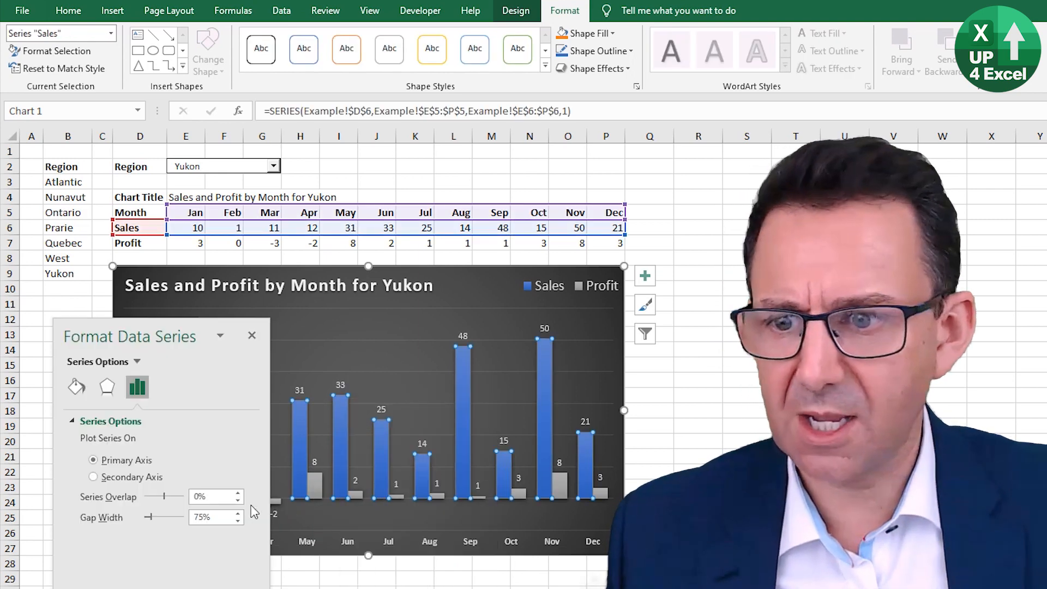
{"action": "left_click", "coordinate": [190, 497]}
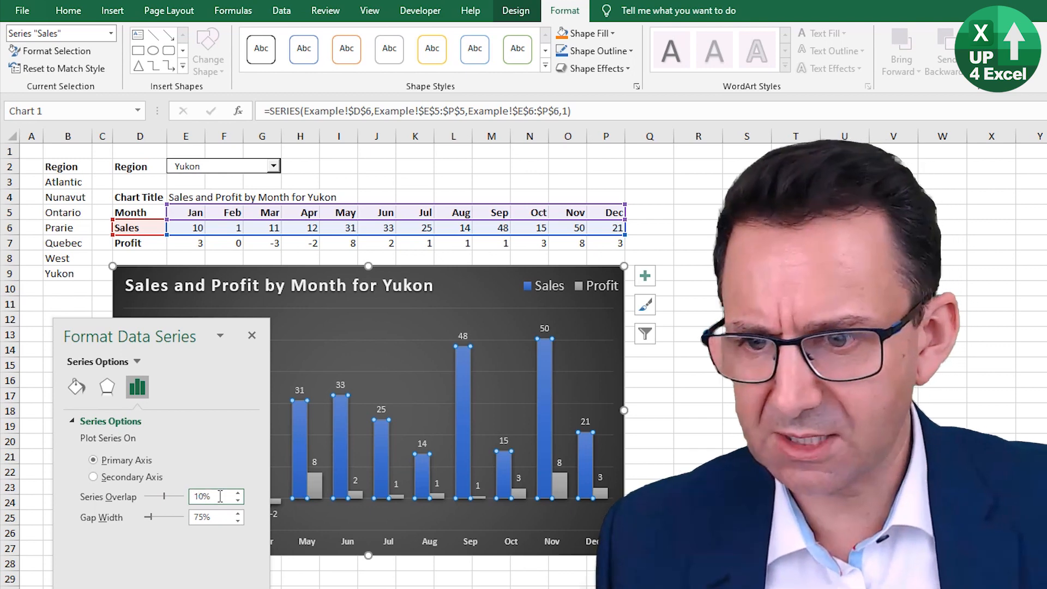
{"action": "left_click", "coordinate": [192, 522]}
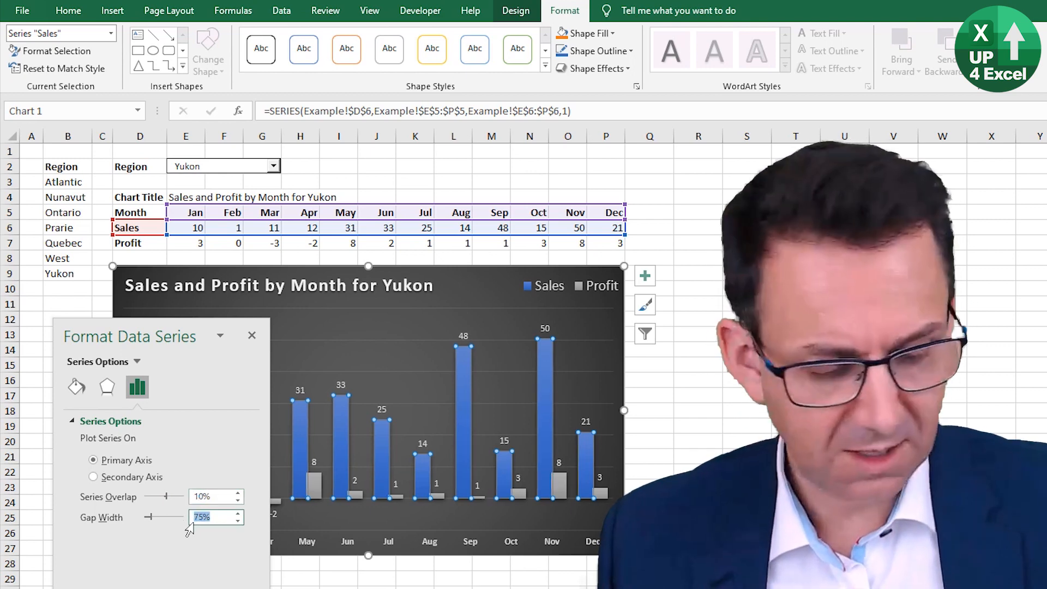
{"action": "type", "text": "25"}
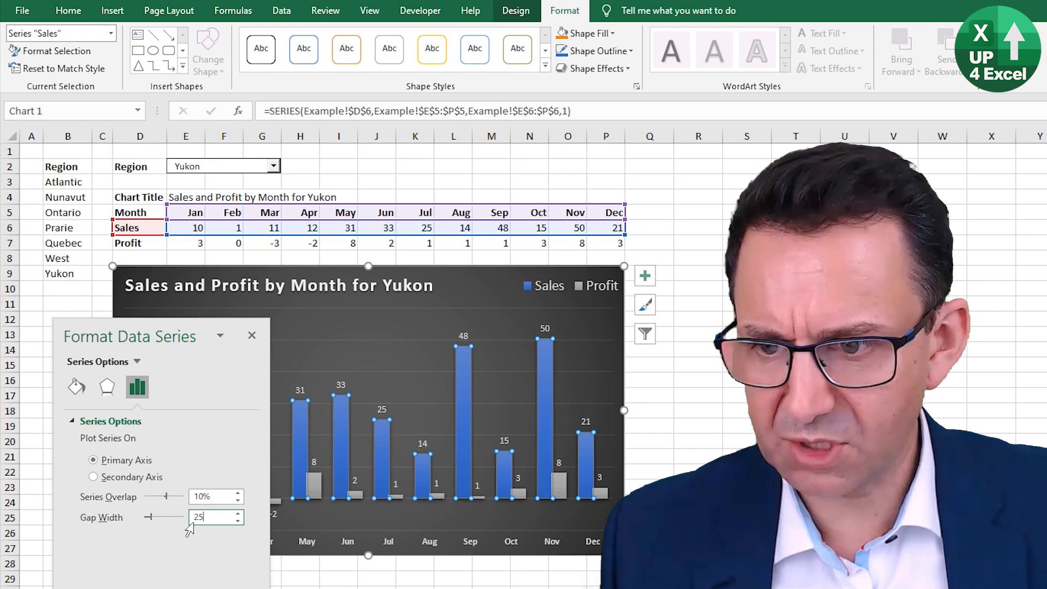
{"action": "key", "text": "Tab"}
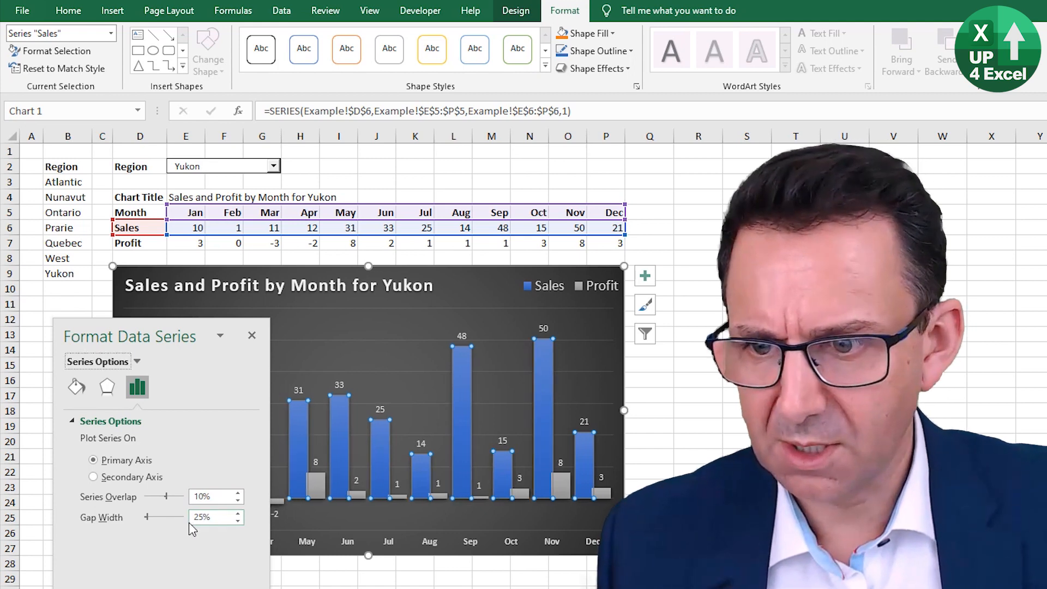
- Change the Sales columns' series overlap to -10% and leave the series formatting options
{"action": "left_click", "coordinate": [197, 498]}
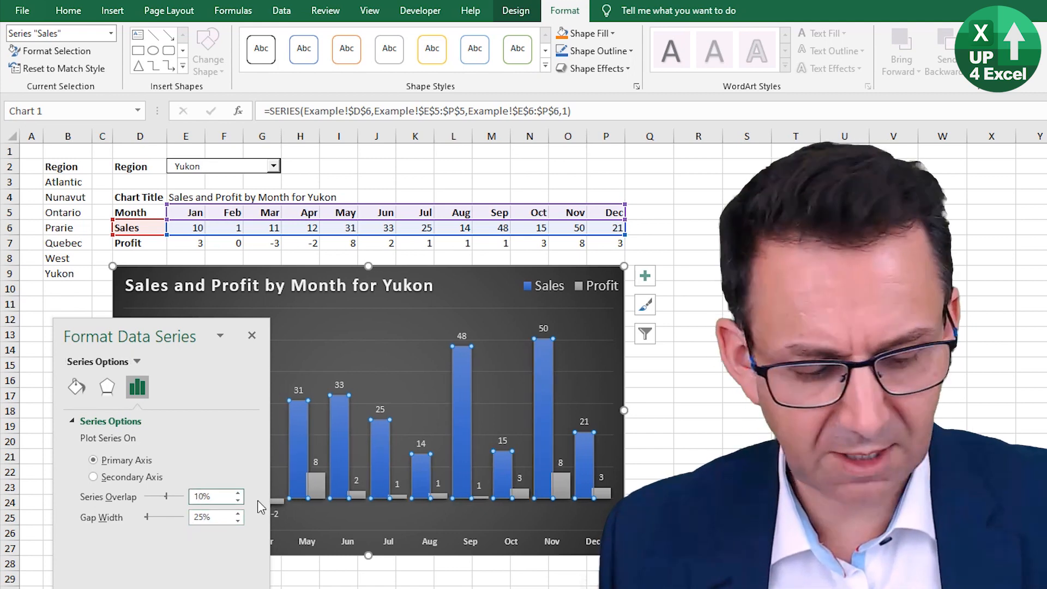
{"action": "type", "text": "-"}
{"action": "key", "text": "Tab"}
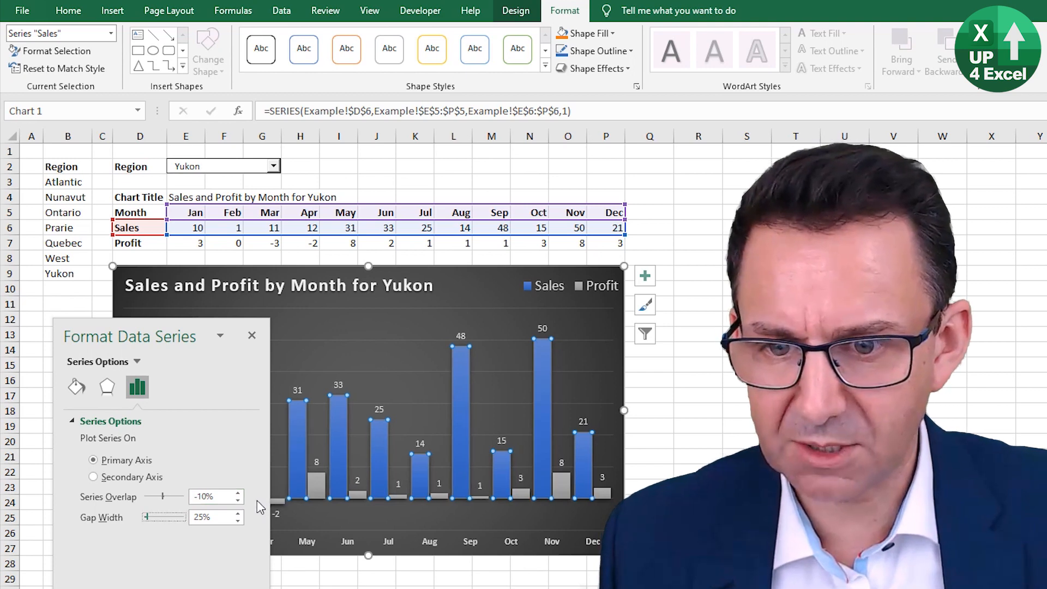
{"action": "left_click", "coordinate": [372, 511]}
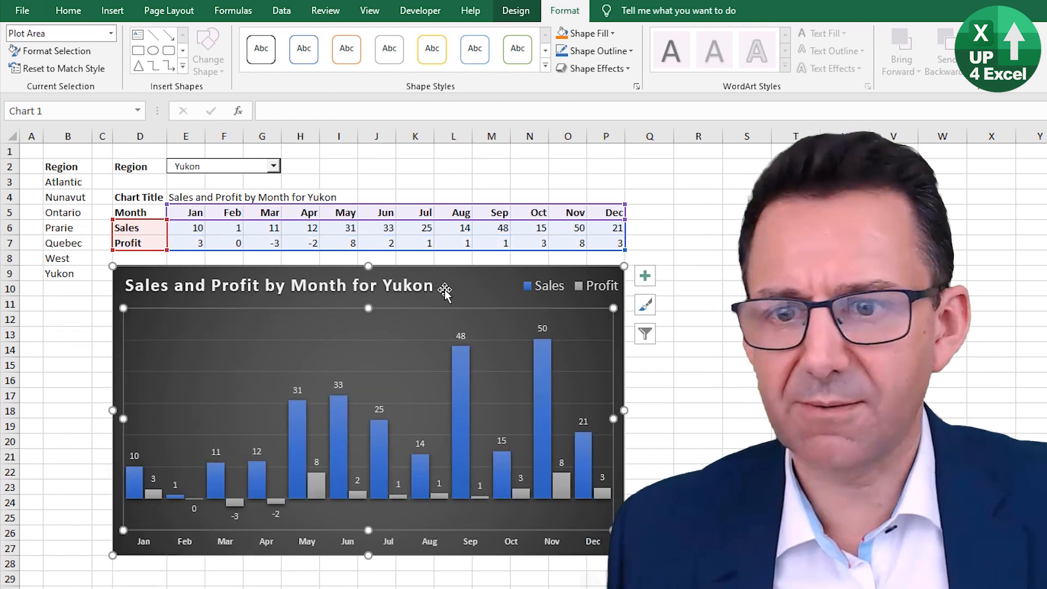
{"action": "left_click", "coordinate": [466, 293]}
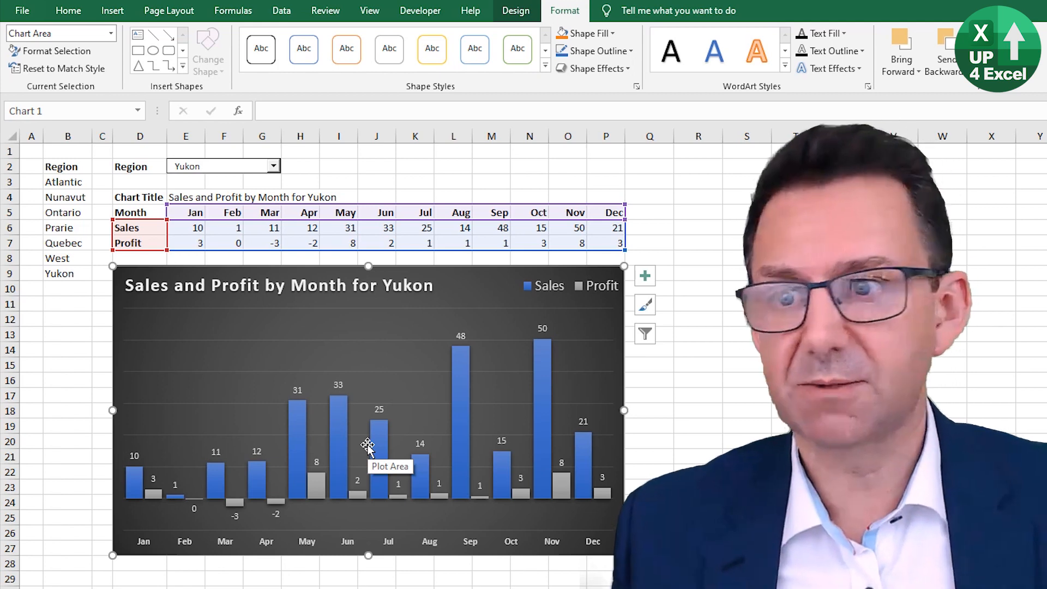
- Turn off the gridlines on the chart's worksheet
{"action": "left_click", "coordinate": [351, 181]}
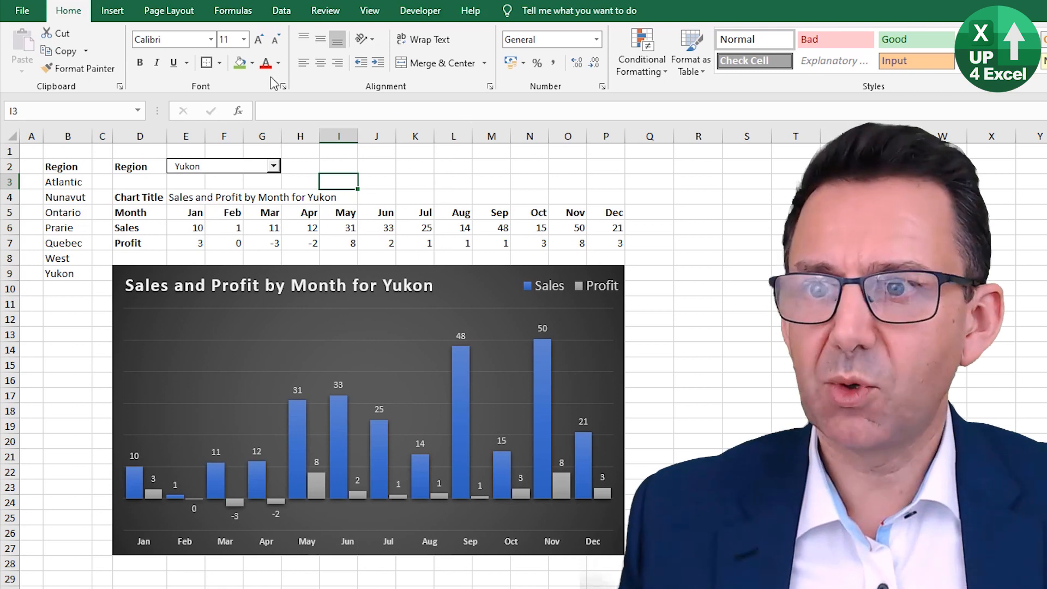
{"action": "left_click", "coordinate": [370, 13]}
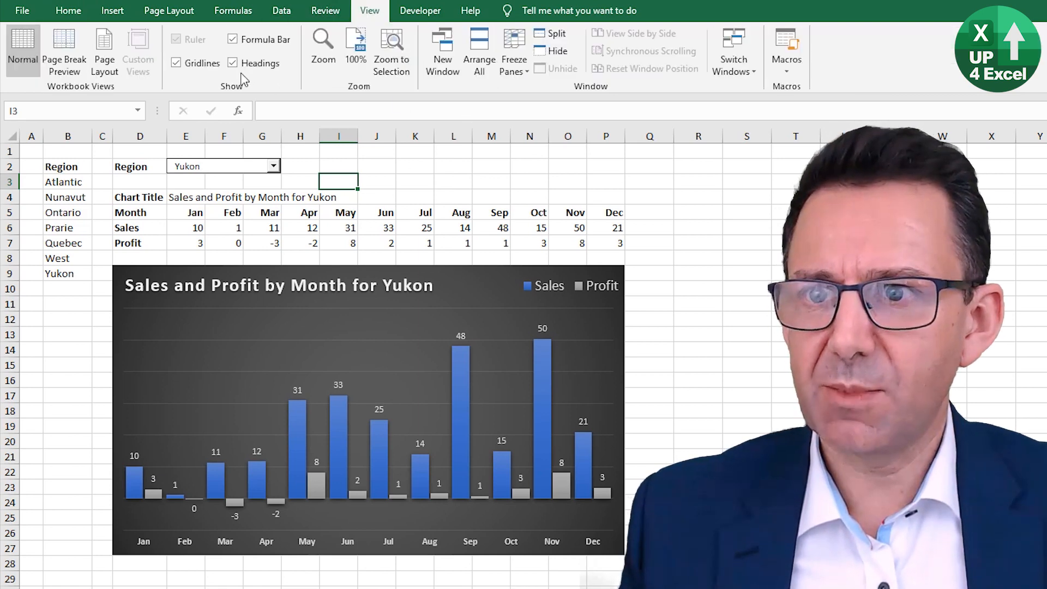
{"action": "left_click", "coordinate": [177, 63]}
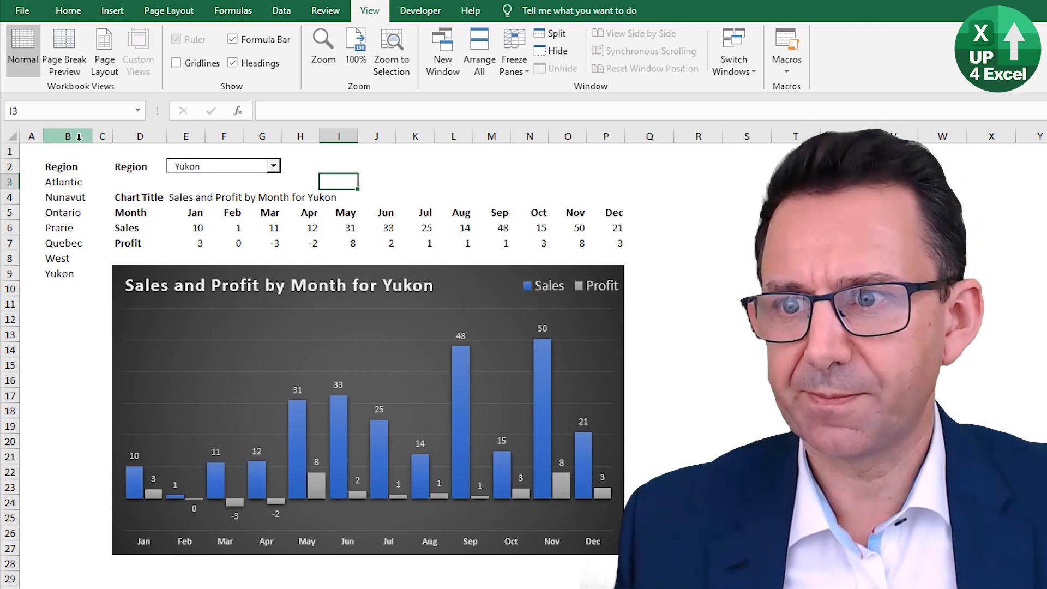
- Try grouping columns A and B, test collapsing and expanding the group, and remove the grouping
{"action": "left_click_drag", "start_coordinate": [84, 136], "coordinate": [36, 139]}
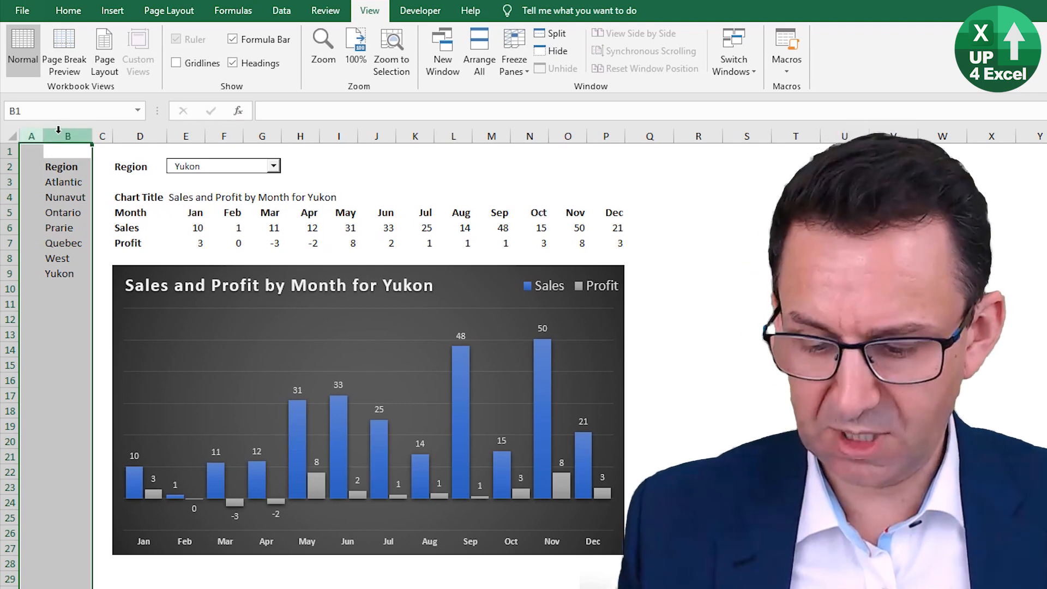
{"action": "key", "text": "shift+alt+Right"}
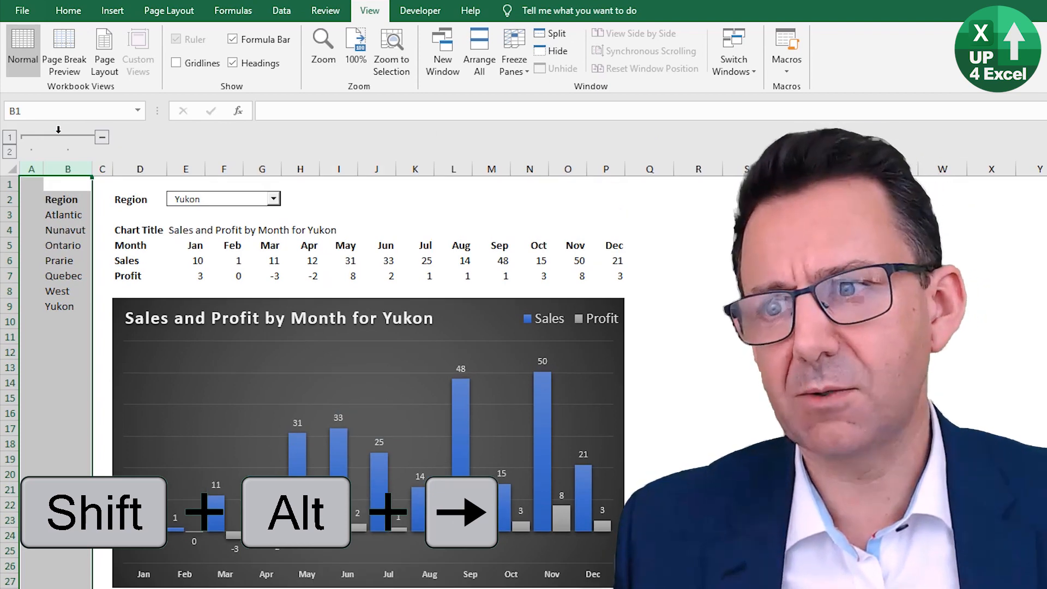
{"action": "key", "text": "shift+alt+Left"}
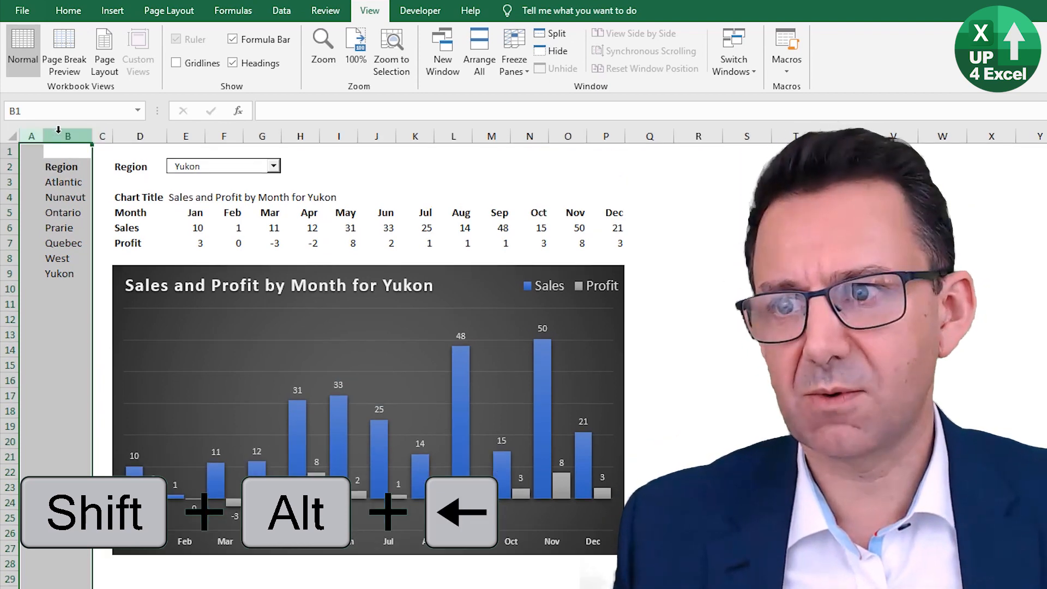
{"action": "key", "text": "shift+alt+Right"}
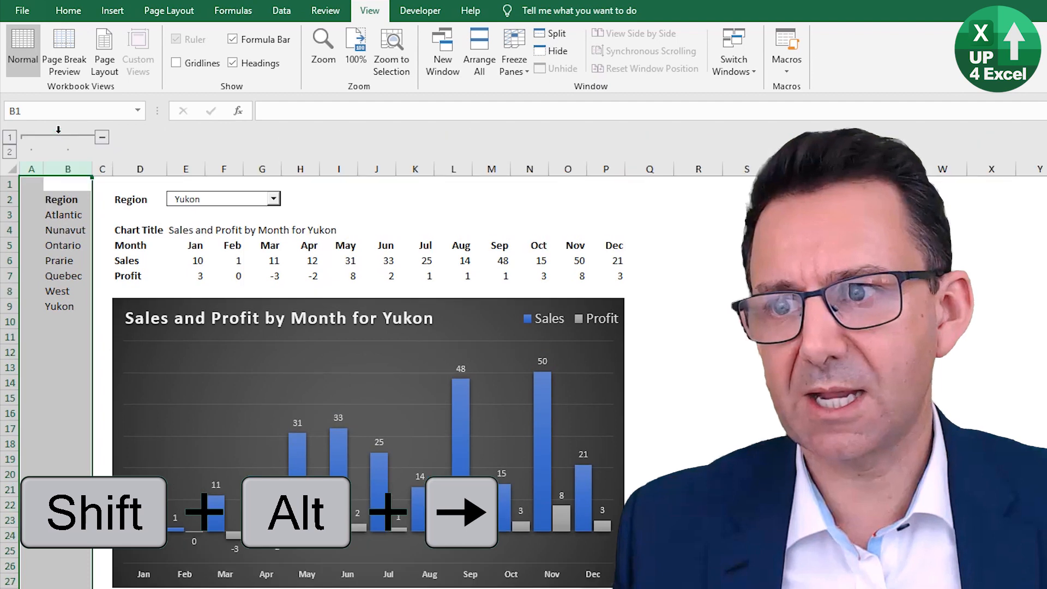
{"action": "left_click", "coordinate": [98, 139]}
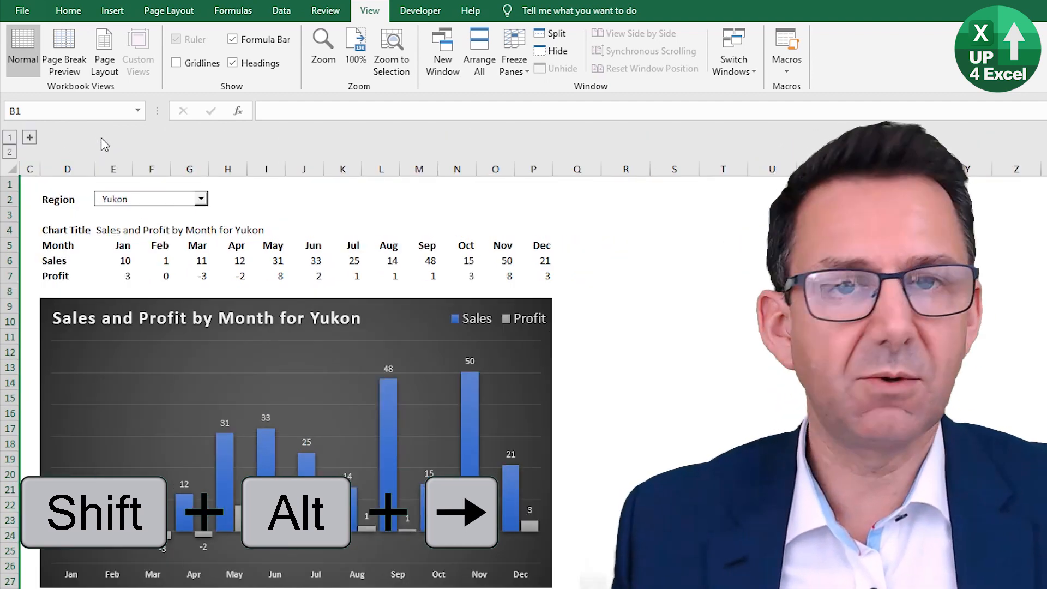
{"action": "left_click", "coordinate": [29, 137]}
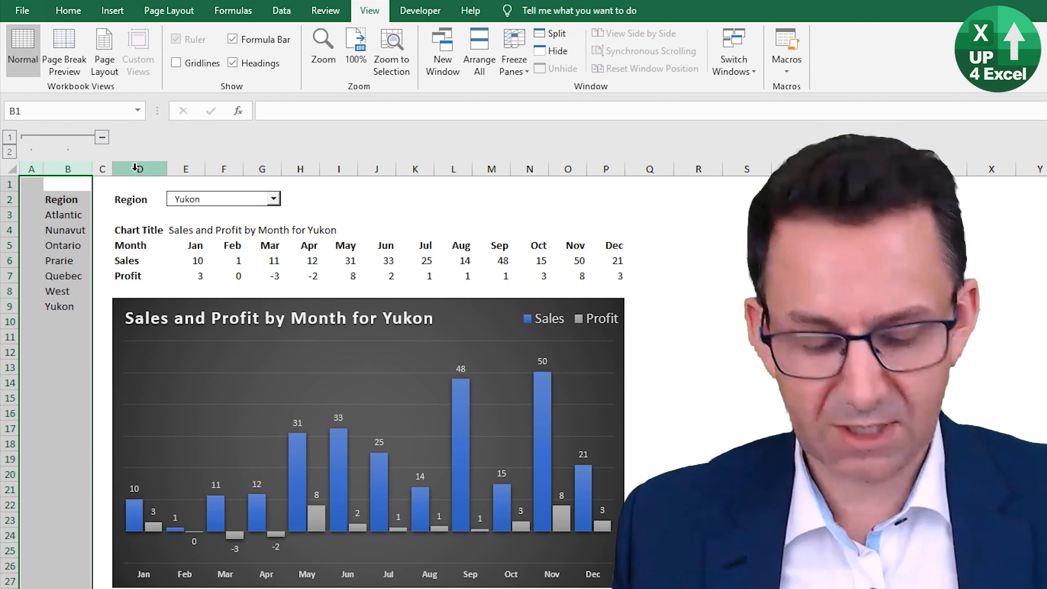
{"action": "key", "text": "shift+alt+Left"}
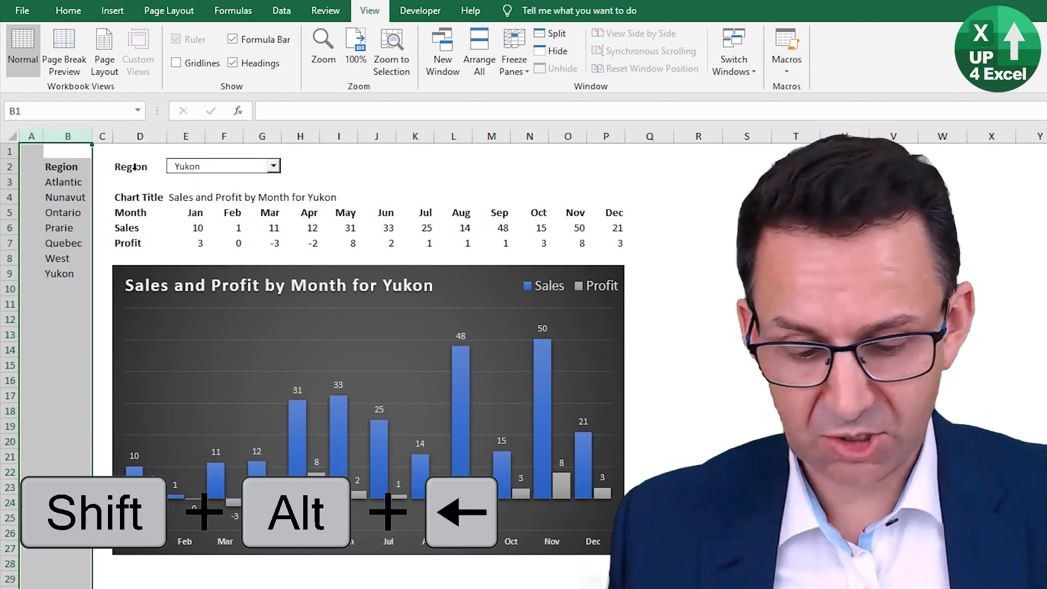
- Hide columns A and B, which hold the region list
{"action": "key", "text": "ctrl+9"}
{"action": "key", "text": "Return"}
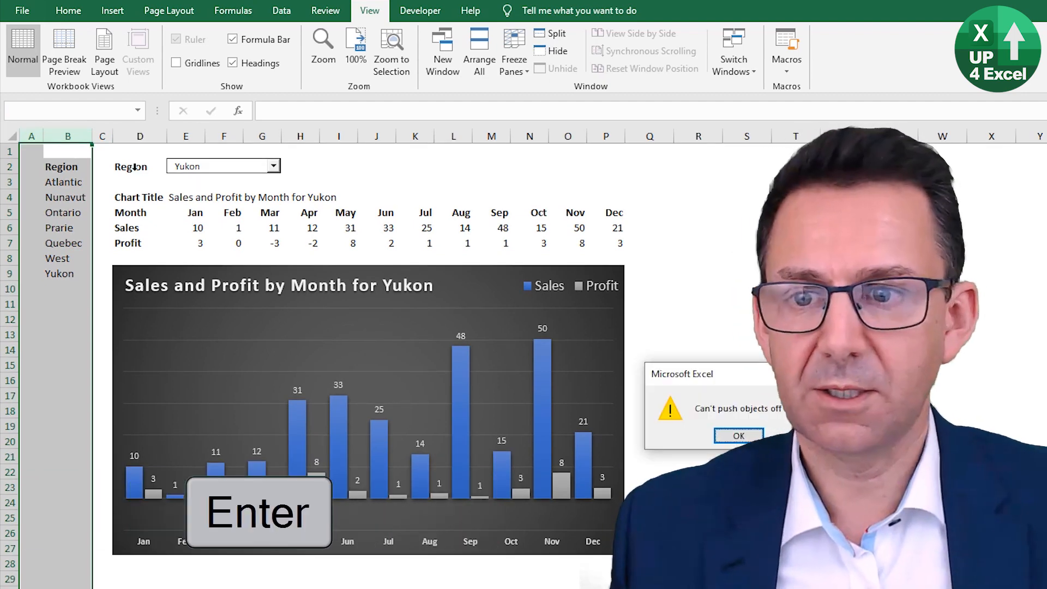
{"action": "left_click_drag", "start_coordinate": [32, 137], "coordinate": [66, 137]}
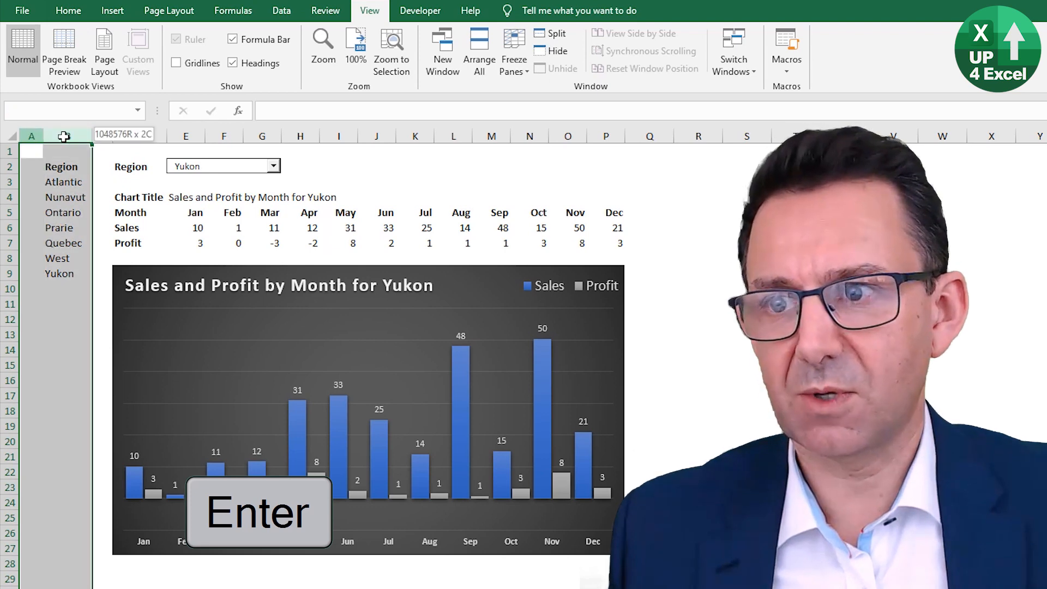
{"action": "right_click", "coordinate": [65, 138]}
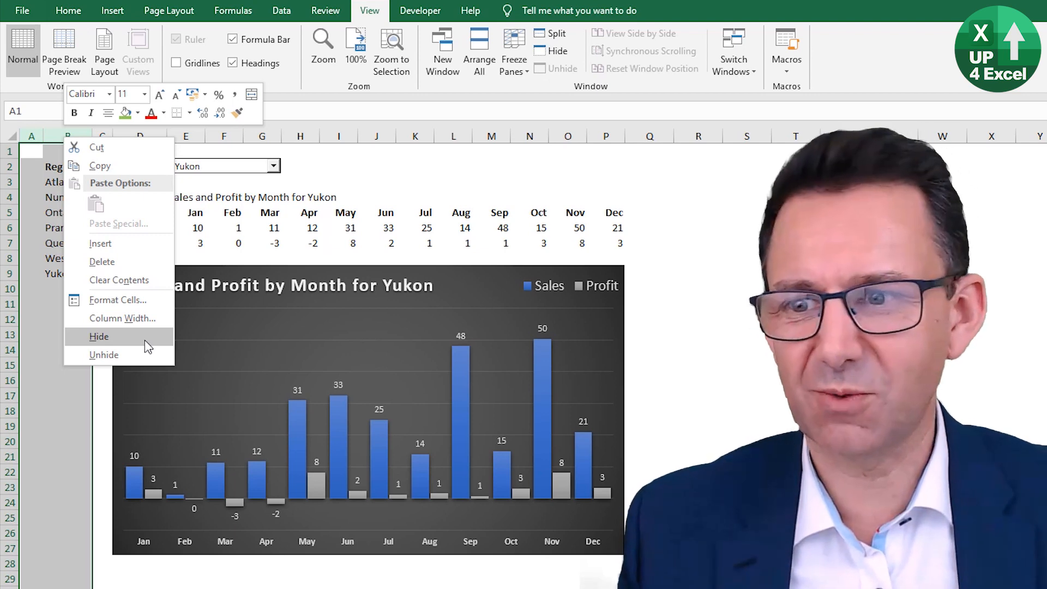
{"action": "left_click", "coordinate": [145, 339]}
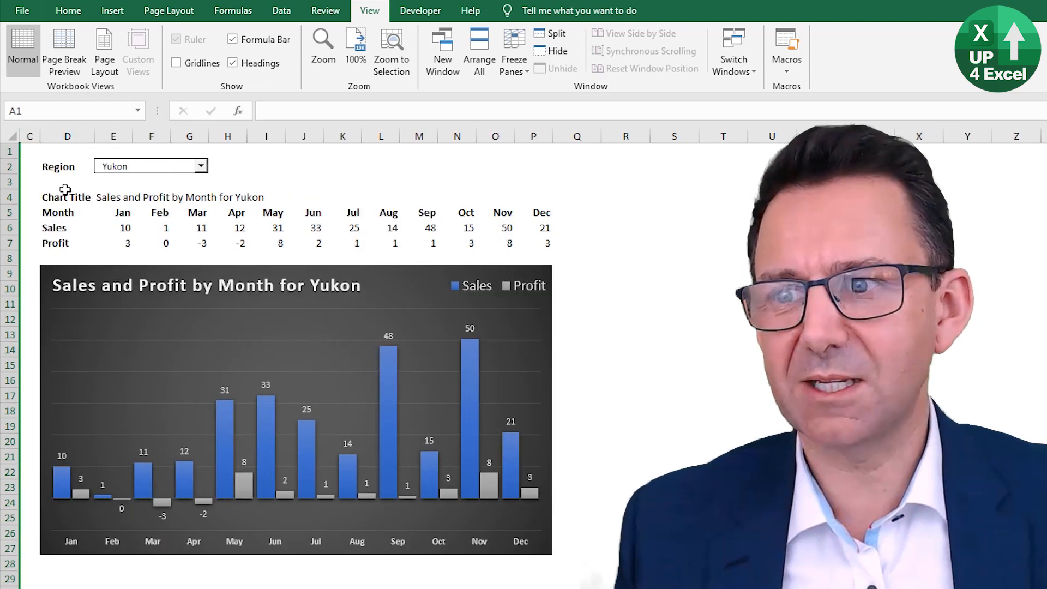
- Compare with the finished example sheet, collapsing its grouped columns A and B
{"action": "left_click", "coordinate": [67, 195]}
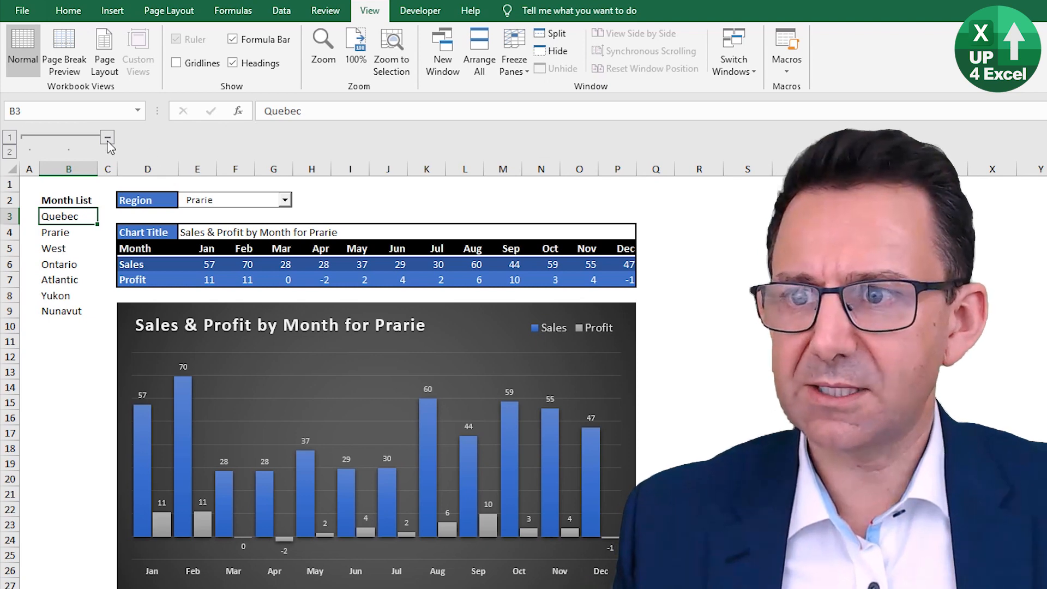
{"action": "left_click", "coordinate": [107, 139]}
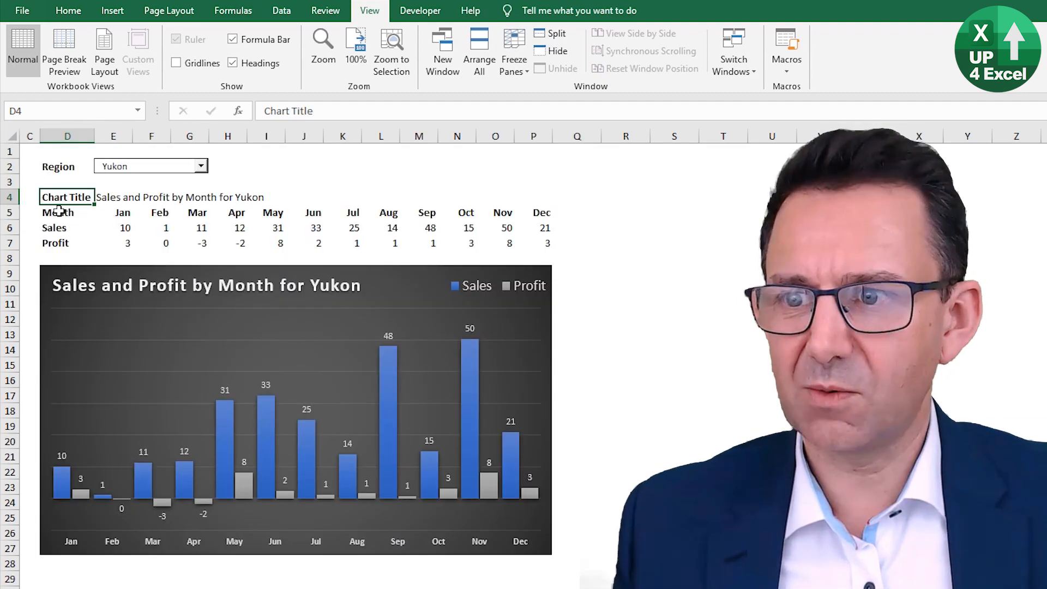
- Format the month, Sales and Profit range D5:P7 as a table with headers, using the dark blue style
{"action": "left_click", "coordinate": [58, 212]}
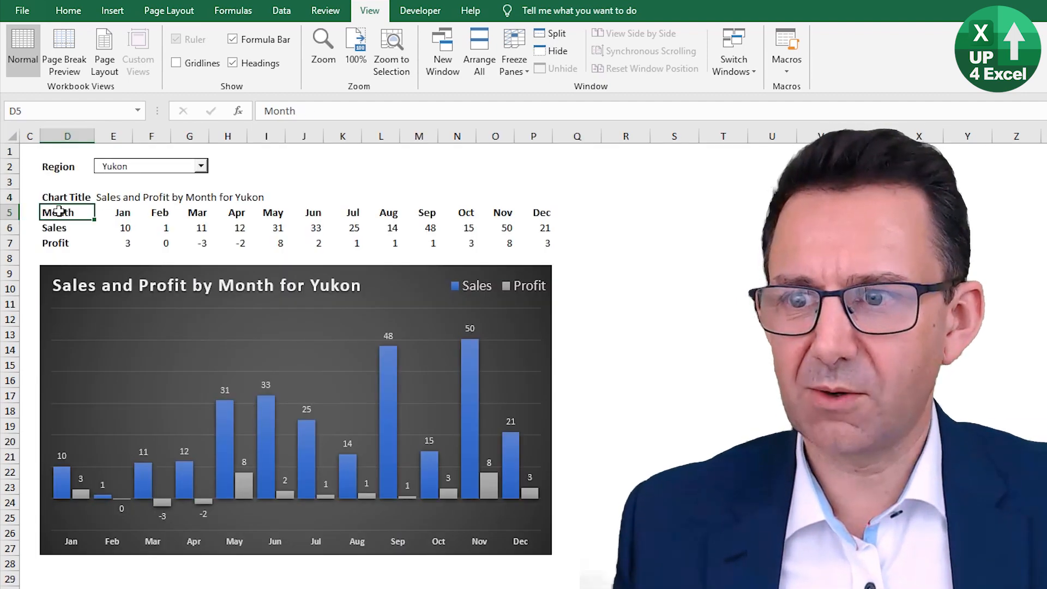
{"action": "left_click_drag", "start_coordinate": [59, 212], "coordinate": [537, 242]}
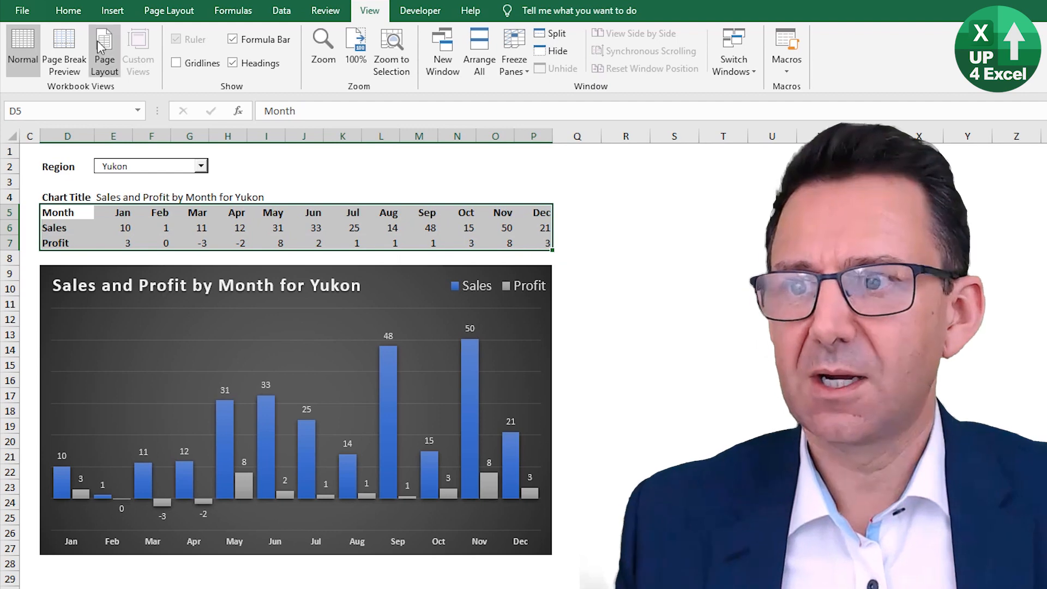
{"action": "left_click", "coordinate": [68, 11]}
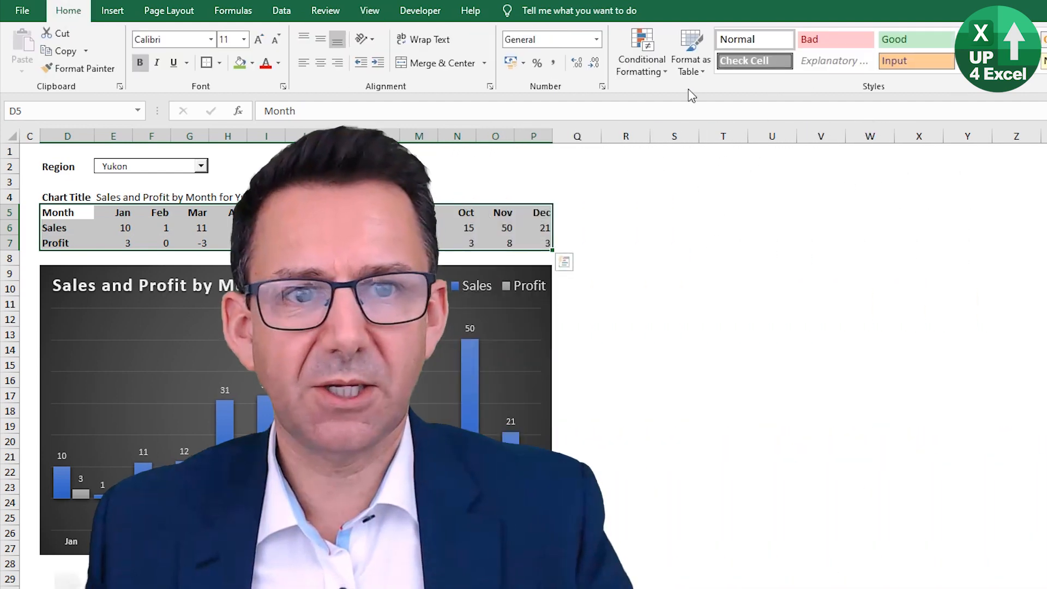
{"action": "left_click", "coordinate": [701, 72]}
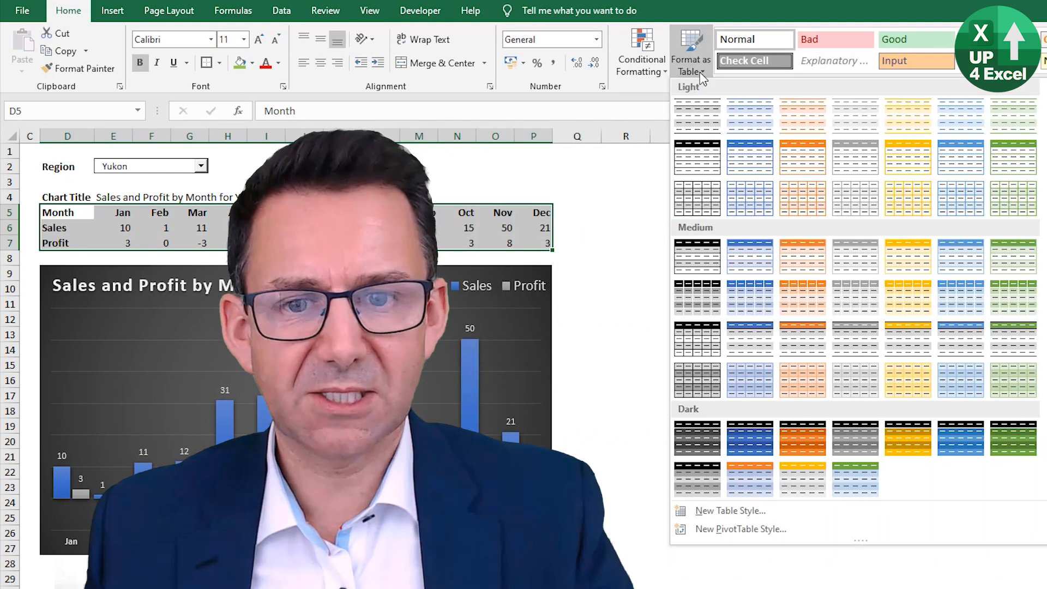
{"action": "left_click", "coordinate": [760, 443]}
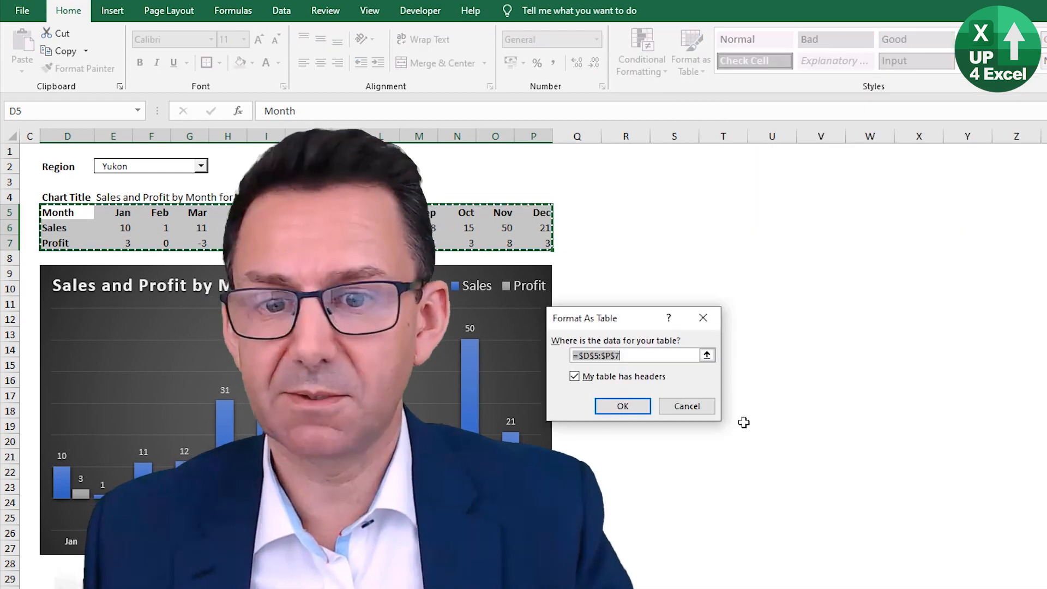
{"action": "left_click", "coordinate": [631, 410]}
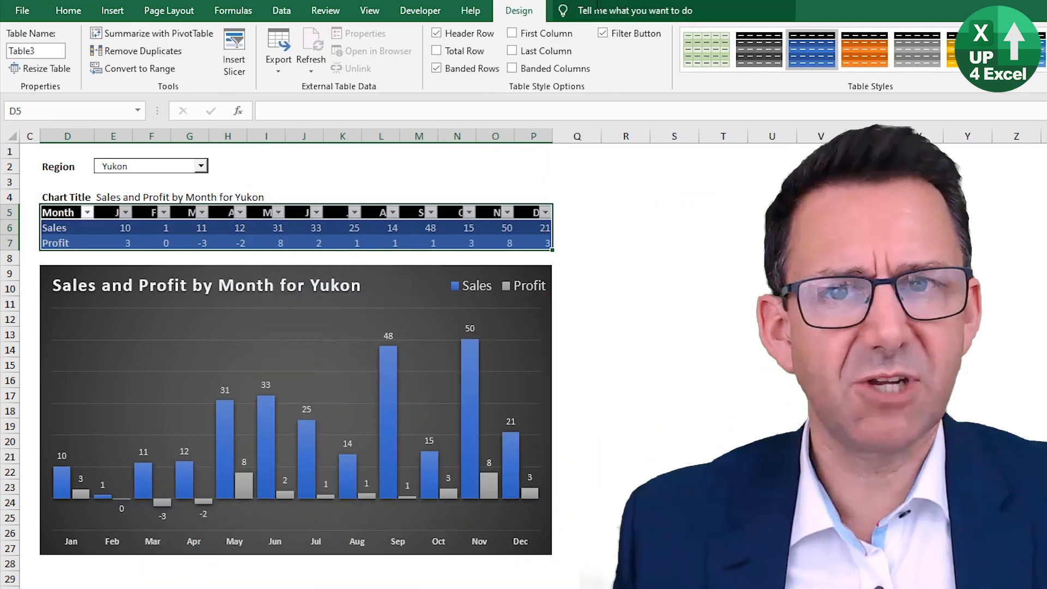
- Convert the new Sales and Profit table back to a normal range, keeping its dark blue formatting
{"action": "left_click", "coordinate": [148, 70]}
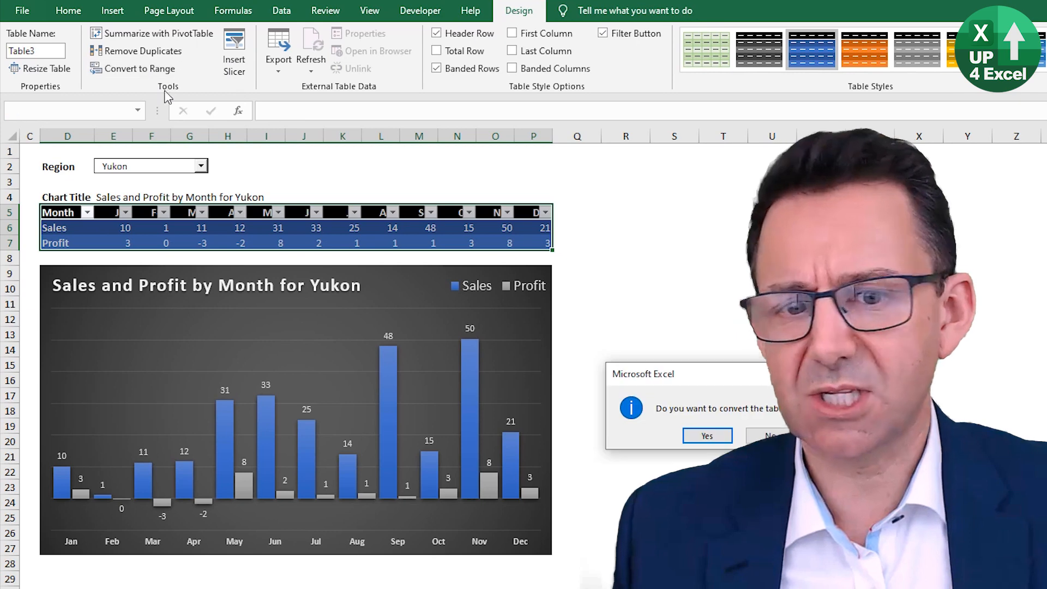
{"action": "left_click", "coordinate": [707, 436]}
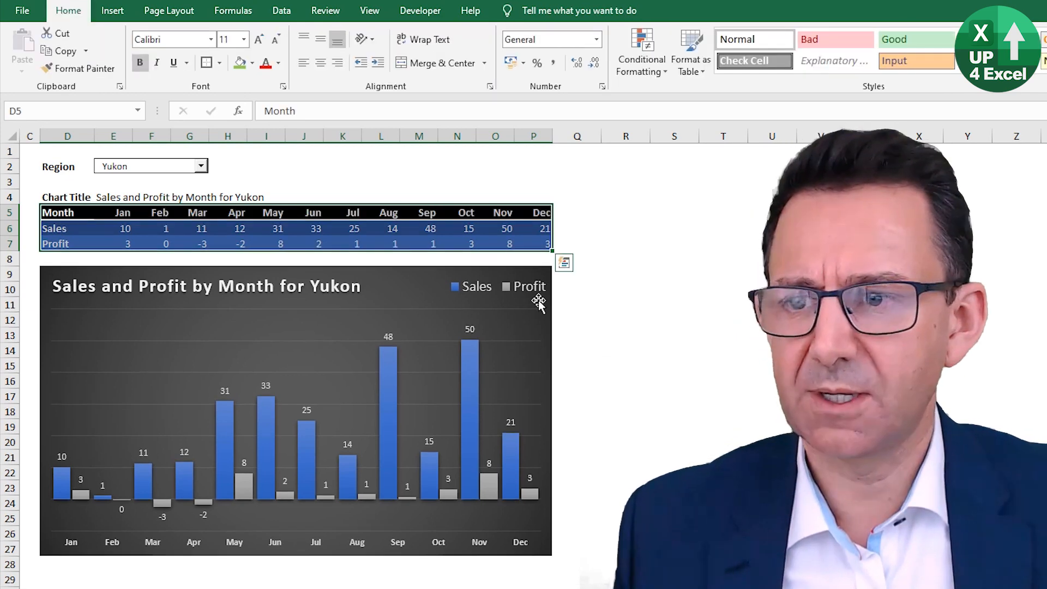
{"action": "left_click", "coordinate": [157, 228]}
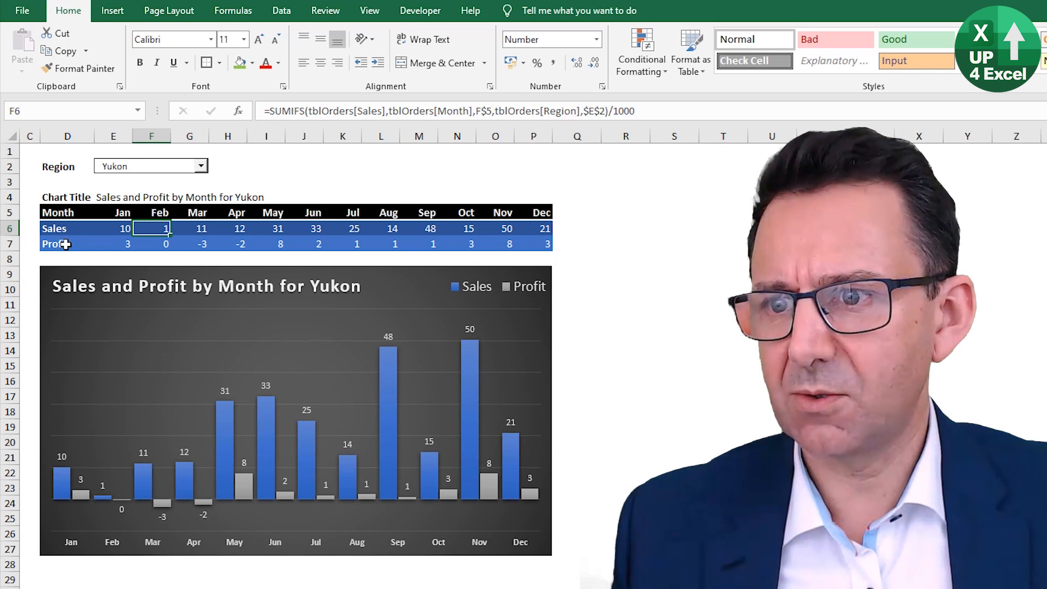
- Copy the Profit label's blue formatting to the Chart Title cell D4 and the Region cell D2 with Format Painter
{"action": "left_click", "coordinate": [65, 244]}
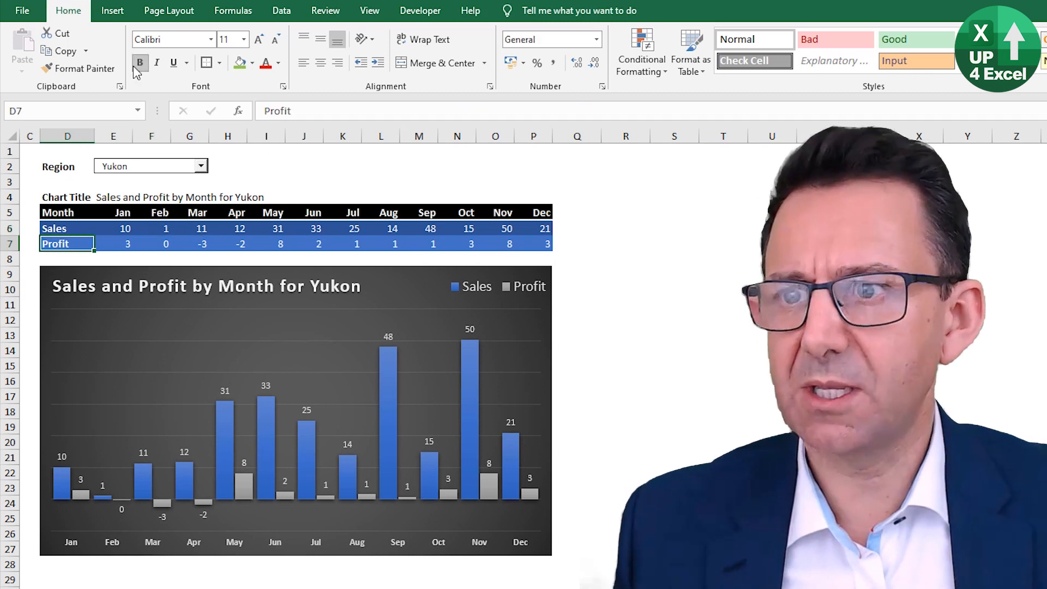
{"action": "left_click", "coordinate": [101, 72]}
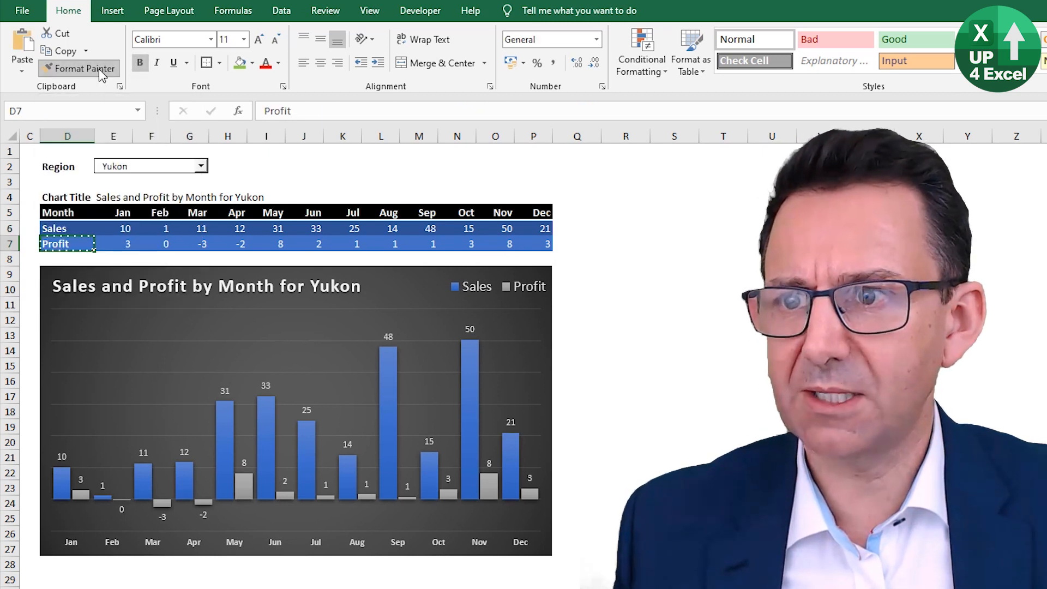
{"action": "left_click", "coordinate": [74, 195]}
{"action": "left_click", "coordinate": [91, 74]}
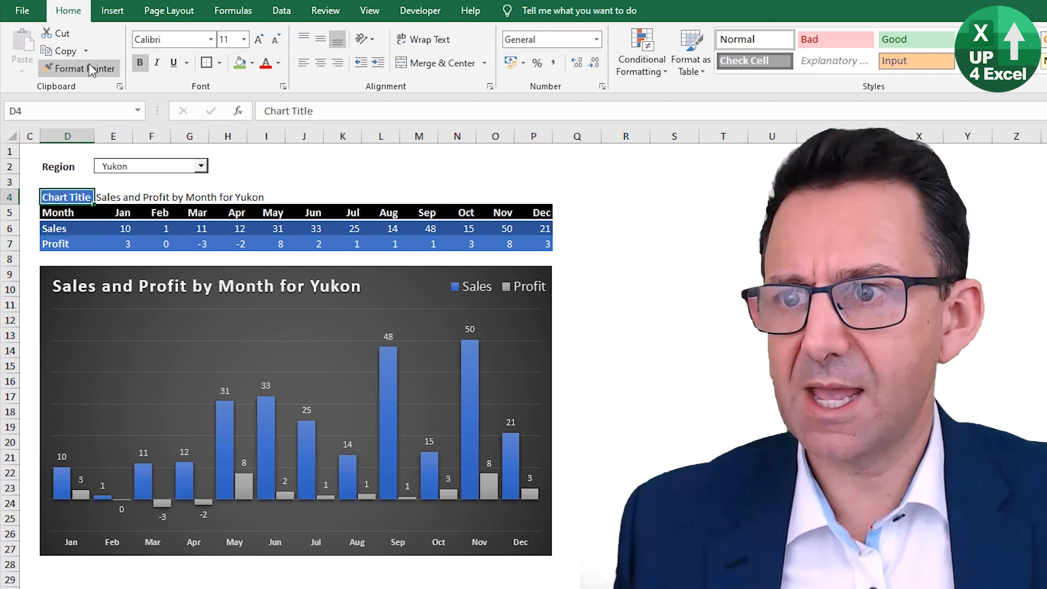
{"action": "left_click", "coordinate": [63, 166]}
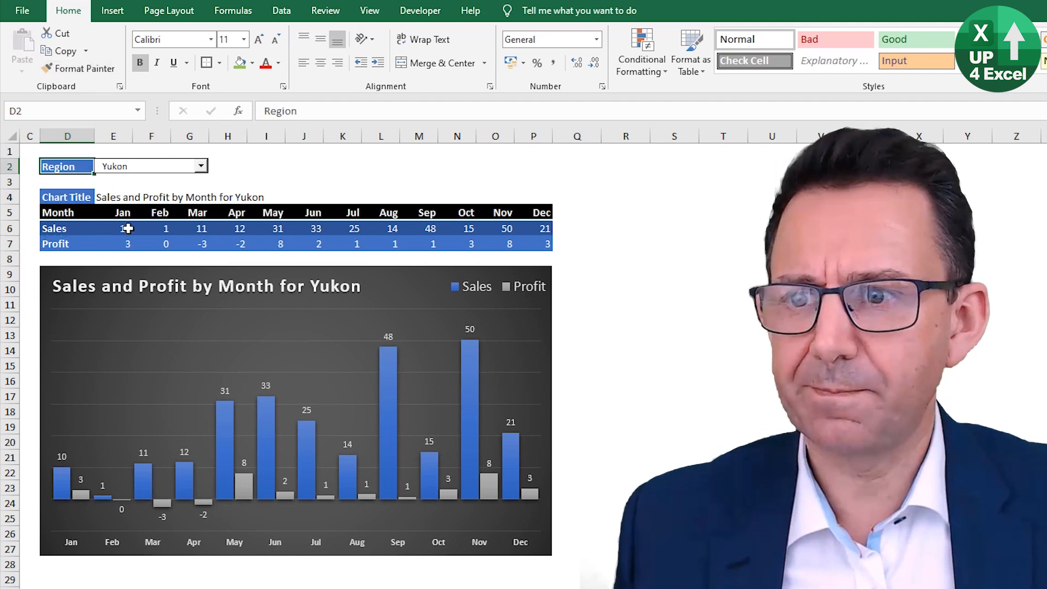
- Apply a thick outside border around the chart title and data range D4:P7, and outline the Region label cell D2
{"action": "left_click_drag", "start_coordinate": [78, 197], "coordinate": [549, 245]}
{"action": "left_click", "coordinate": [206, 62]}
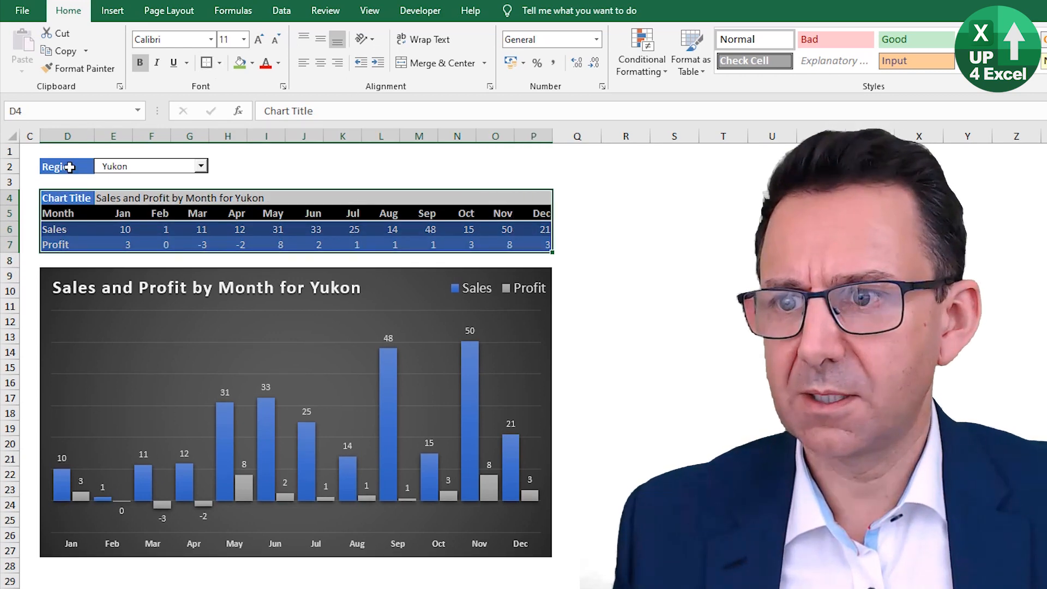
{"action": "left_click", "coordinate": [70, 167]}
{"action": "left_click", "coordinate": [221, 65]}
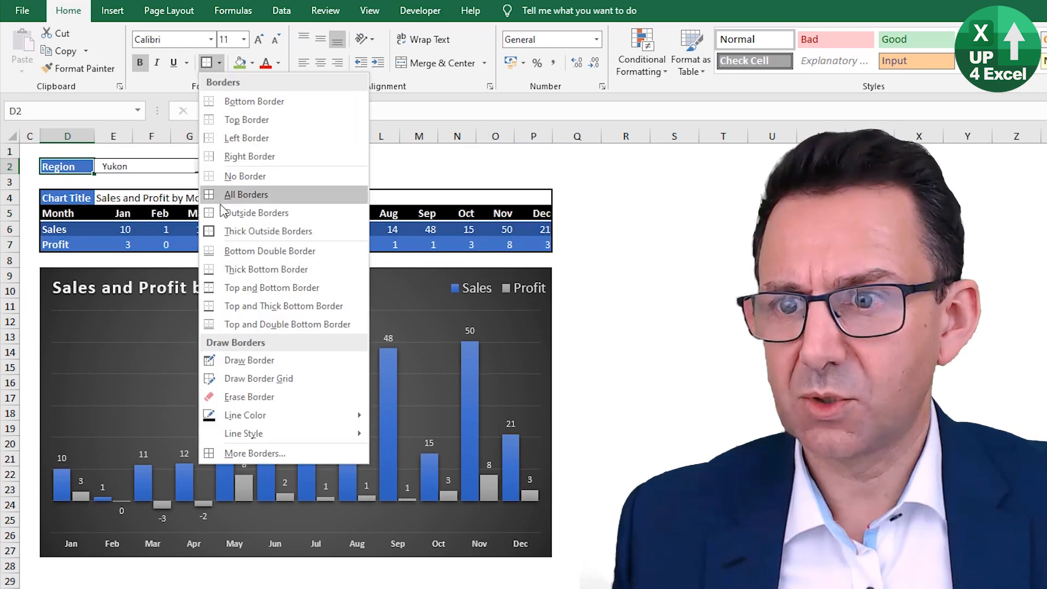
{"action": "left_click", "coordinate": [246, 173]}
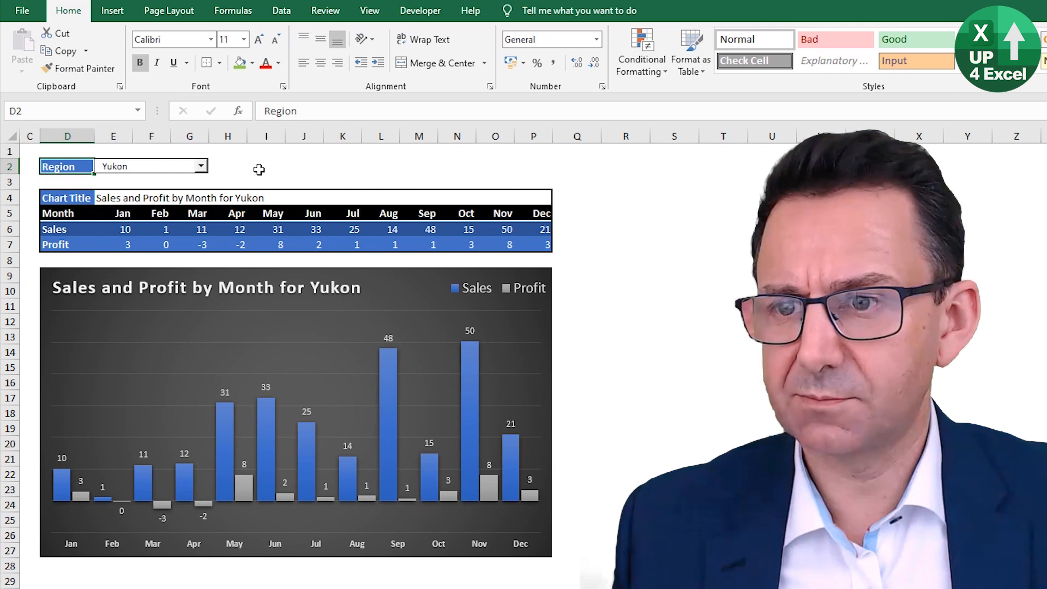
{"action": "left_click", "coordinate": [259, 169]}
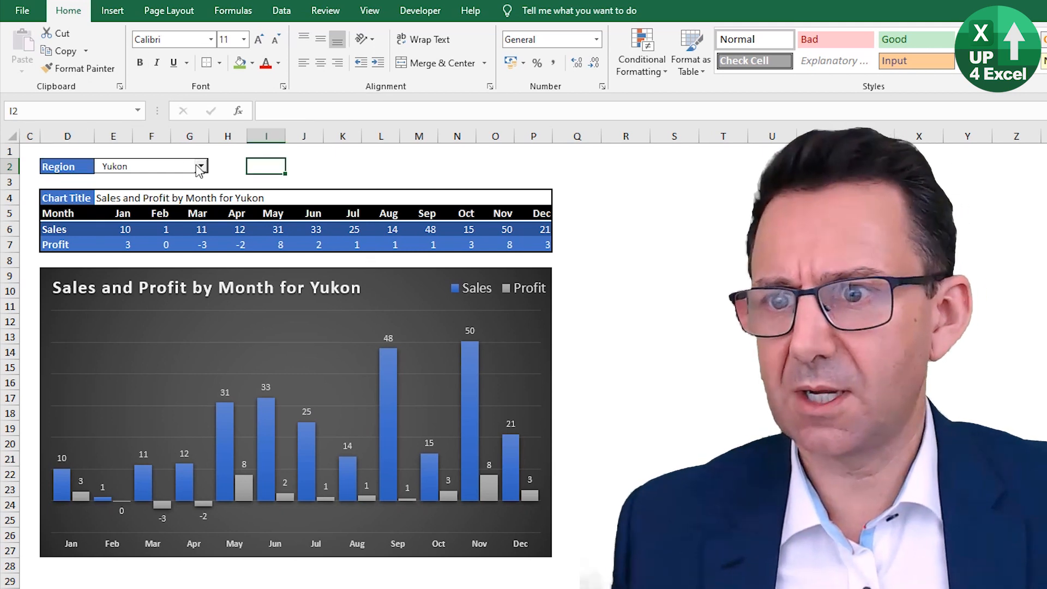
- Test the chart's response by switching the region to Ontario and then to Quebec
{"action": "left_click", "coordinate": [202, 166]}
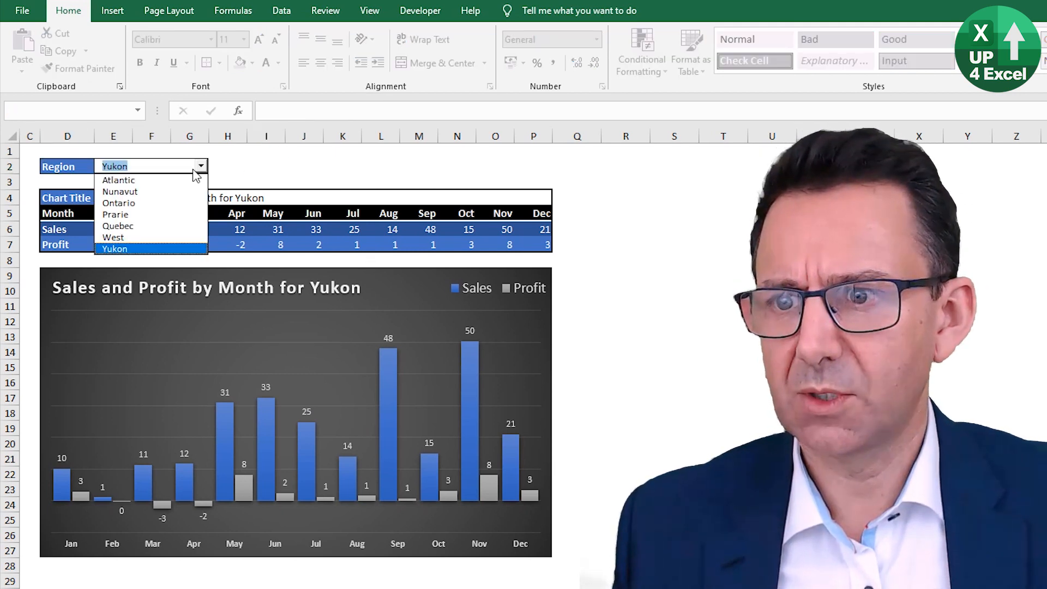
{"action": "left_click", "coordinate": [171, 201]}
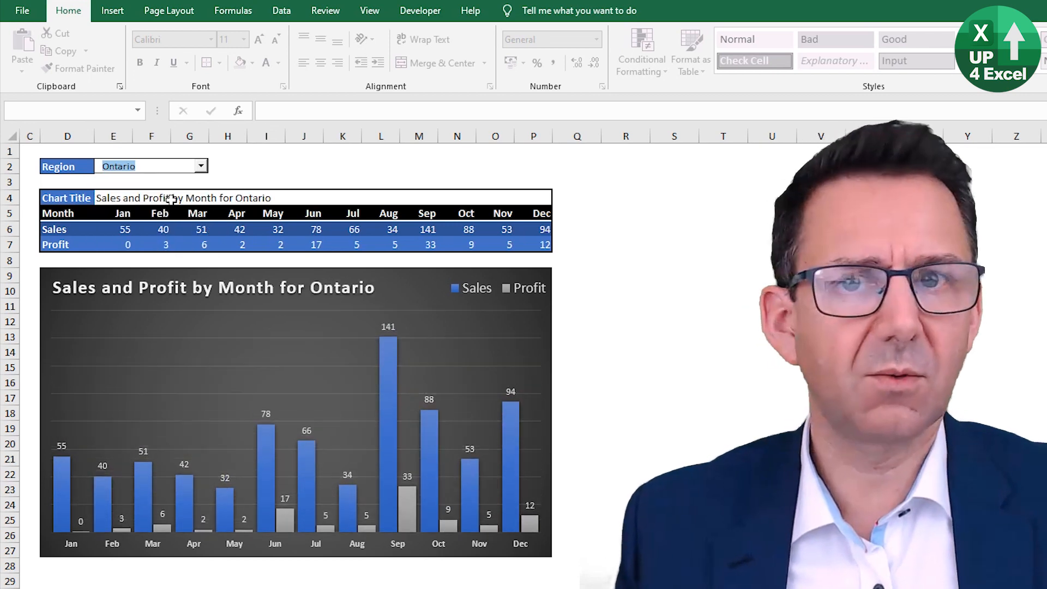
{"action": "left_click", "coordinate": [202, 166]}
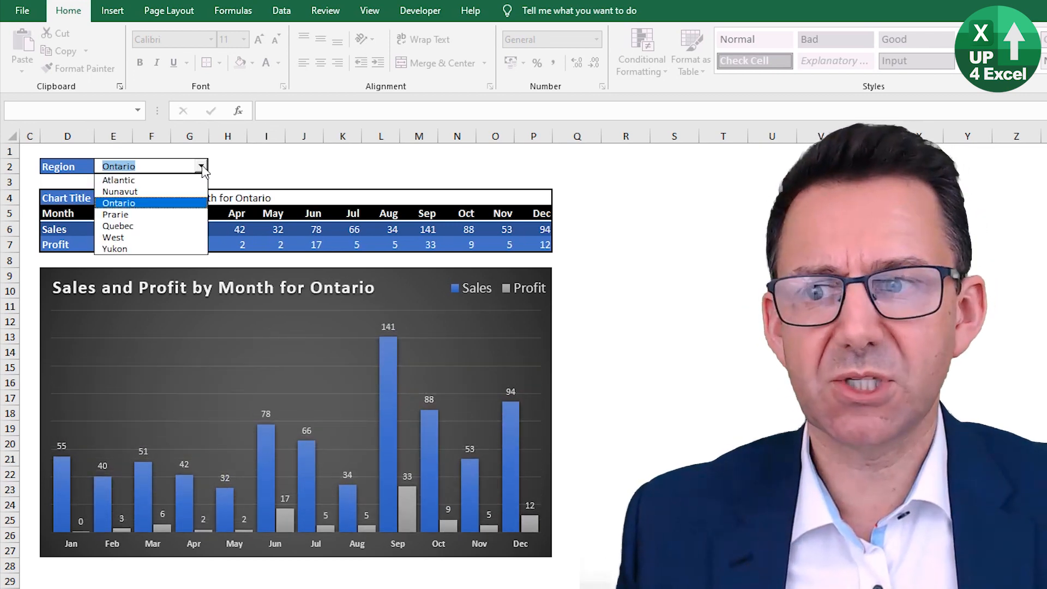
{"action": "left_click", "coordinate": [173, 230]}
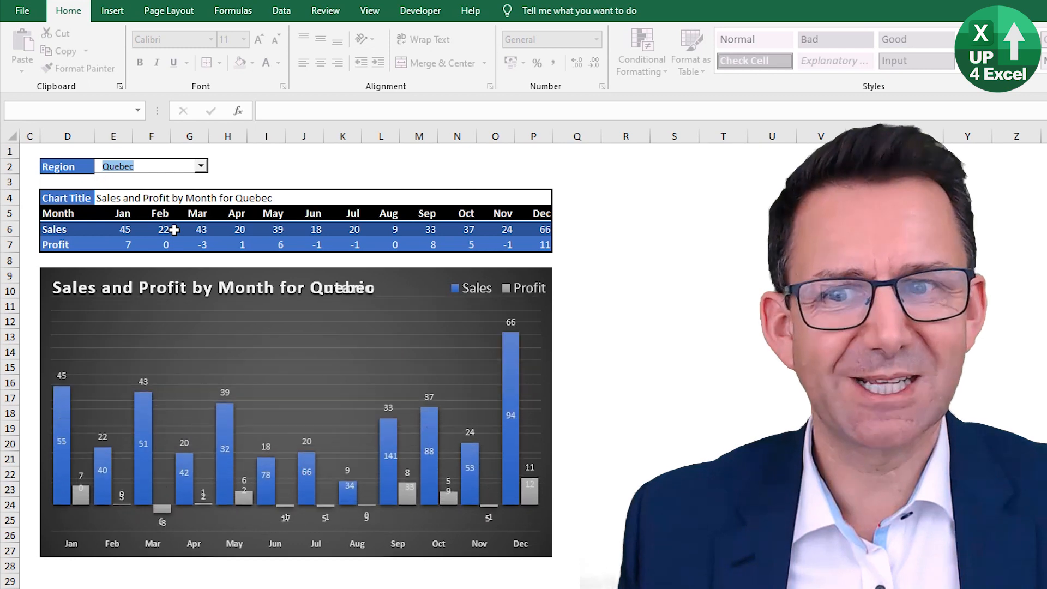
{"action": "left_click", "coordinate": [255, 179]}
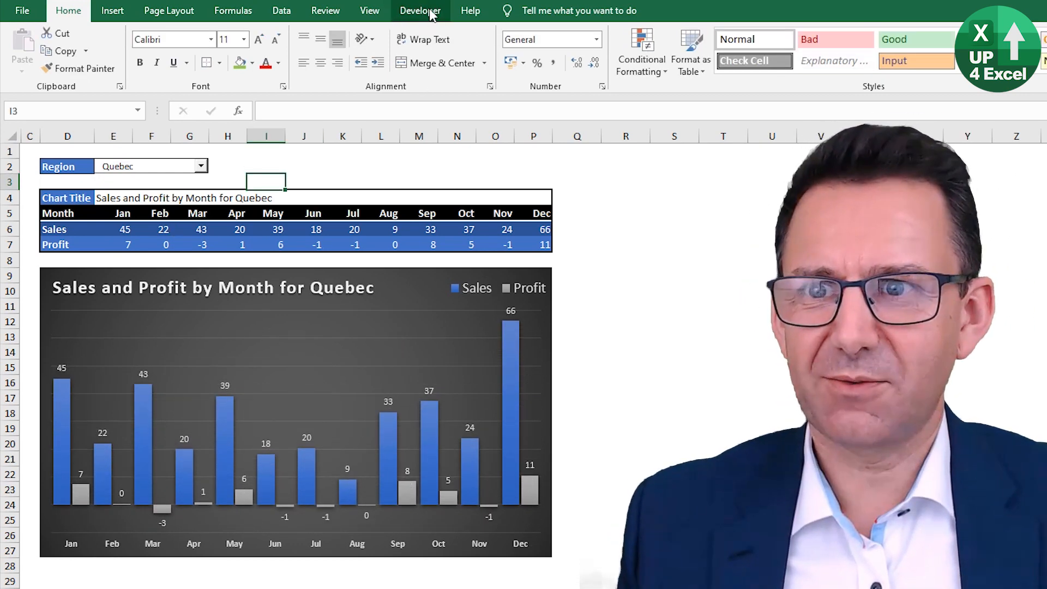
- Hide the row and column headings and the formula bar, and collapse the ribbon for a cleaner dashboard view
{"action": "left_click", "coordinate": [369, 11]}
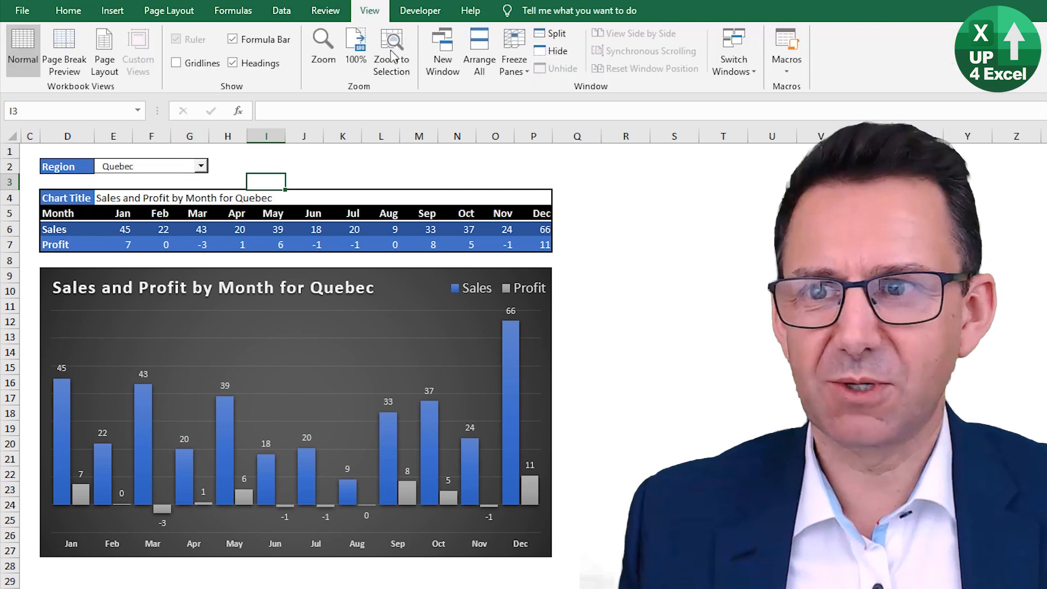
{"action": "left_click", "coordinate": [235, 63]}
{"action": "left_click", "coordinate": [236, 41]}
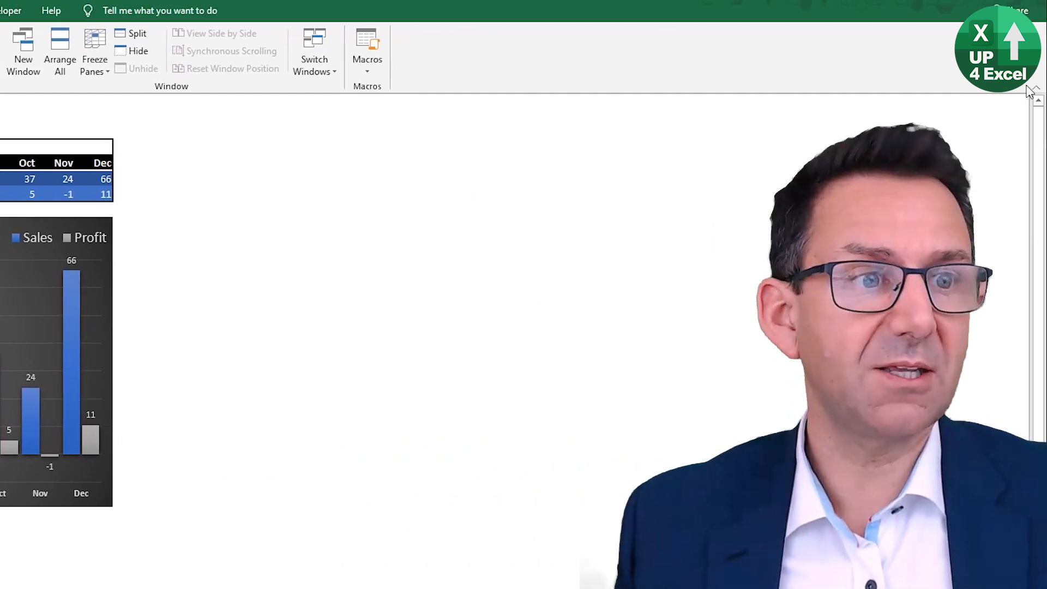
{"action": "left_click", "coordinate": [1029, 90]}
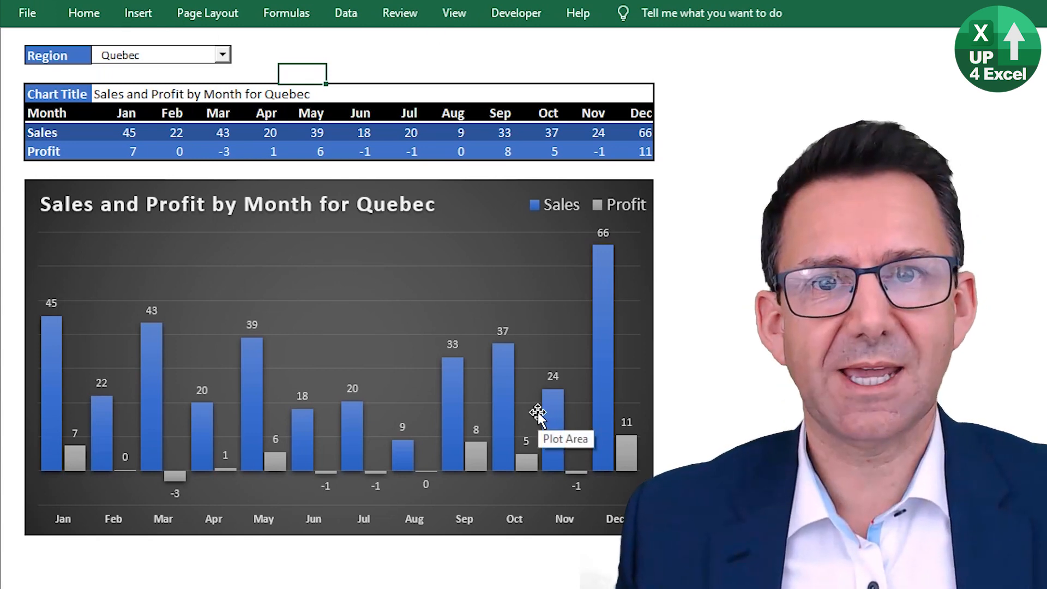
- Check the finished dashboard by switching the region to Prarie, Nunavut and Yukon in turn
{"action": "left_click", "coordinate": [223, 54]}
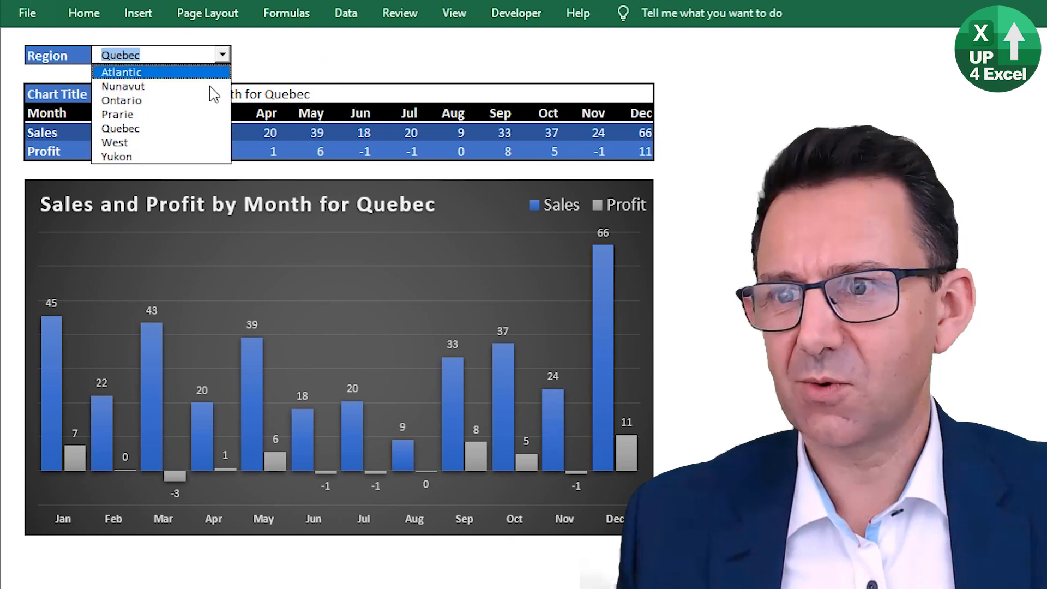
{"action": "left_click", "coordinate": [192, 114]}
{"action": "left_click", "coordinate": [222, 54]}
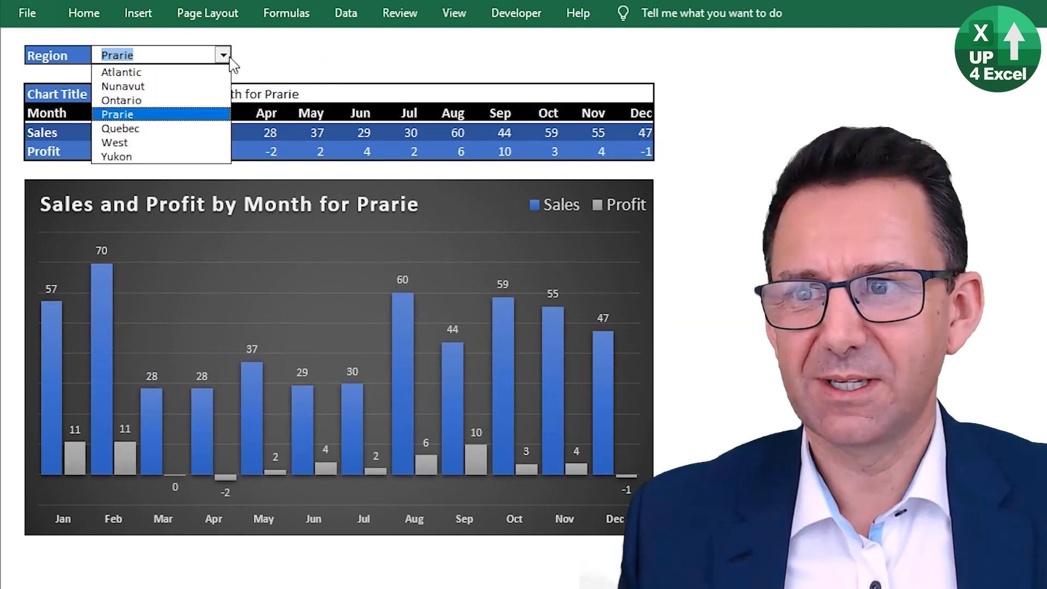
{"action": "left_click", "coordinate": [192, 86]}
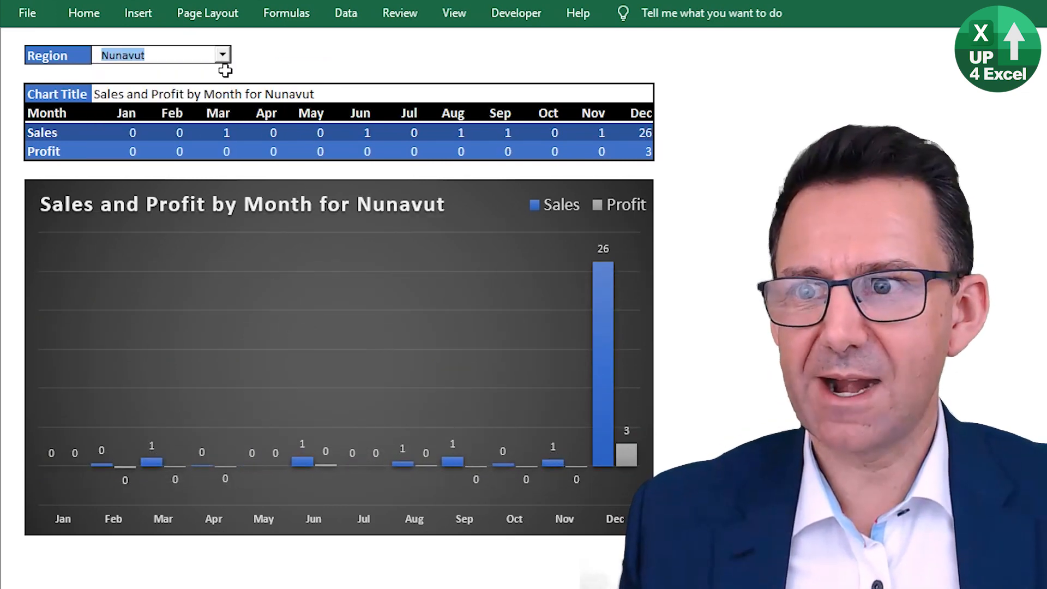
{"action": "left_click", "coordinate": [223, 55]}
{"action": "left_click", "coordinate": [187, 157]}
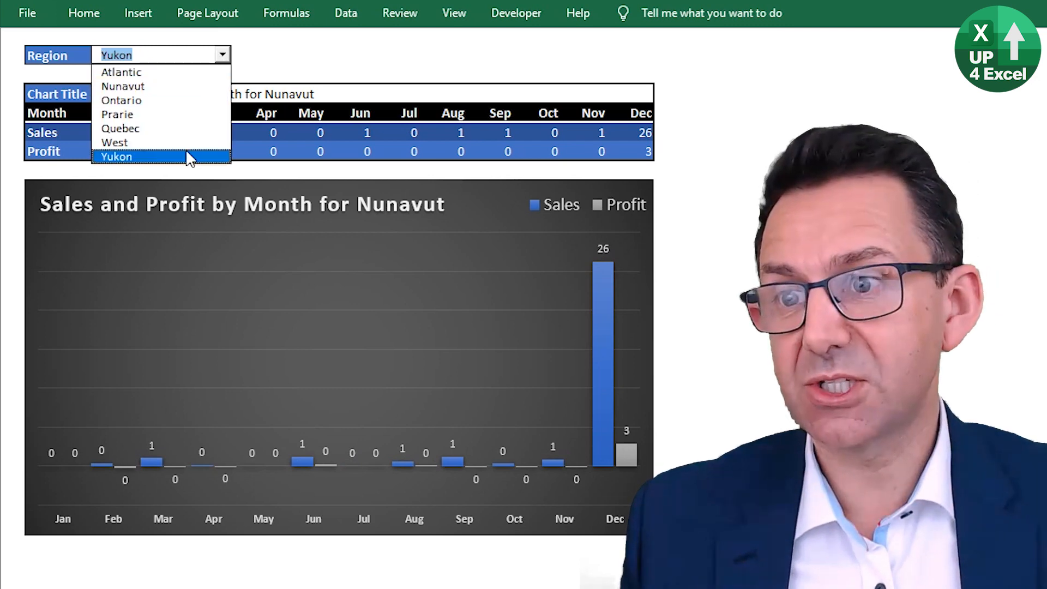